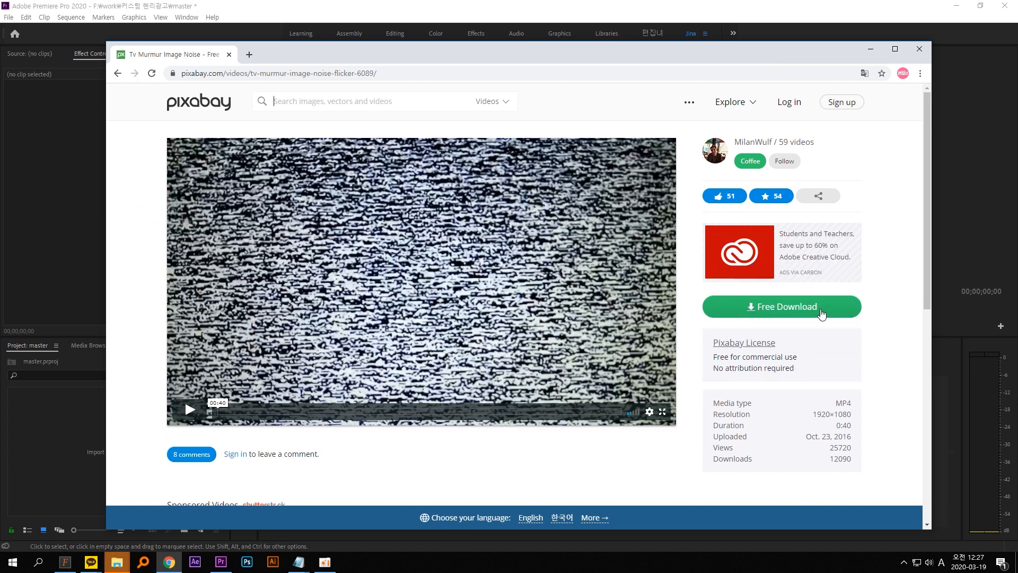
Download the TV noise video from Pixabay as a 1920×1080 MP4 and minimize the browser window.
click(822, 312)
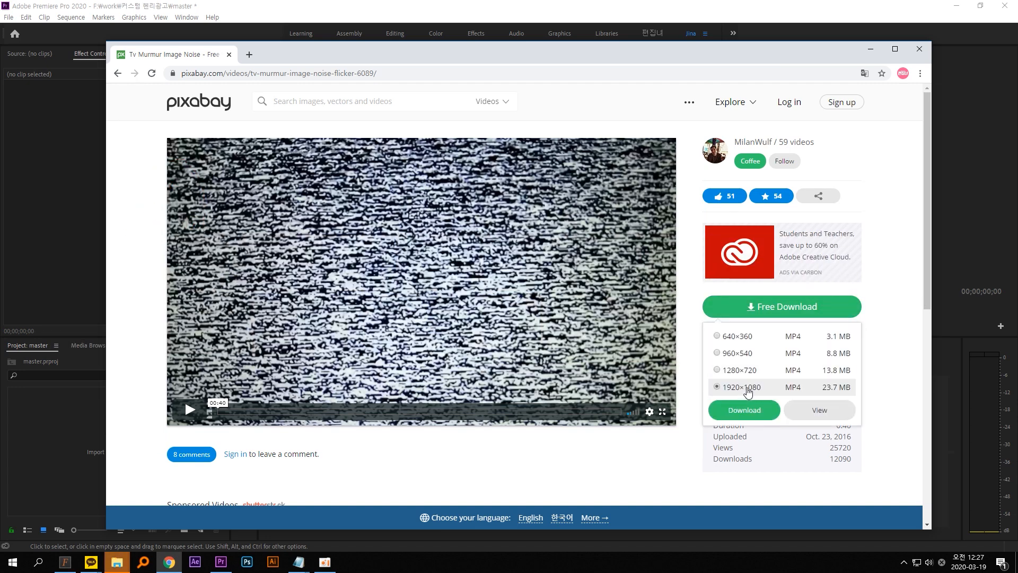
click(744, 410)
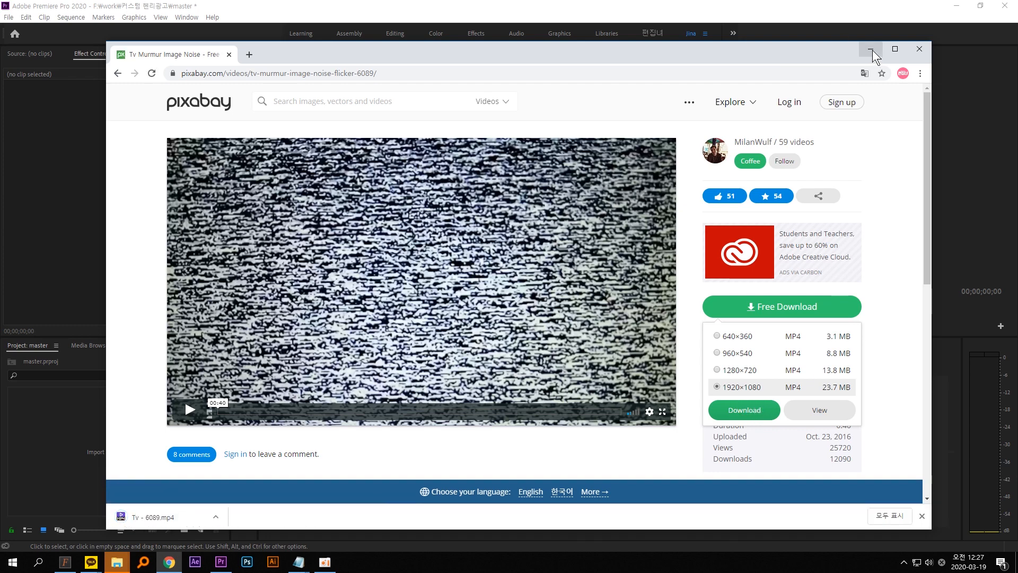
click(871, 49)
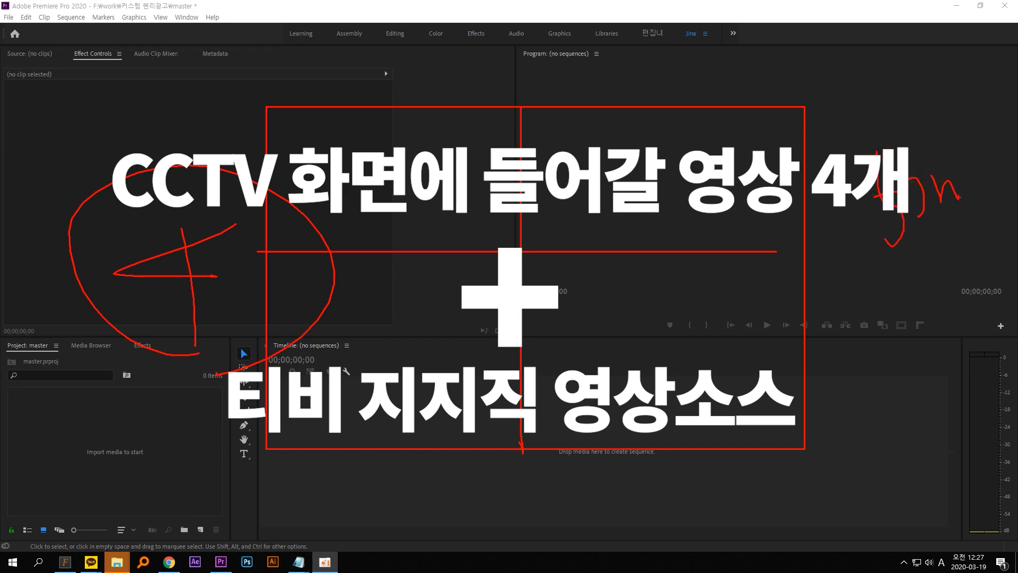
Import the five video files Tv - 6089.mp4, 01.mp4, 02.mp4, 03.mp4 and 04.mp4 into the project.
click(8, 17)
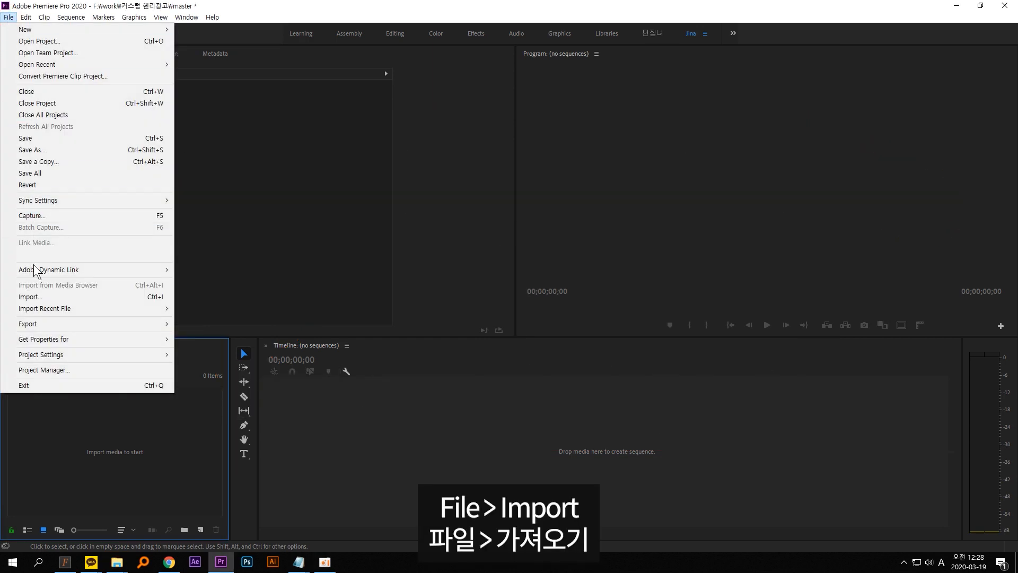
click(33, 297)
drag(541, 189, 278, 123)
click(688, 406)
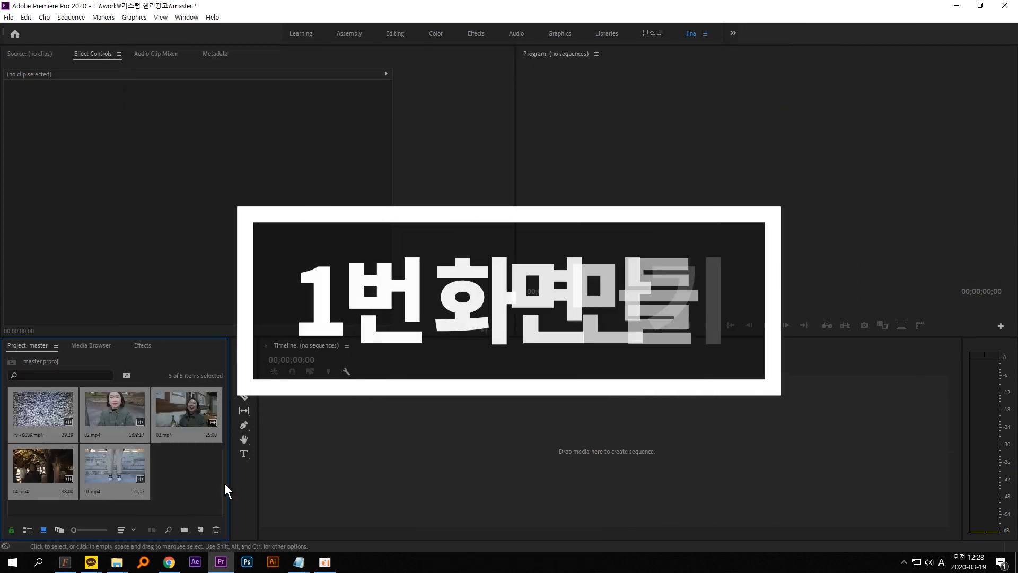
click(209, 482)
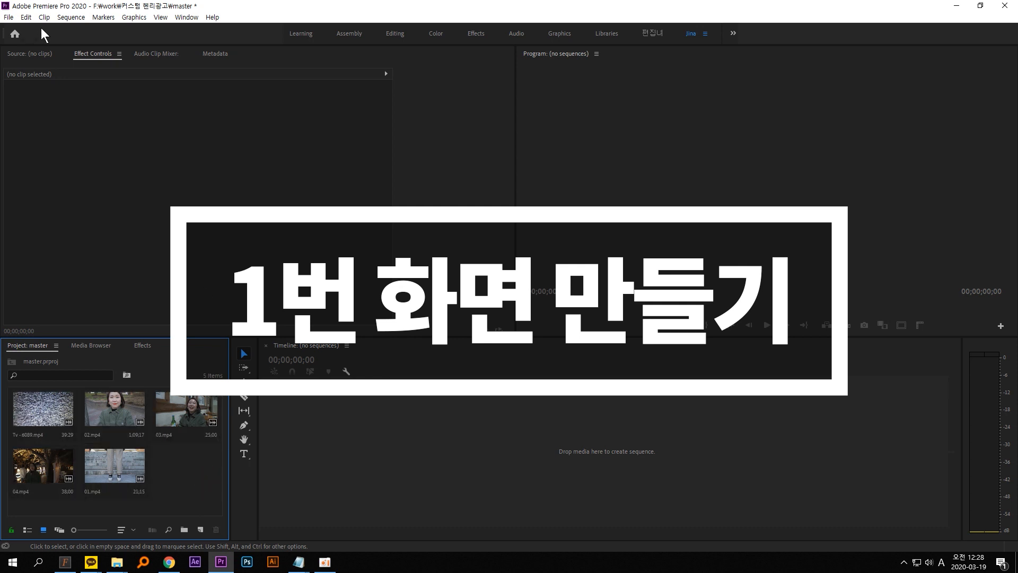
Create a new sequence named 01 with the Digital SLR 1080p preset DSLR 1080p30.
click(10, 19)
mouse_move(53, 32)
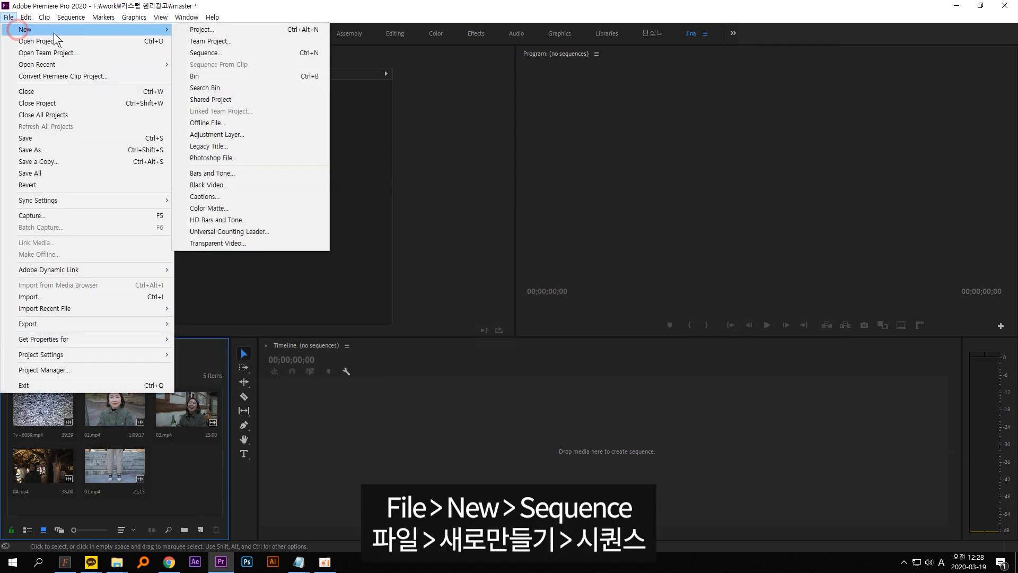
click(225, 53)
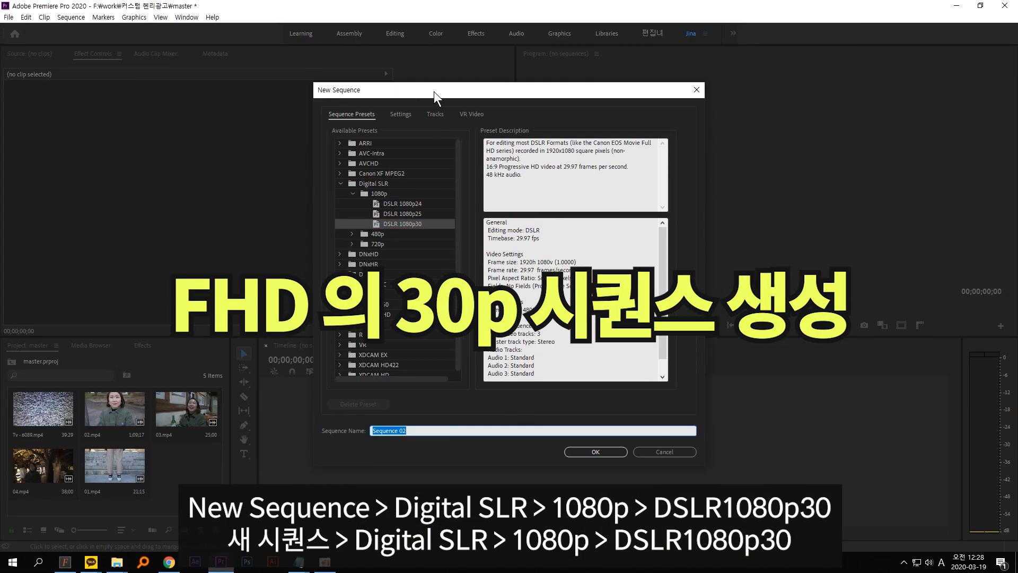
drag(433, 91, 461, 82)
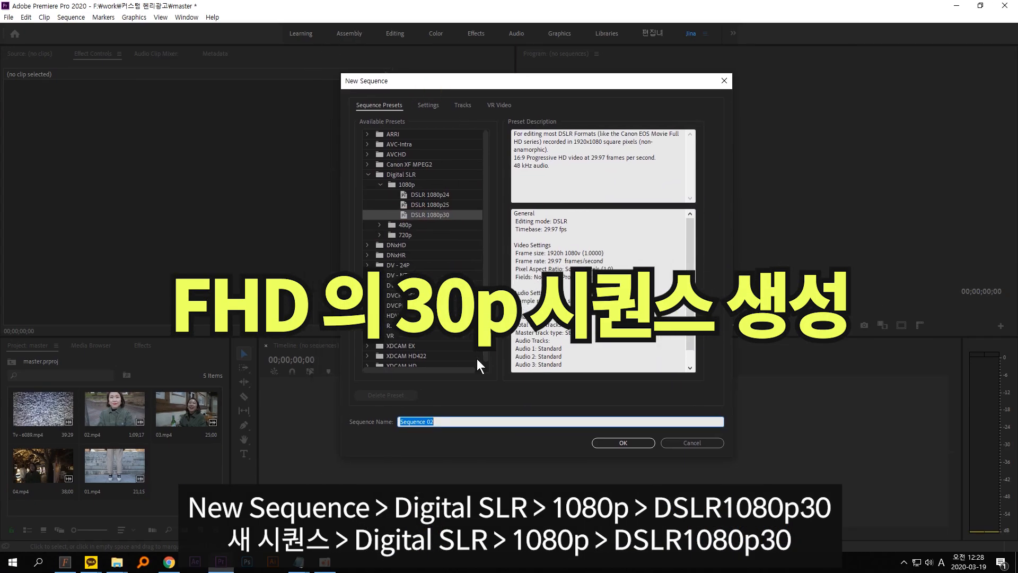
drag(442, 421, 318, 403)
click(441, 216)
text(0)
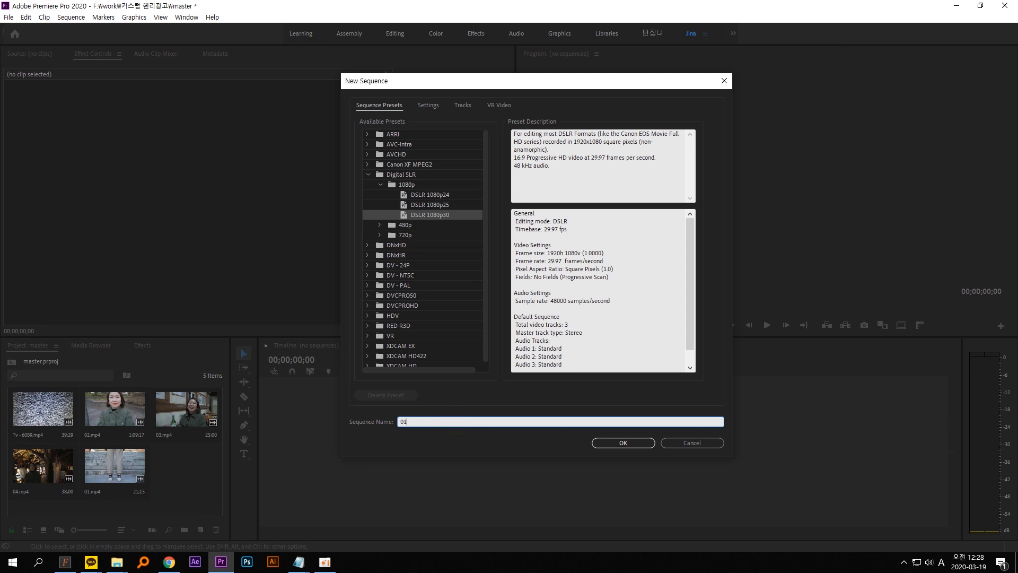
text(1)
key(Return)
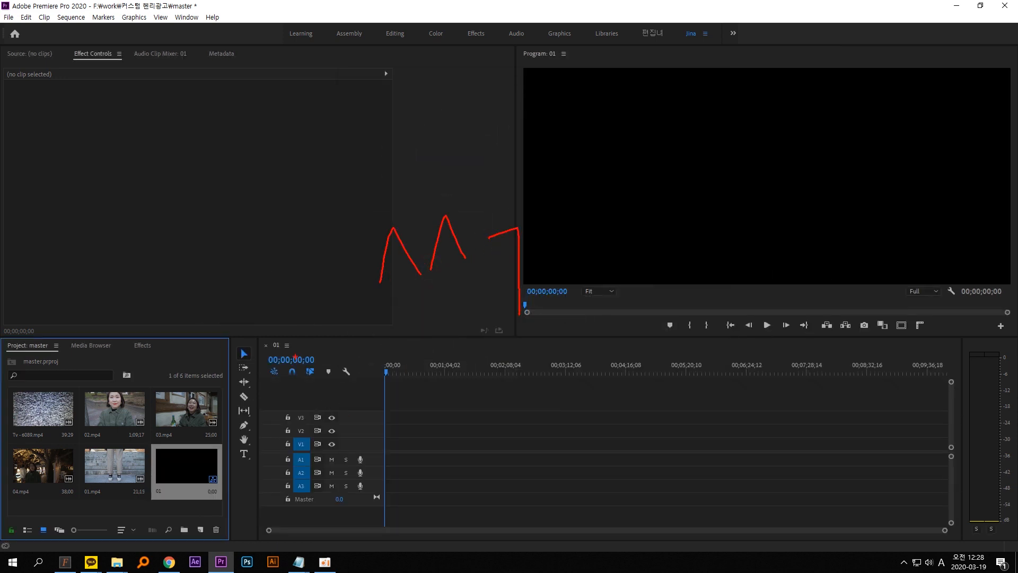
Place Tv - 6089.mp4 at the start of video track V1, followed directly by 01.mp4.
drag(43, 411, 403, 443)
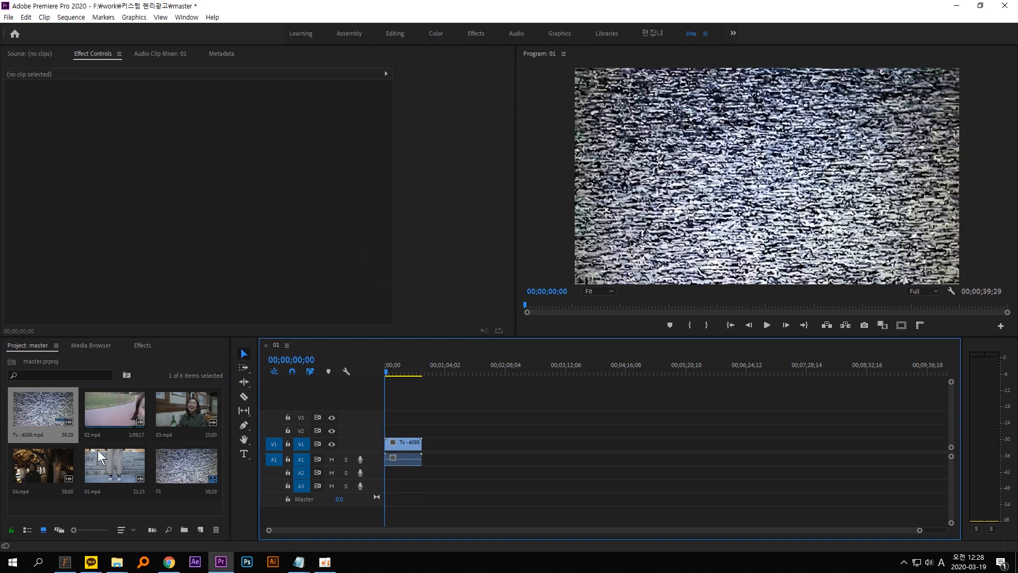
drag(115, 467, 430, 448)
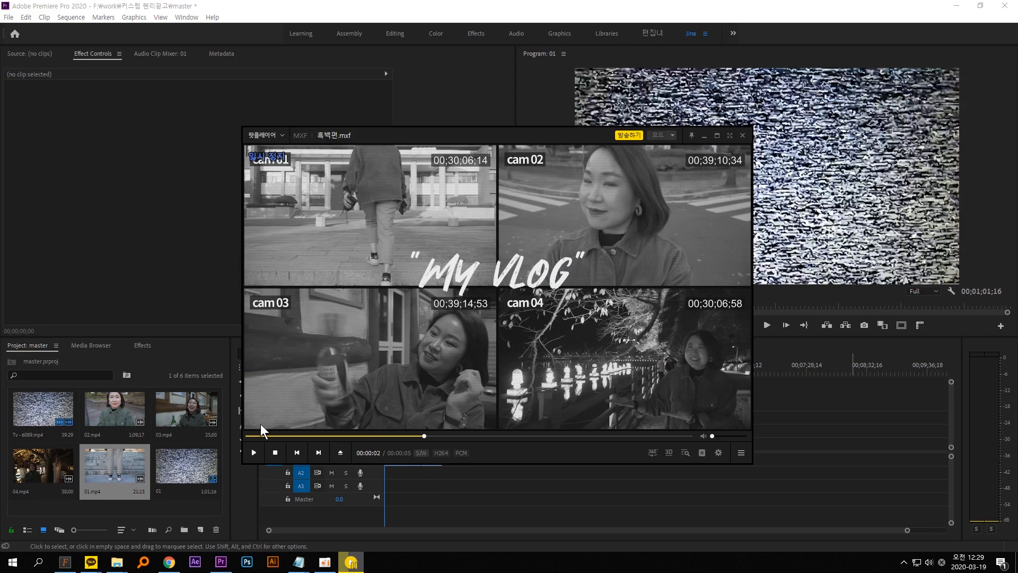
Replay the finished example video 흑백편.mxf from its beginning, pause it and put the player away.
drag(254, 435, 212, 434)
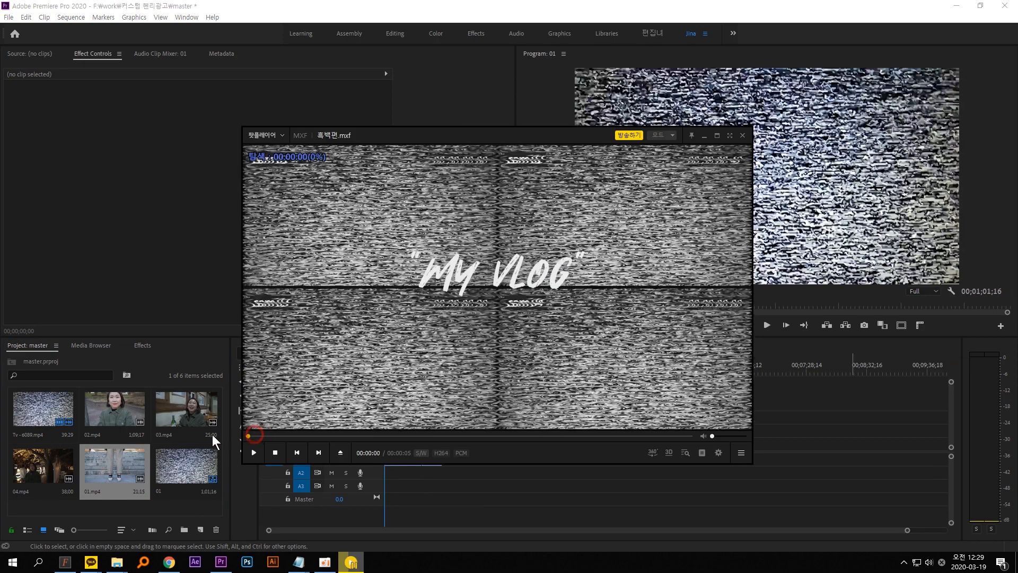
key(space)
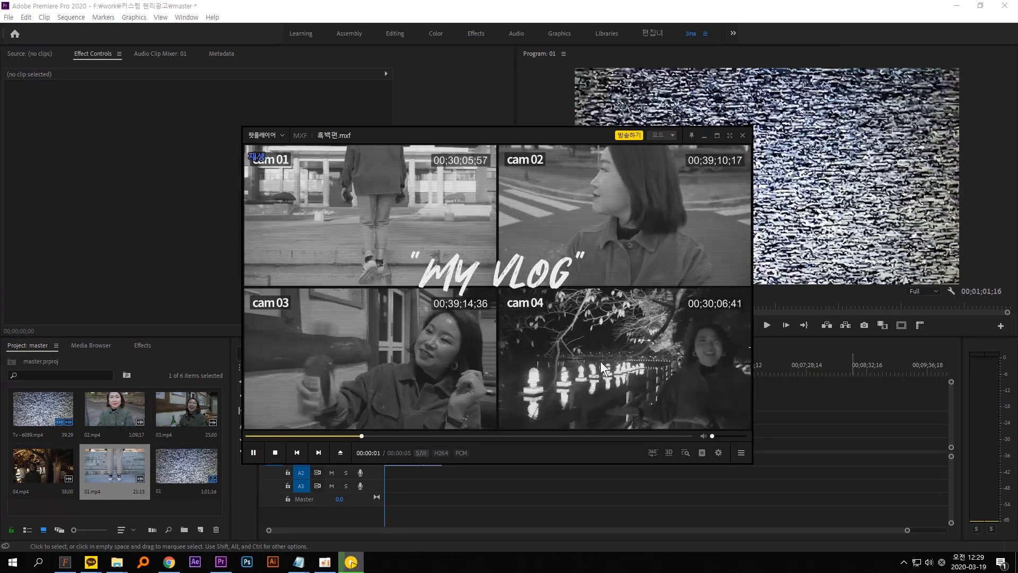
key(space)
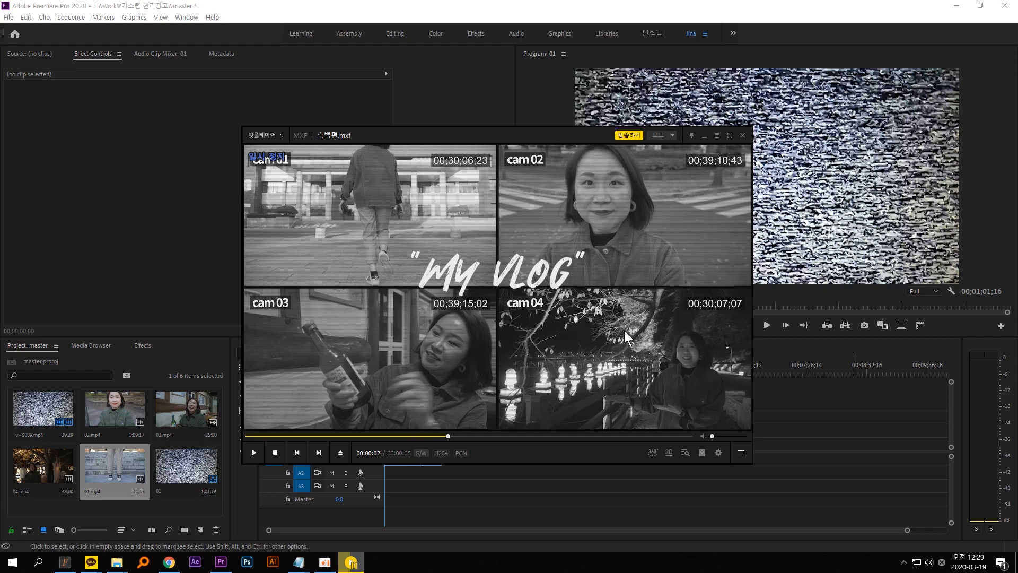
click(743, 138)
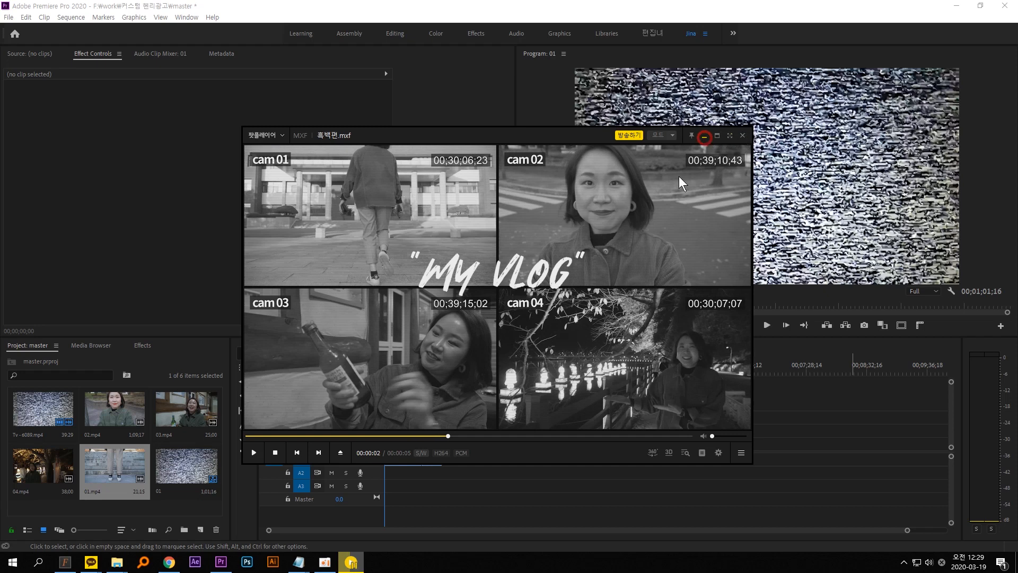
Split the Tv - 6089.mp4 clip on the timeline at 00;00;00;15.
click(412, 443)
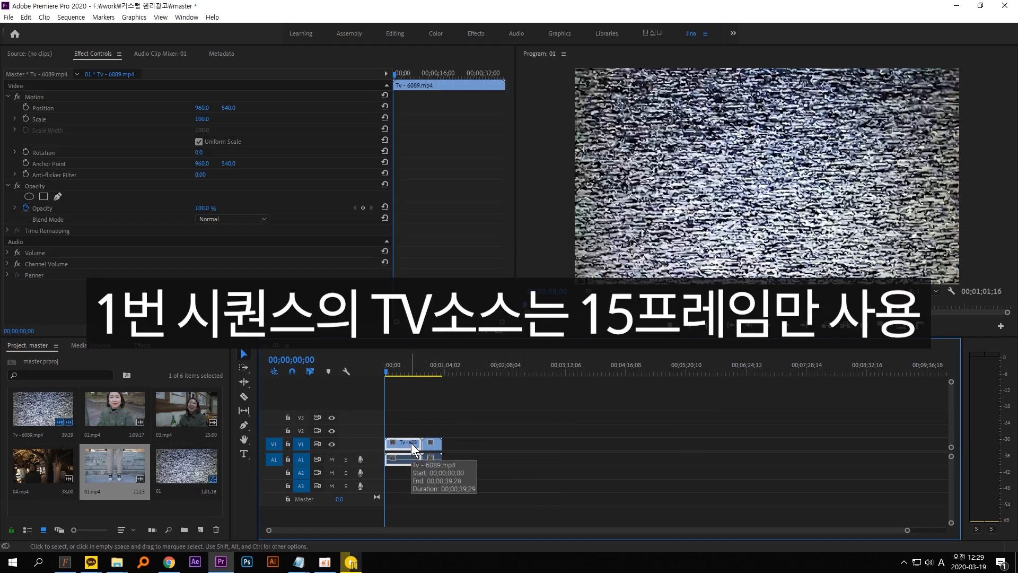
click(411, 406)
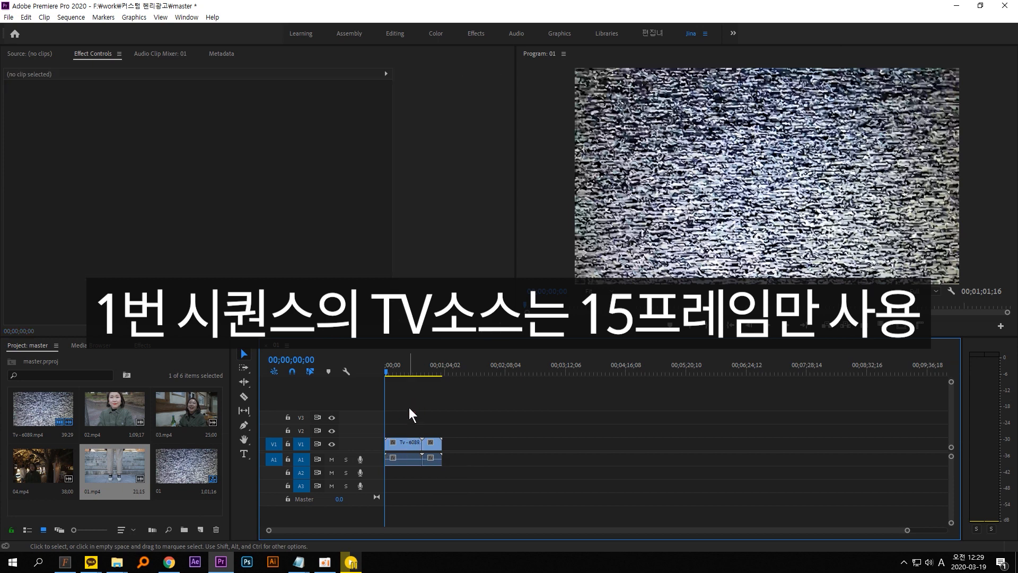
click(317, 360)
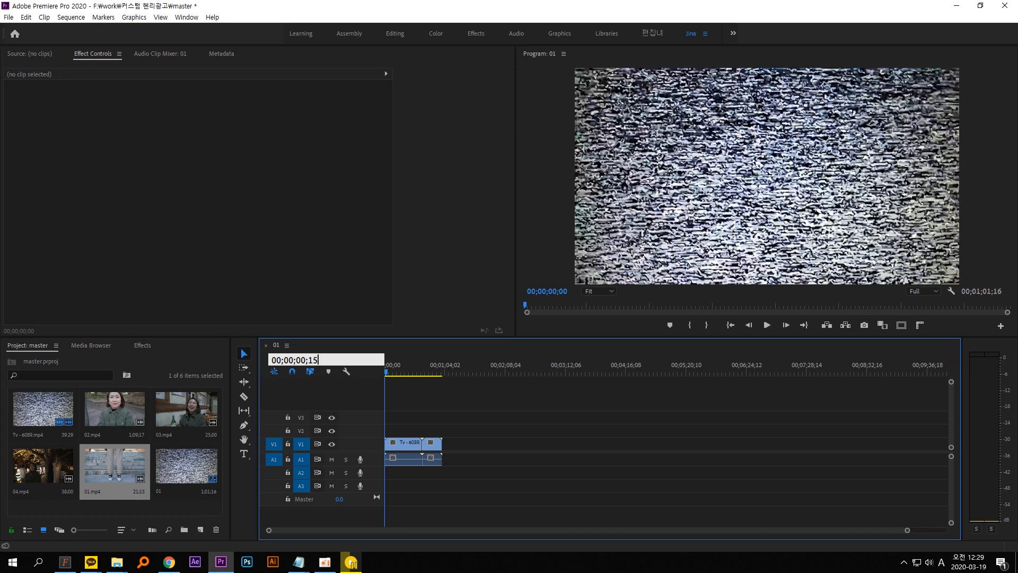
key(Return)
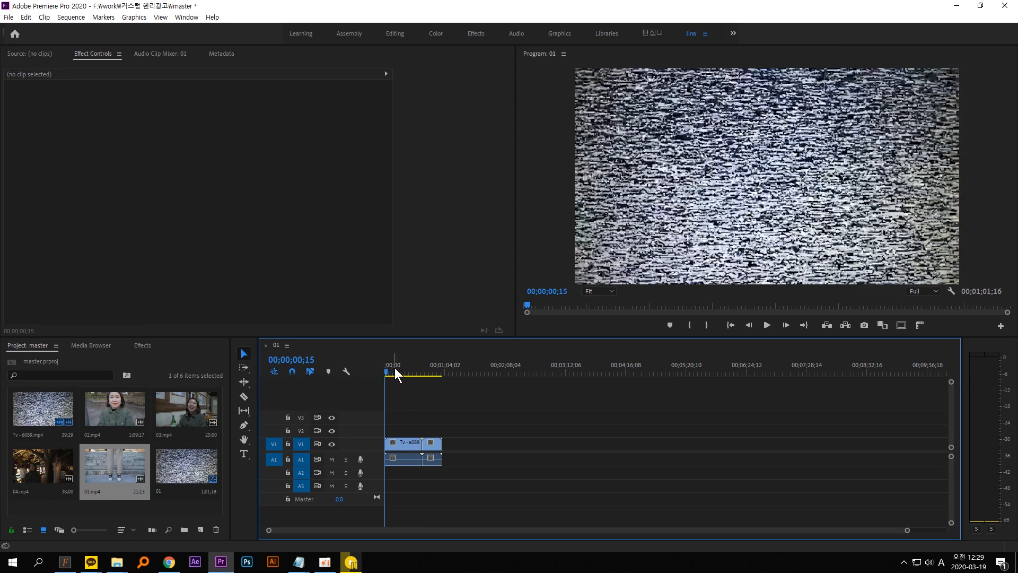
key(equal)
key(equal)
key(equal)
key(equal)
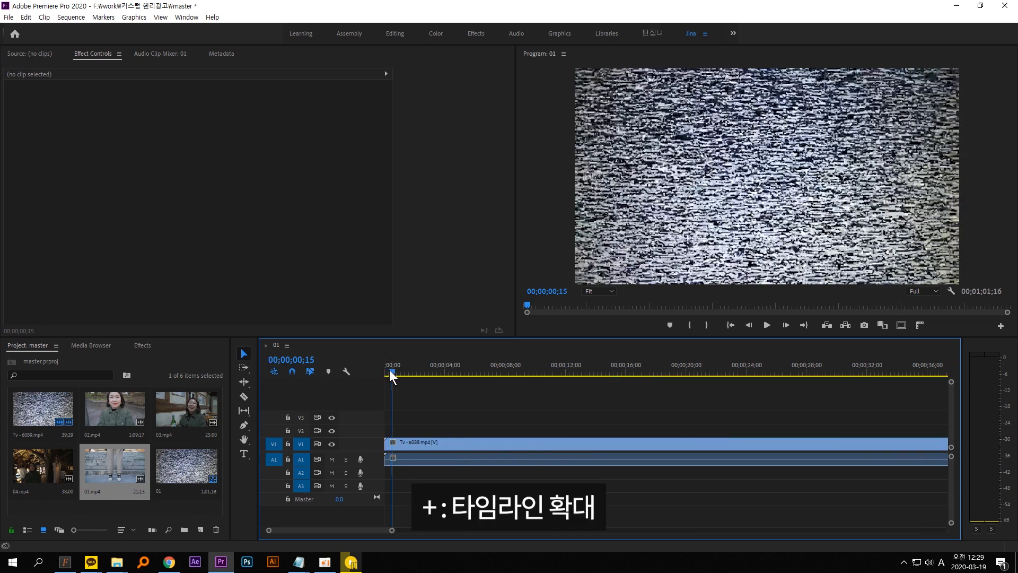
key(minus)
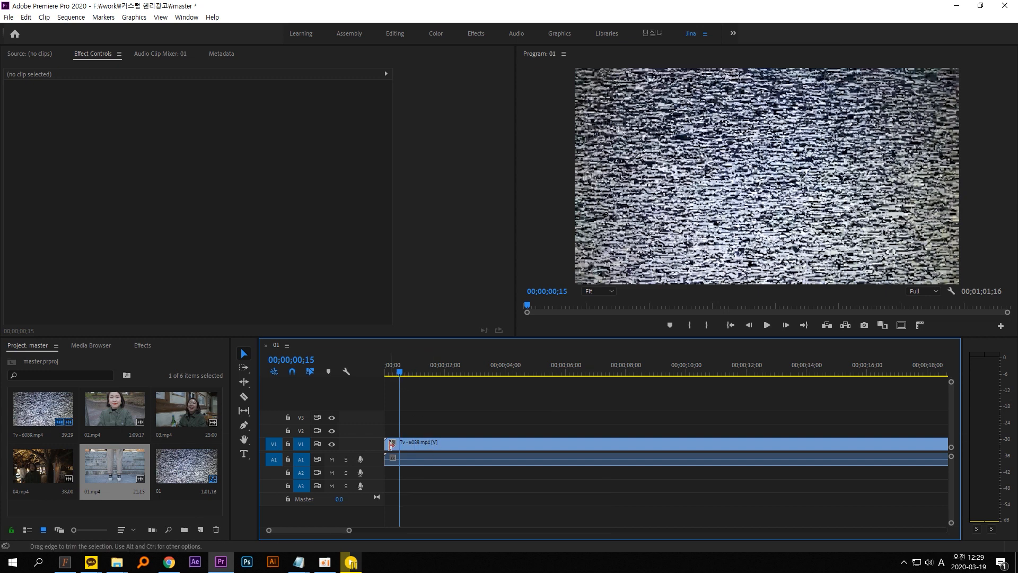
click(428, 447)
key(c)
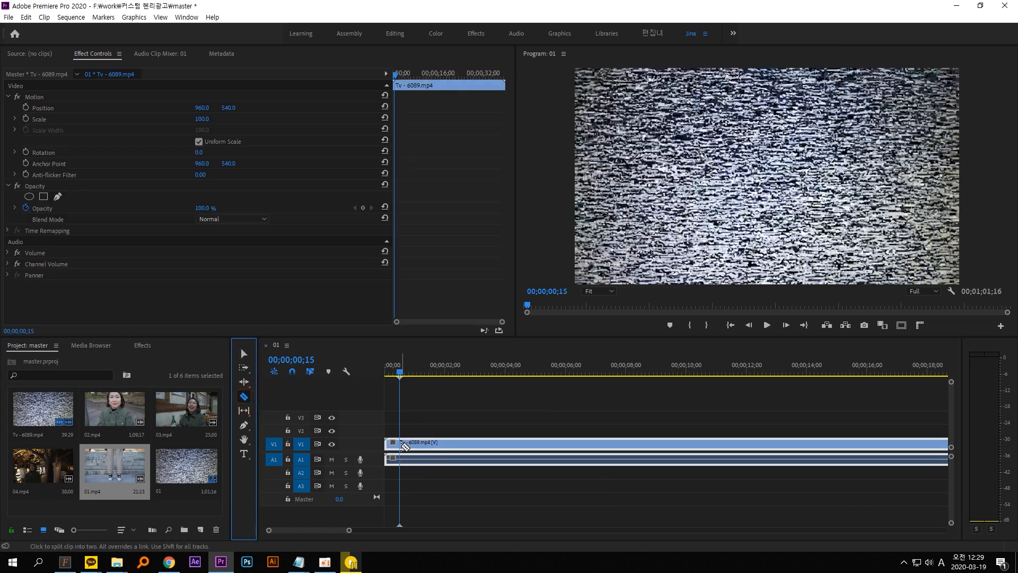
click(400, 444)
Delete the part of the TV noise clip after the cut and ripple delete the gap it leaves.
key(v)
click(444, 441)
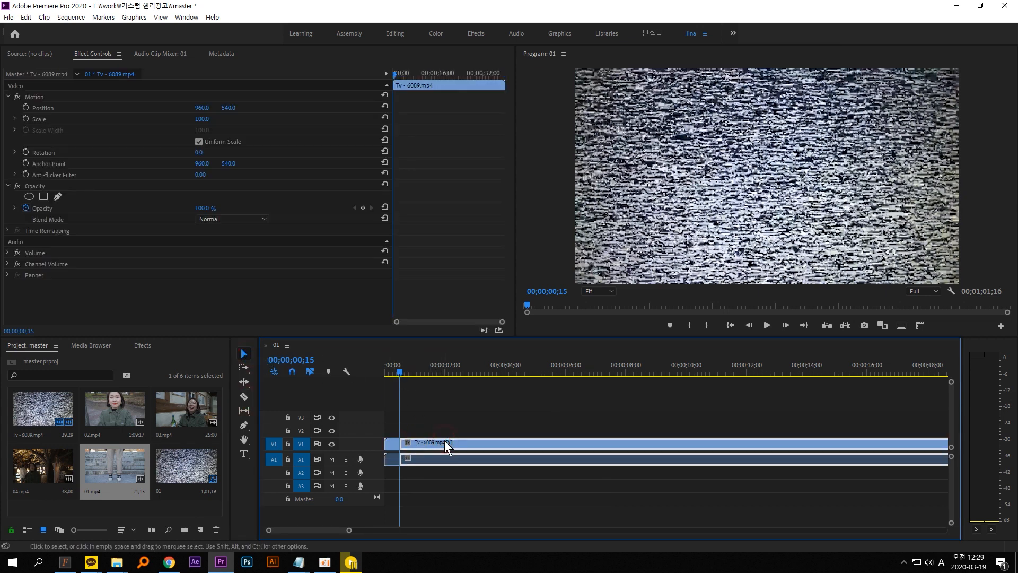
key(Delete)
right_click(419, 442)
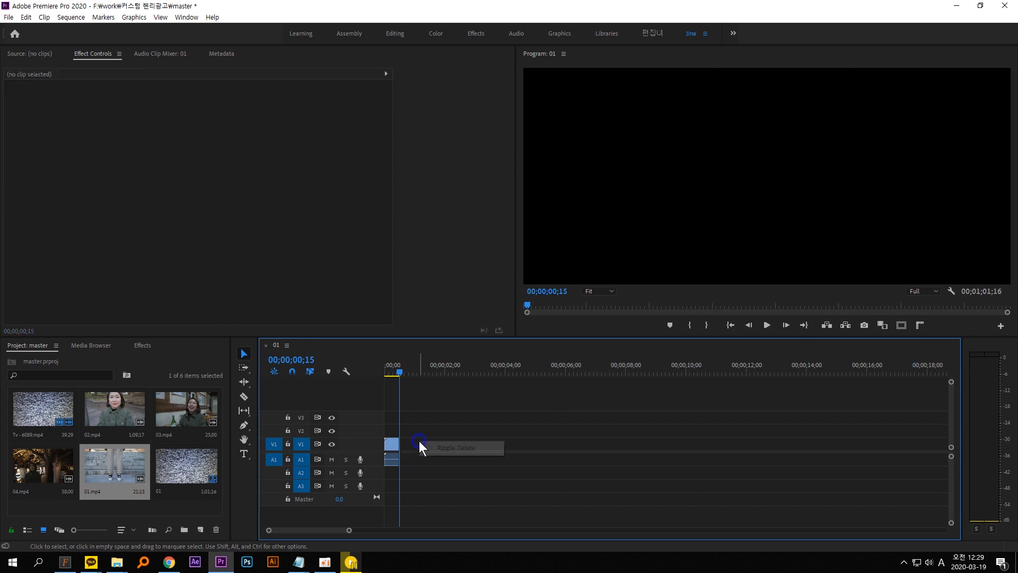
click(429, 448)
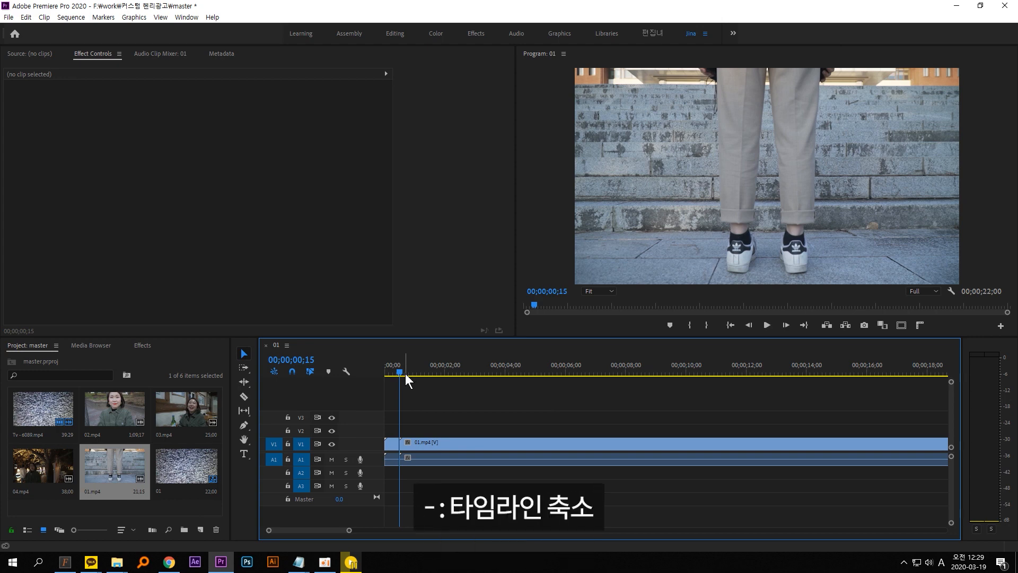
Cut the 01.mp4 clip at about 00;00;08;09 and delete the part before the cut.
key(minus)
key(minus)
key(equal)
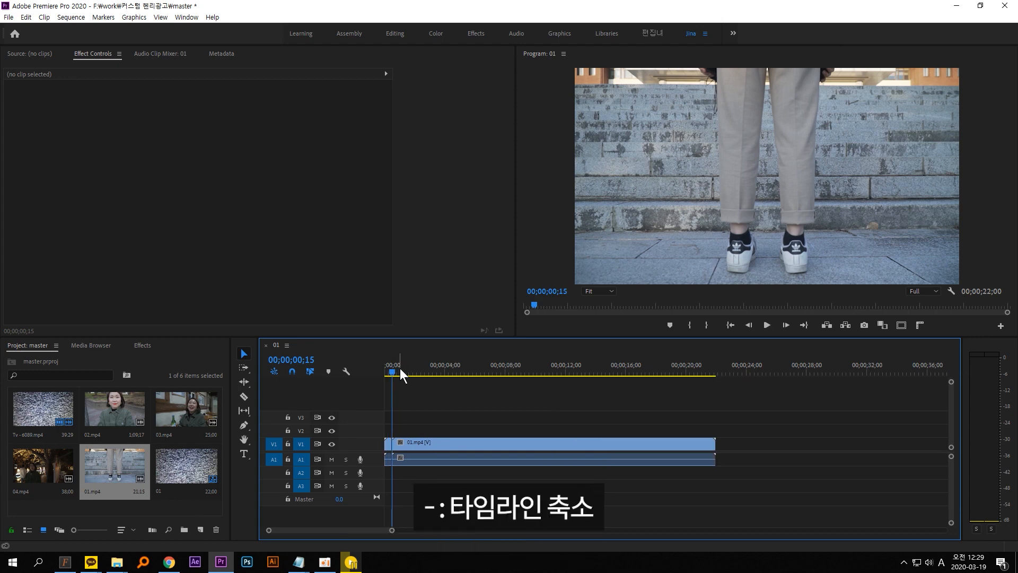
drag(399, 368, 435, 369)
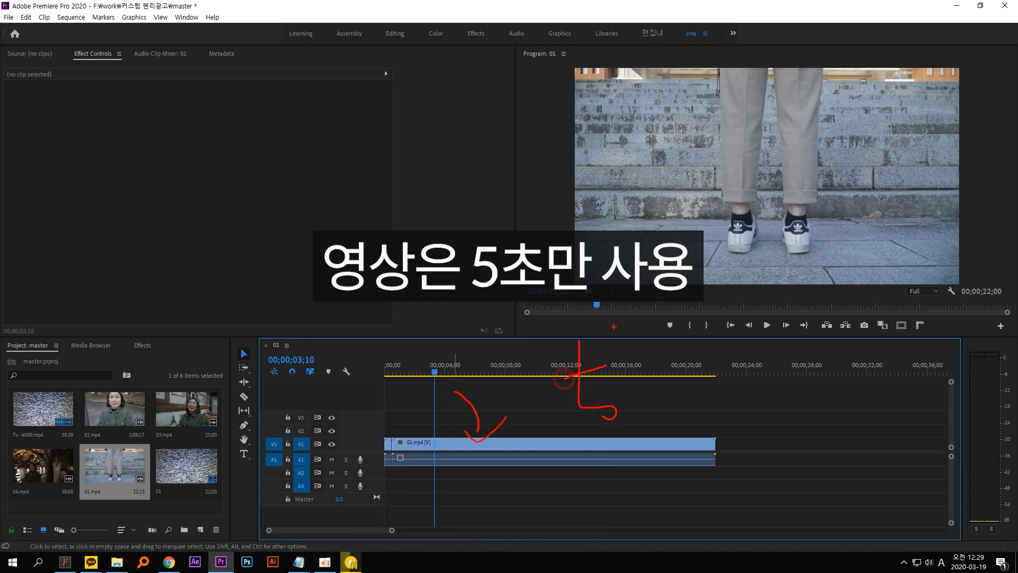
drag(614, 326, 690, 386)
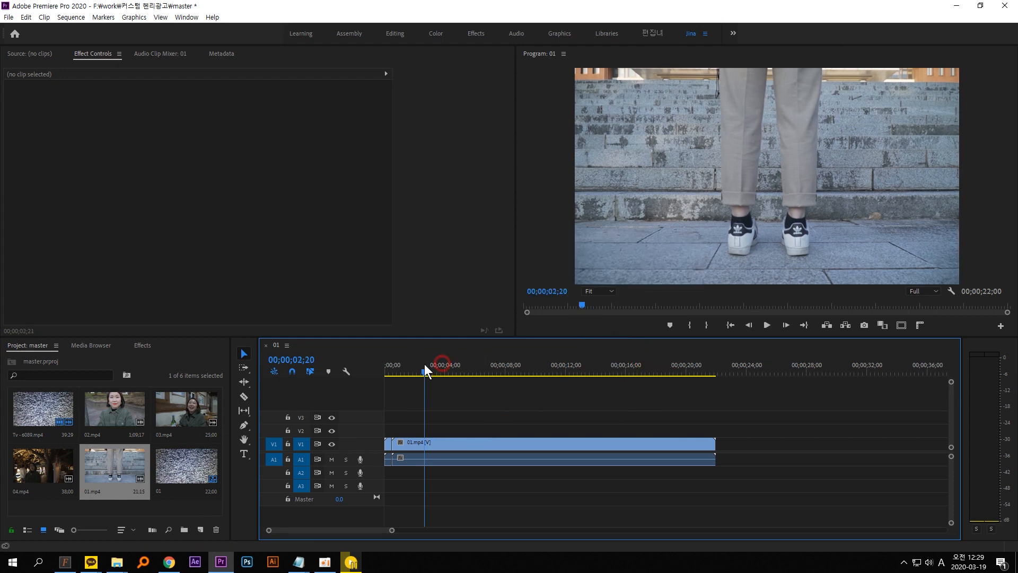
drag(427, 365, 509, 367)
click(244, 397)
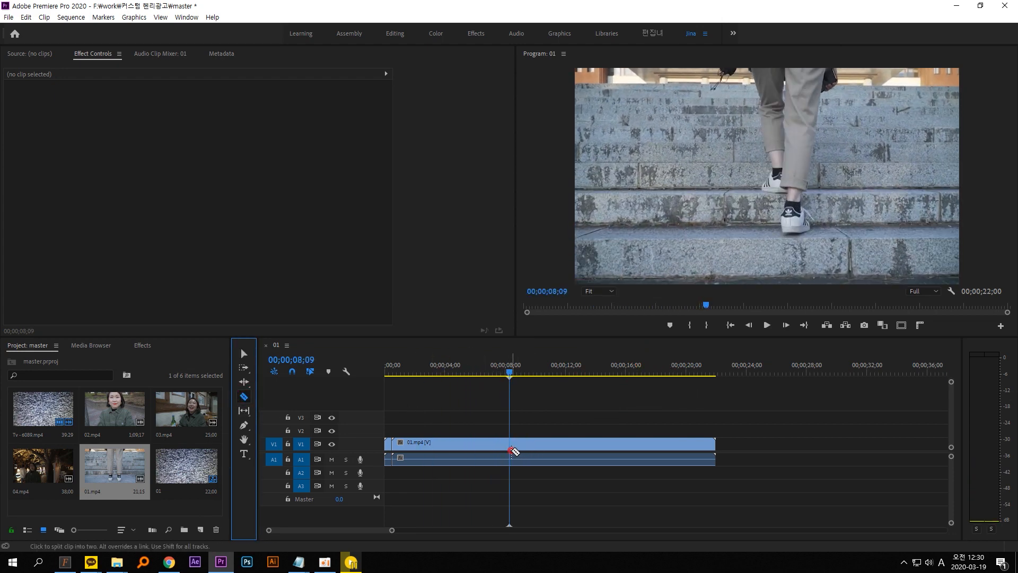
click(510, 446)
key(v)
click(470, 448)
key(Delete)
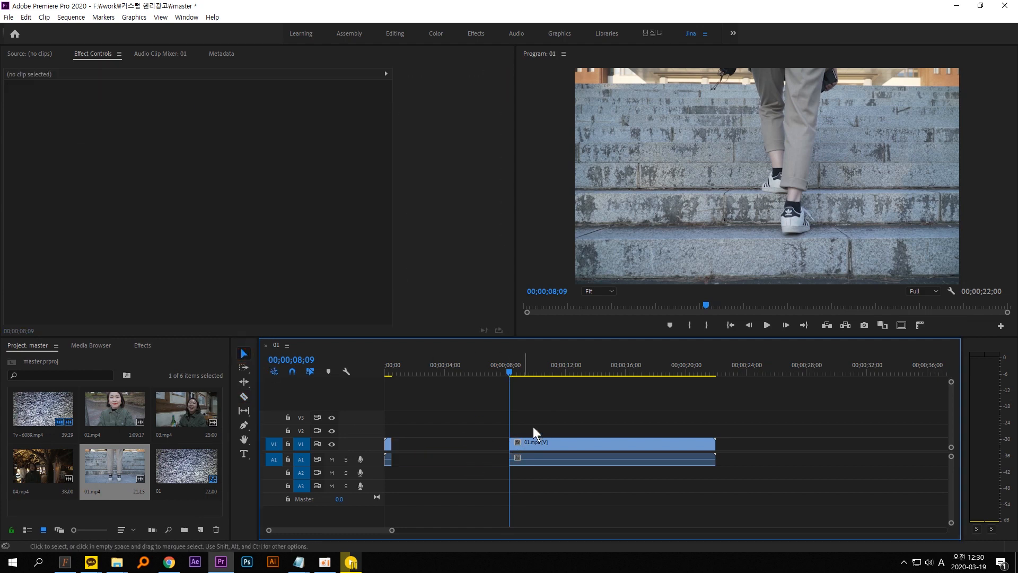
Split the remaining 01.mp4 clip at 00;00;13;09.
click(304, 360)
click(304, 360)
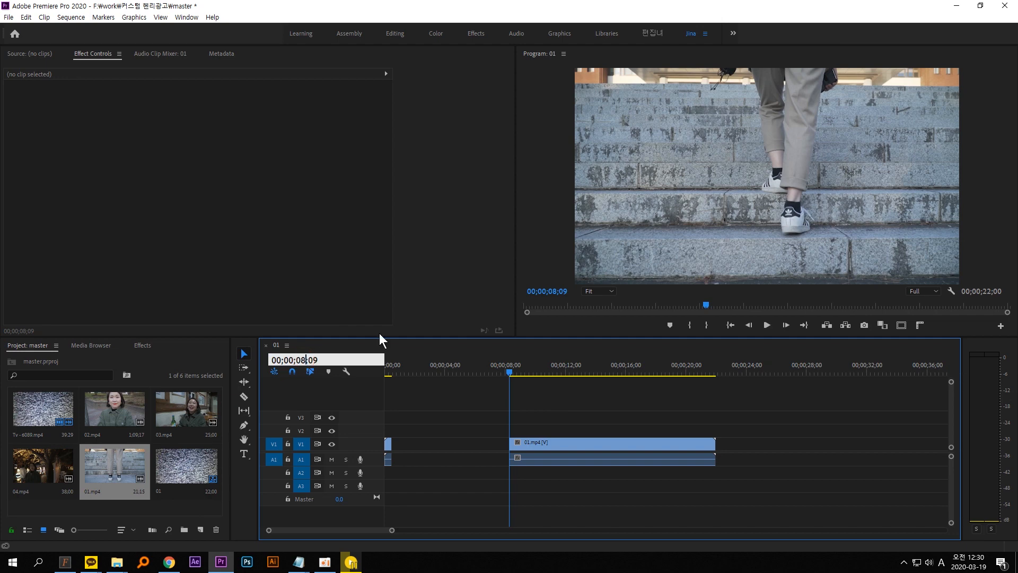
key(BackSpace)
key(BackSpace)
text(13)
key(Return)
click(614, 446)
click(243, 396)
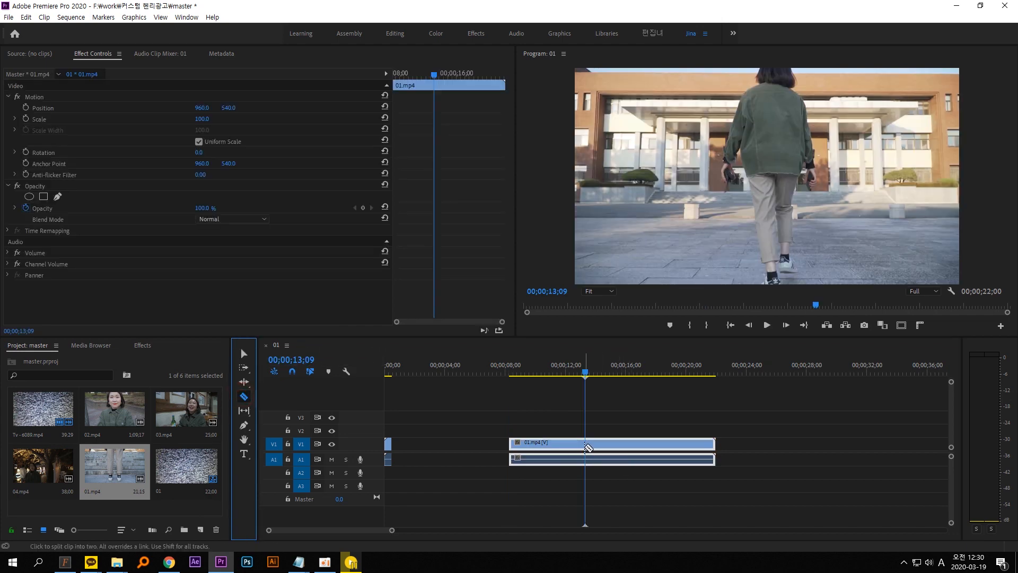
click(585, 444)
Delete the part of 01.mp4 after the cut and move the kept section directly behind the TV noise clip.
click(243, 353)
click(618, 443)
key(Delete)
drag(545, 443, 429, 445)
key(Home)
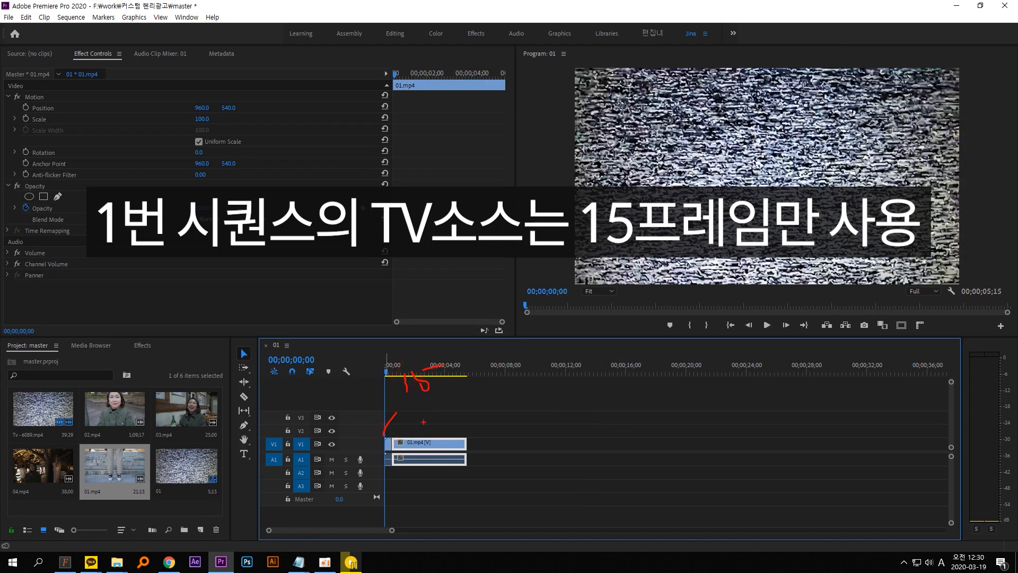
drag(437, 443, 516, 388)
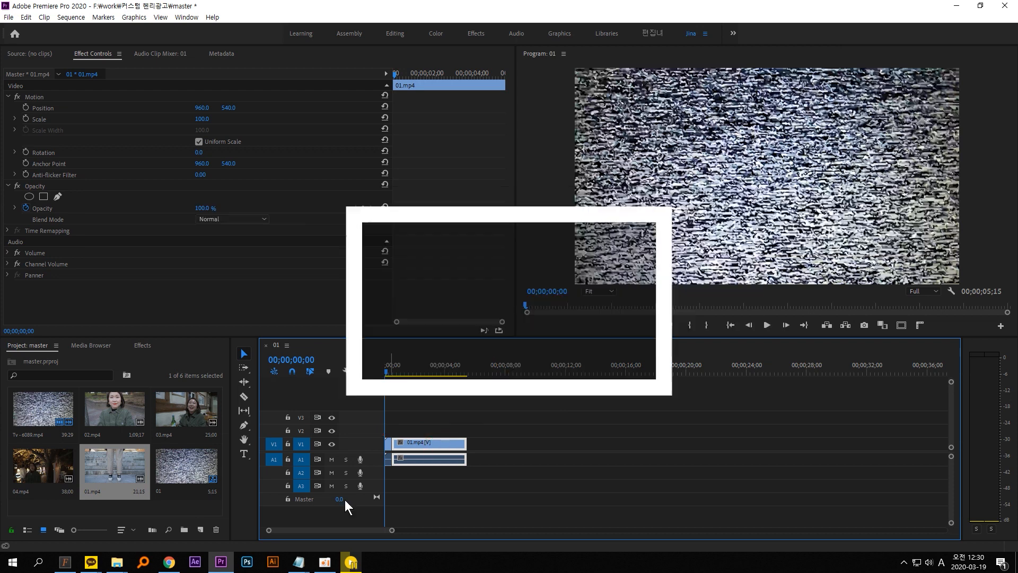
Create a new sequence named 02 with the DSLR 1080p30 preset.
click(9, 17)
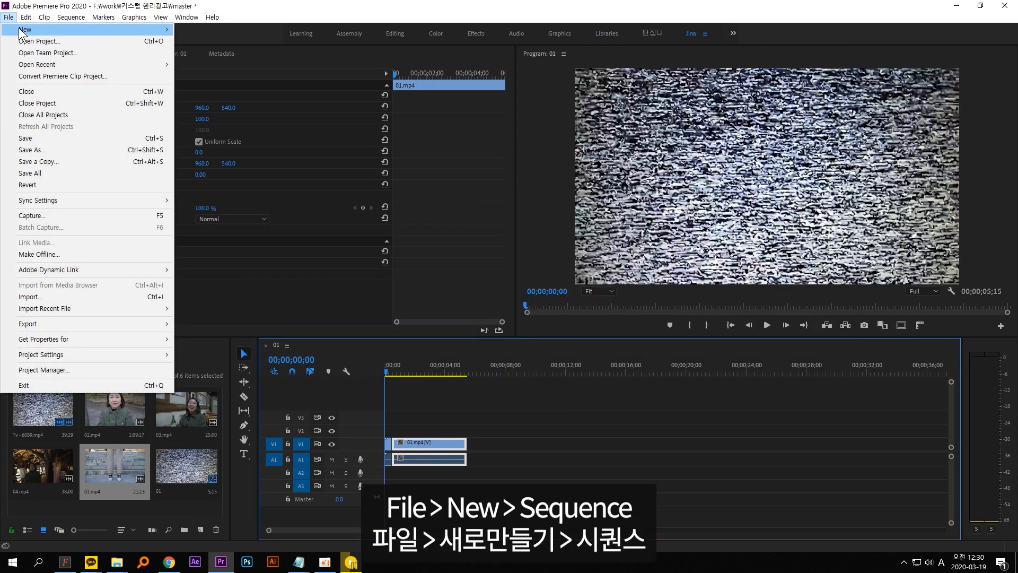
mouse_move(81, 27)
click(245, 49)
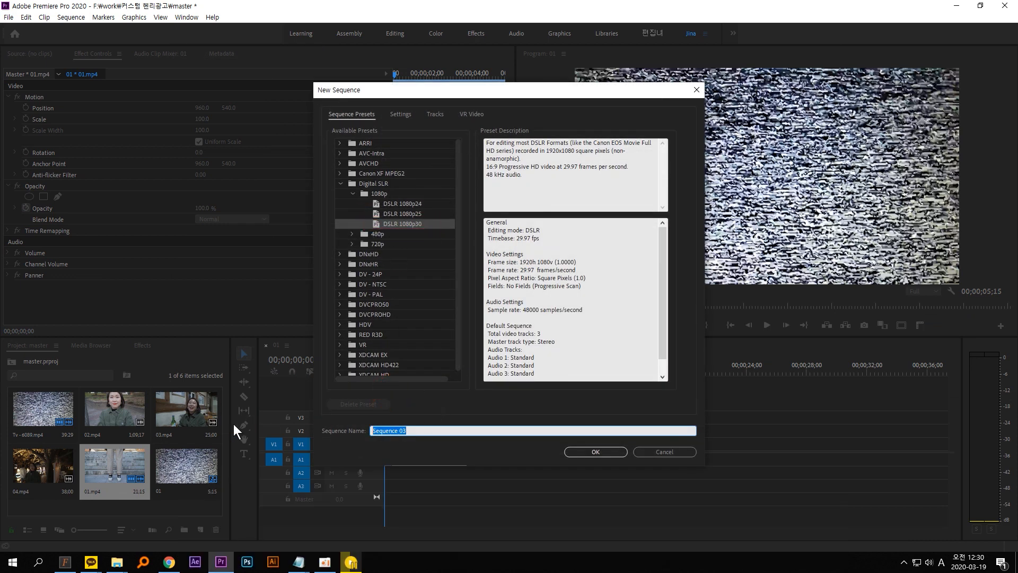
text(02)
key(Return)
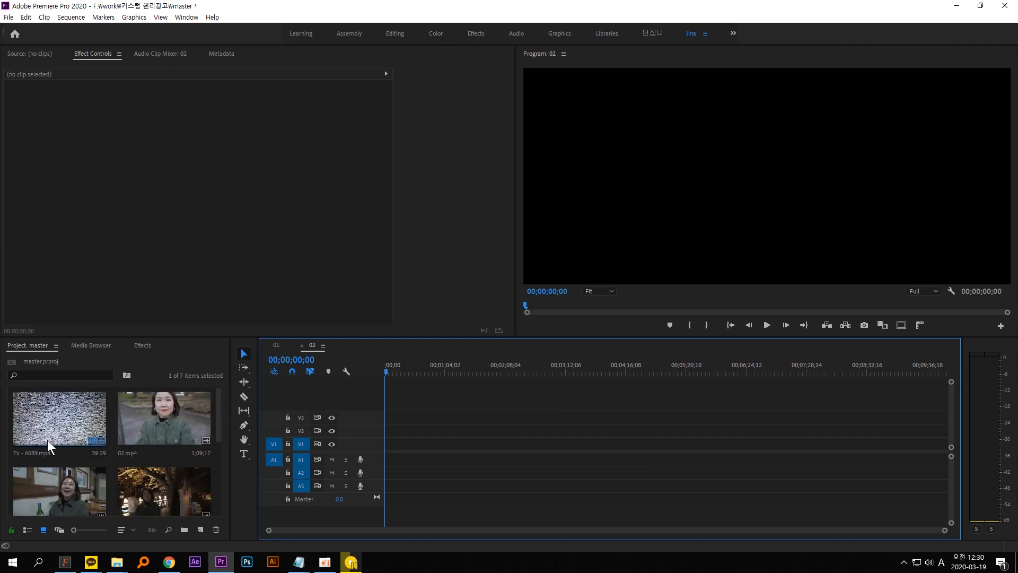
Place Tv - 6089.mp4 at the start of track V1 in sequence 02 and 02.mp4 directly behind it.
scroll(58, 433, down, 3)
scroll(58, 433, up, 3)
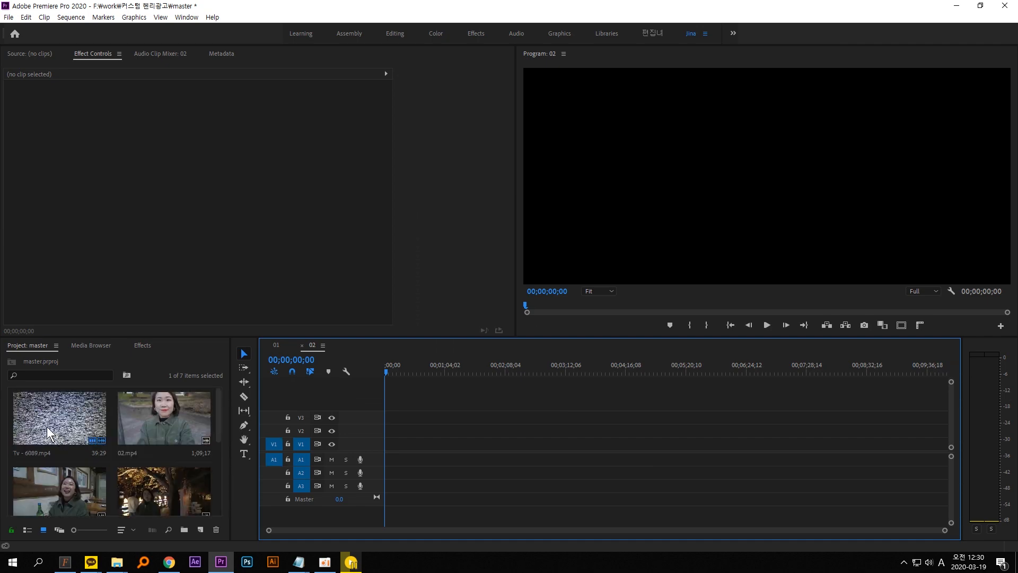
drag(47, 426, 387, 449)
drag(158, 423, 423, 443)
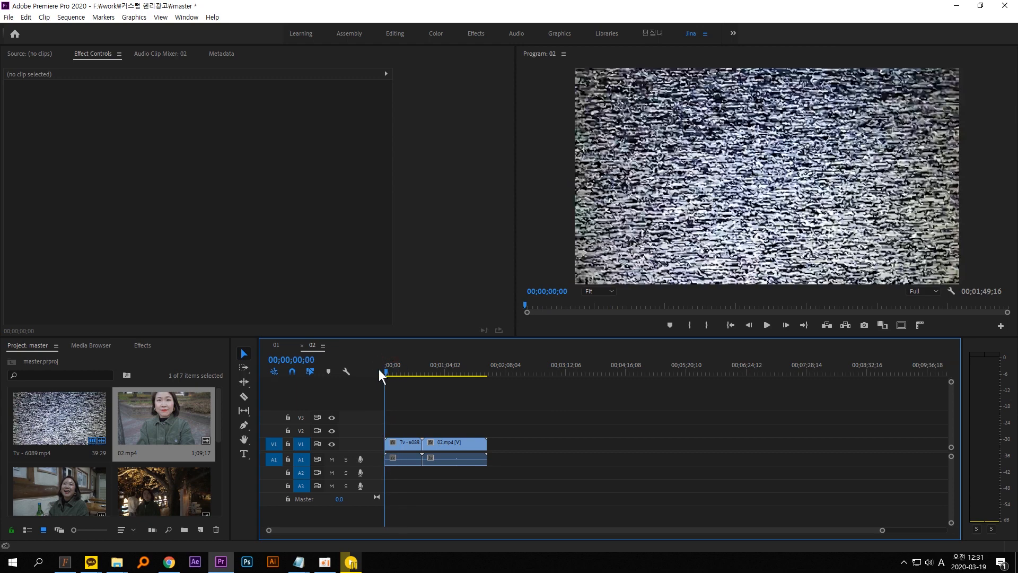
Cut the TV noise clip in sequence 02 at 00;00;01;00.
click(306, 361)
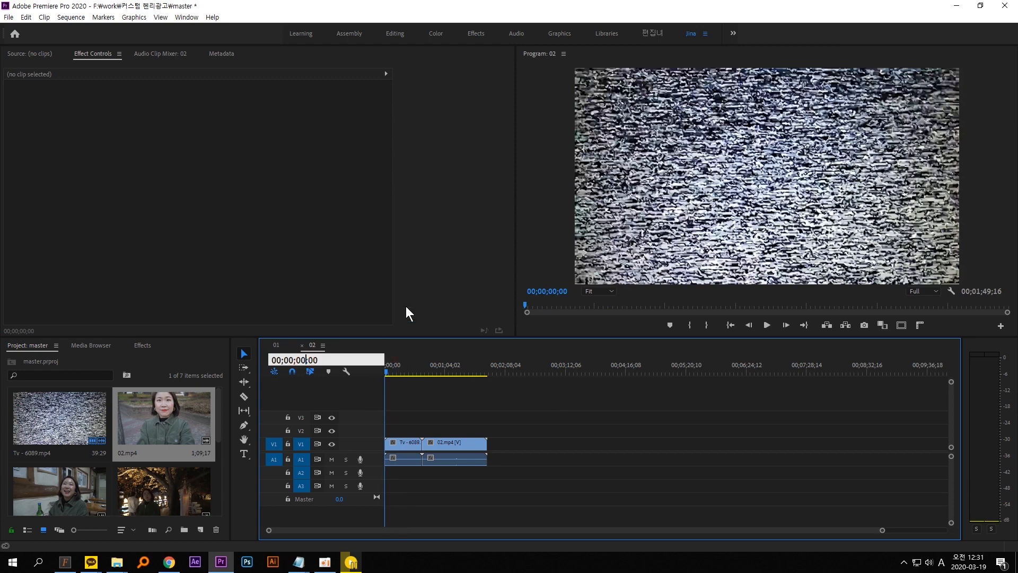
text(1)
key(Return)
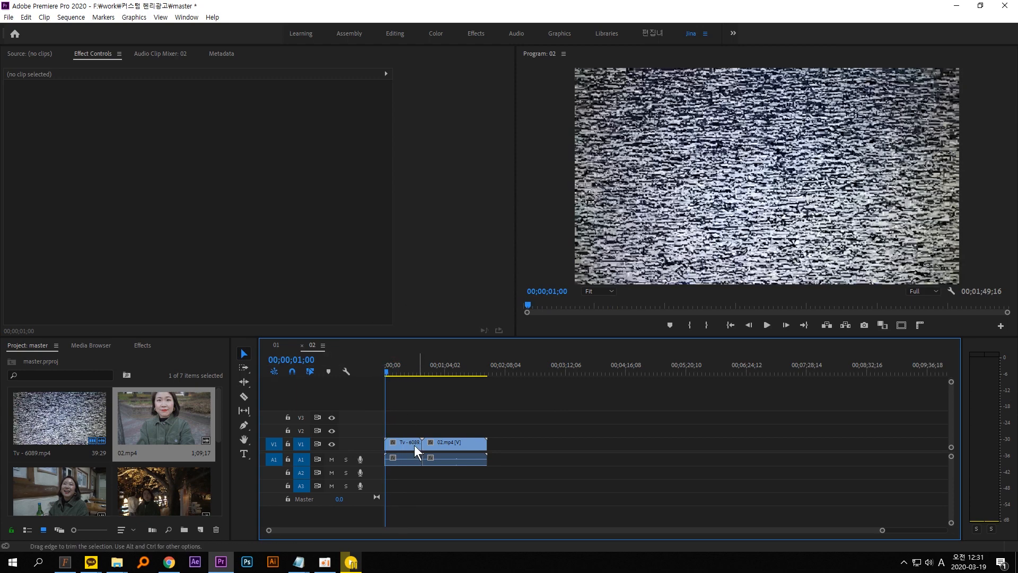
key(equal)
key(equal)
key(equal)
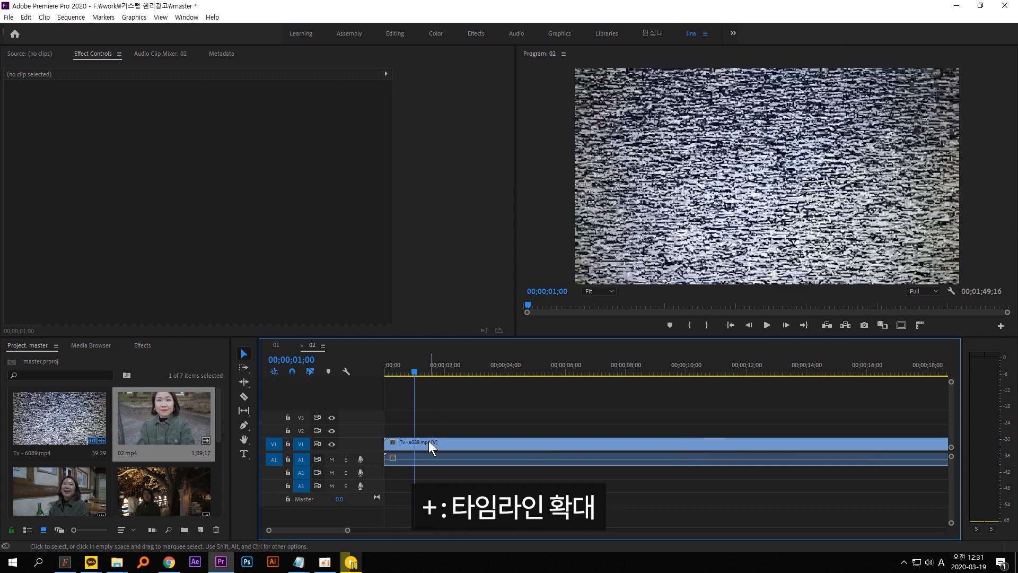
key(minus)
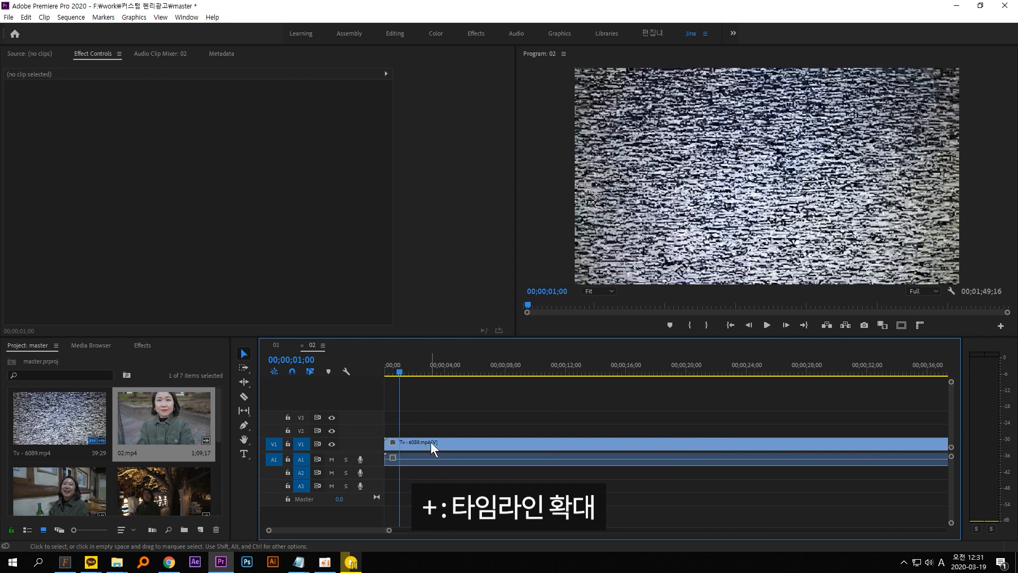
click(428, 440)
click(244, 396)
click(403, 444)
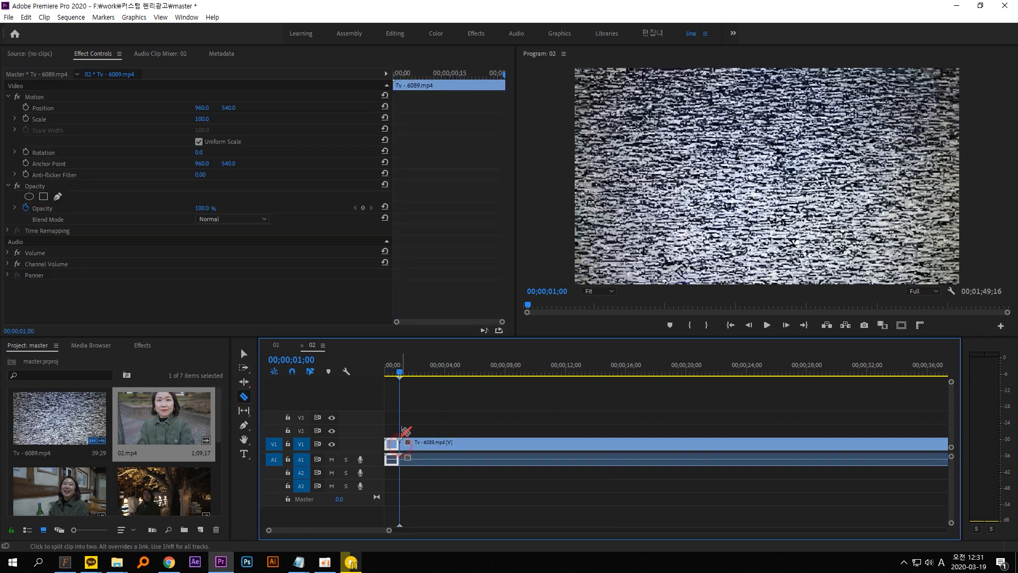
Delete the TV noise after the one-second cut and ripple delete the gap before 02.mp4.
click(243, 354)
key(shift+Delete)
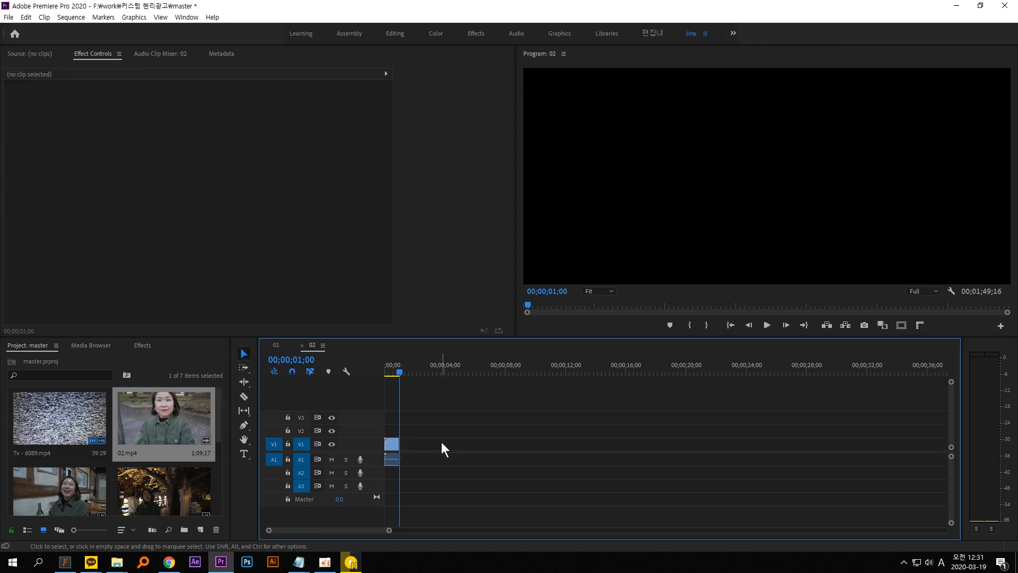
right_click(431, 443)
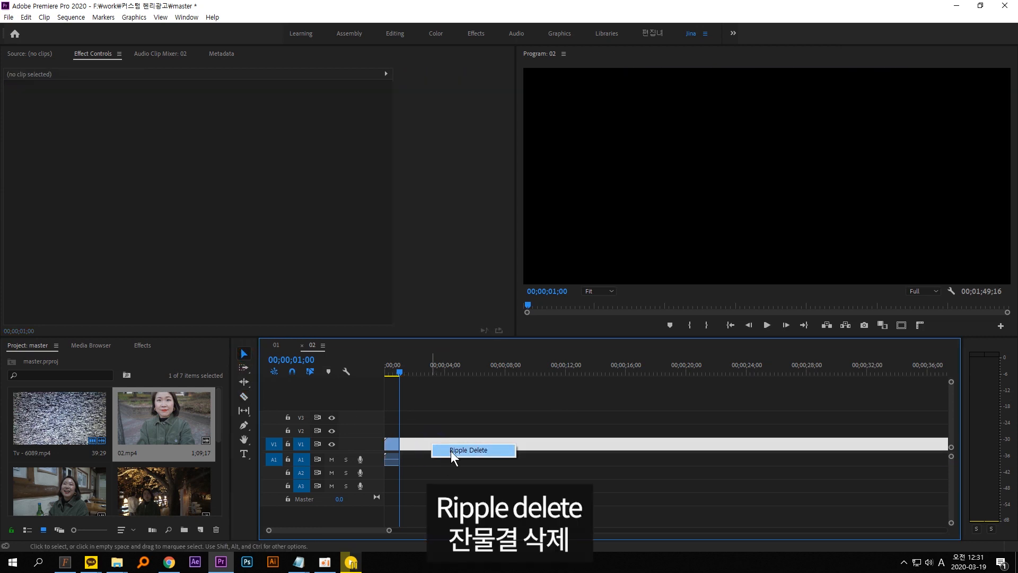
click(448, 450)
Cut the 02.mp4 clip at about 00;00;07;22 and delete the part before the cut.
key(minus)
key(minus)
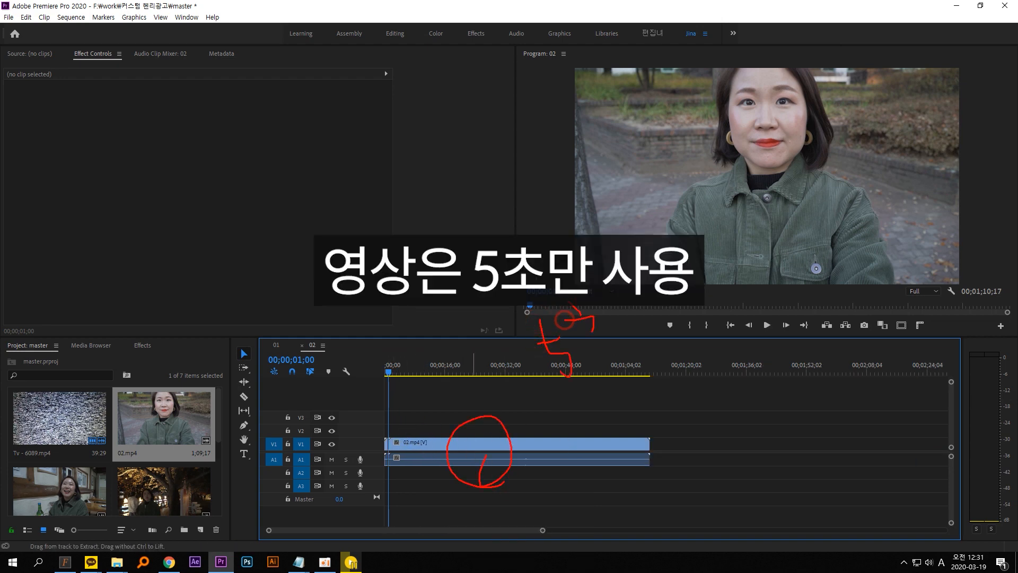
drag(441, 370, 415, 374)
key(c)
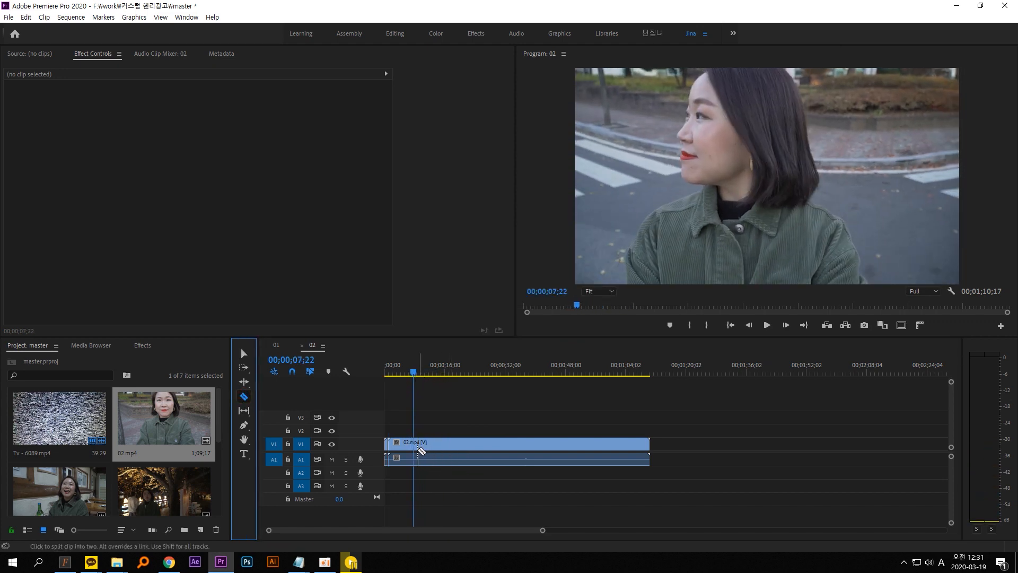
click(414, 446)
click(244, 353)
click(403, 446)
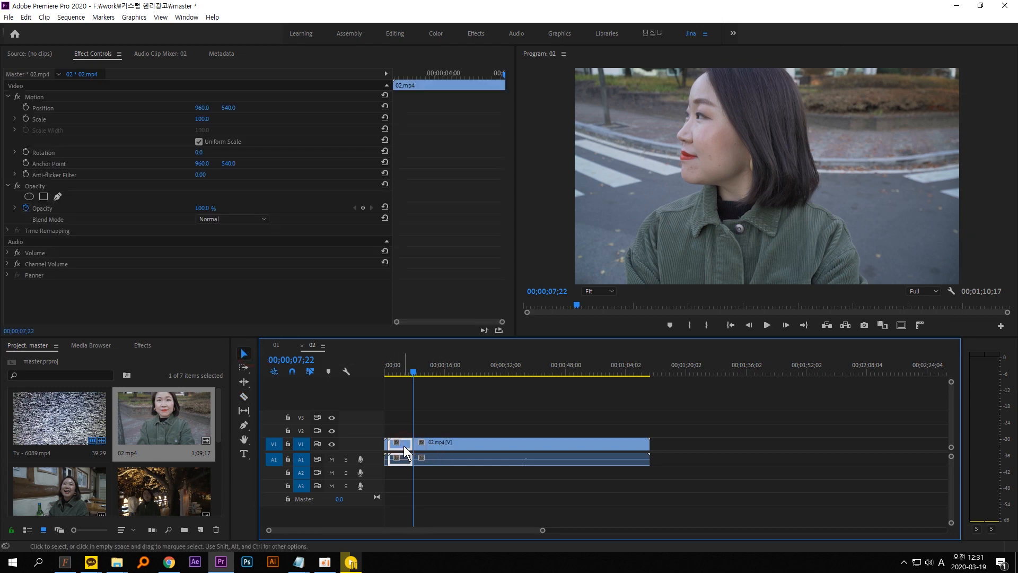
key(Delete)
Split the remaining 02.mp4 clip at 00;00;12;22.
click(304, 360)
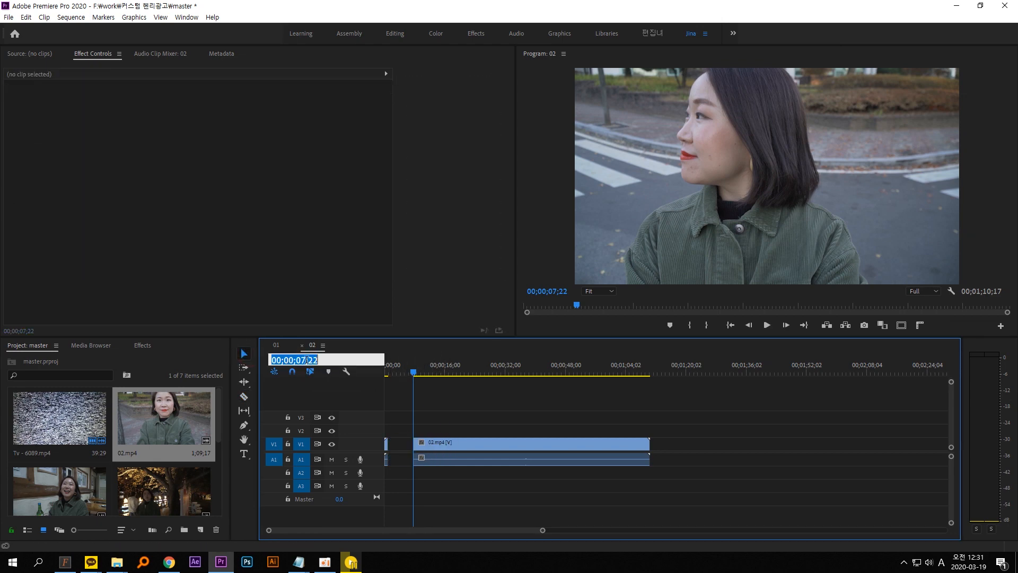
click(306, 359)
text(12)
key(Return)
click(470, 457)
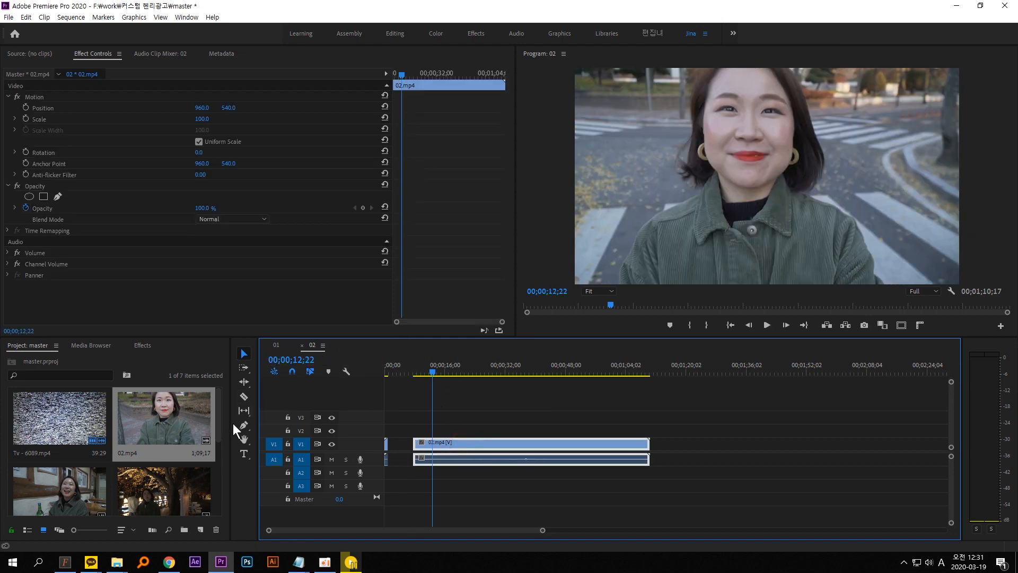
click(243, 397)
click(433, 446)
Delete the part of 02.mp4 after the cut and move the kept section directly behind the TV noise clip.
click(244, 353)
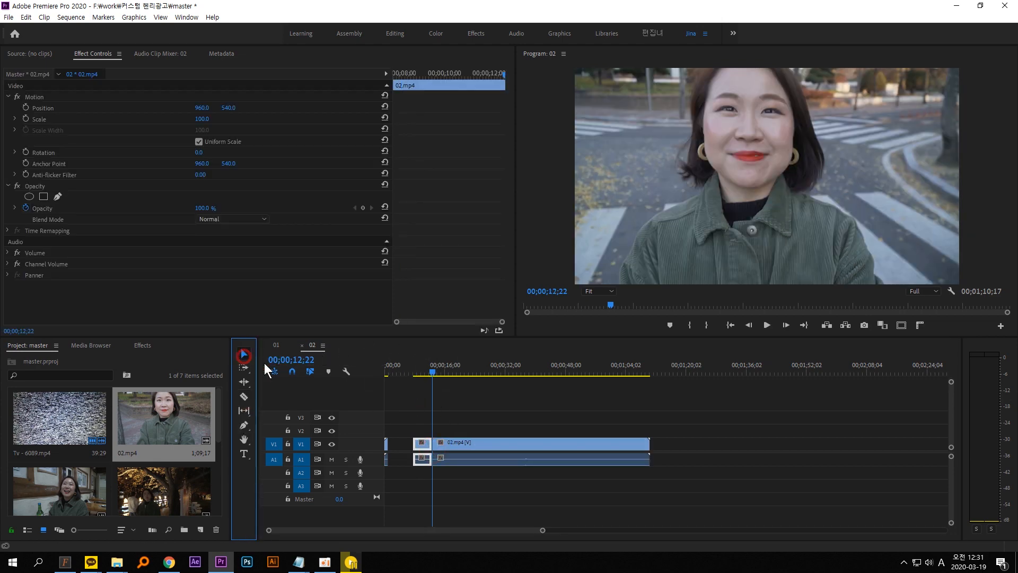
click(469, 445)
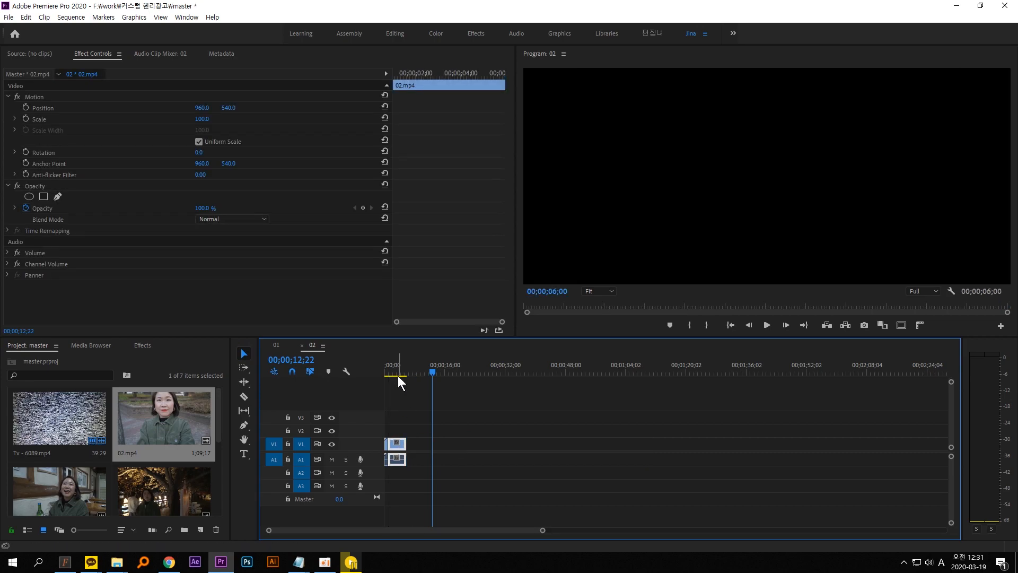
key(space)
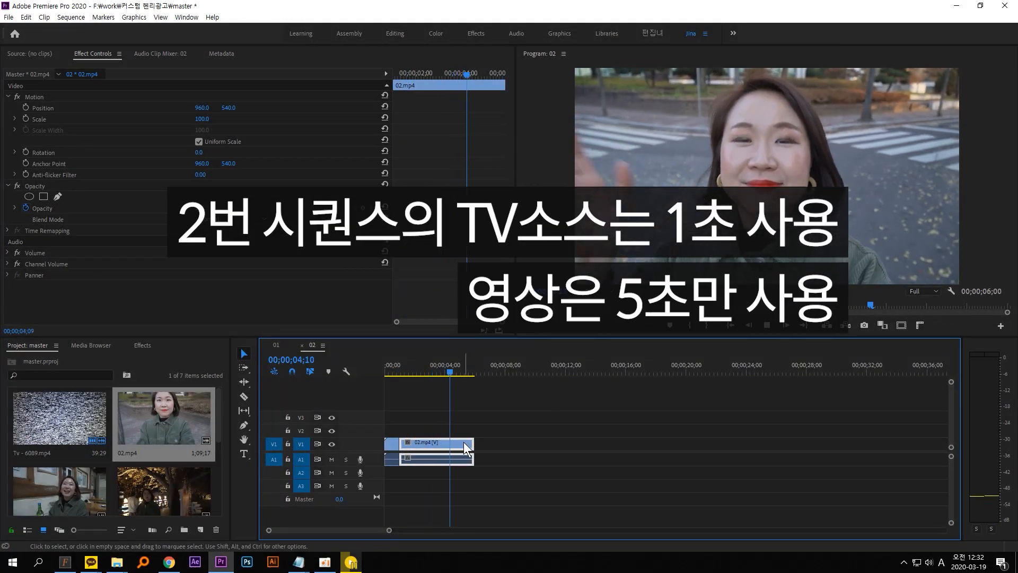
Create a new sequence named 03 with the DSLR 1080p30 preset.
click(9, 17)
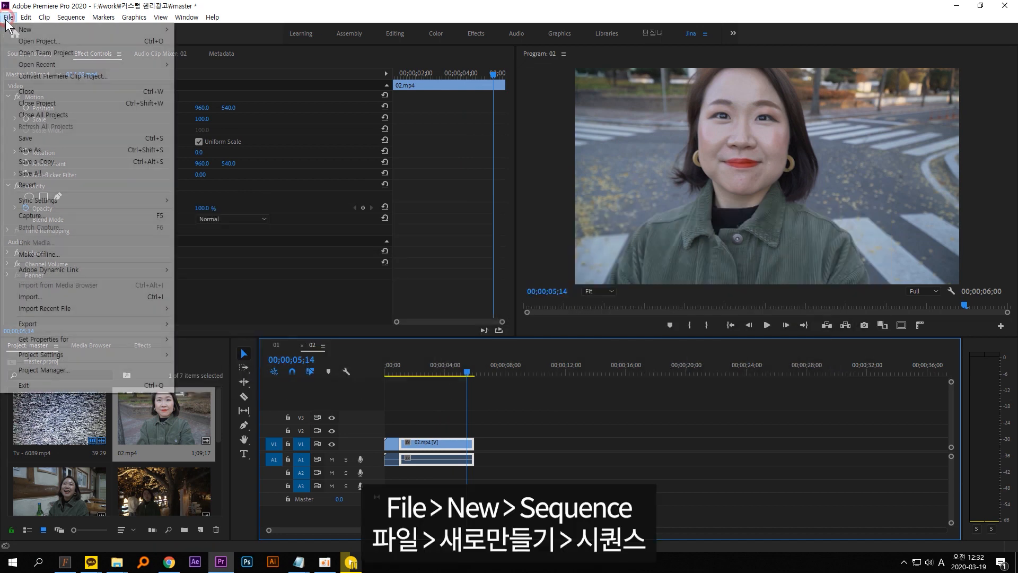
click(11, 29)
click(241, 52)
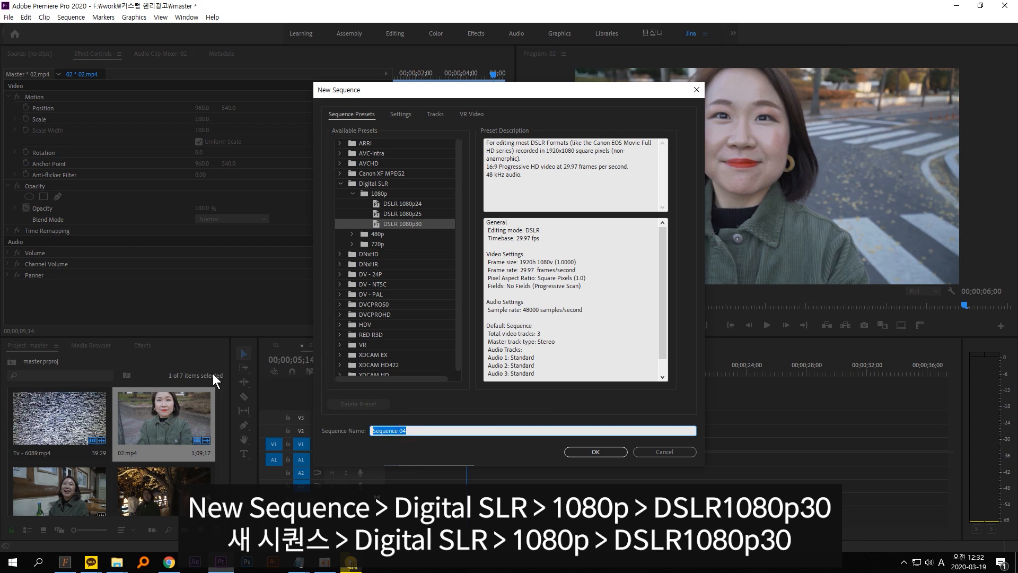
key(Return)
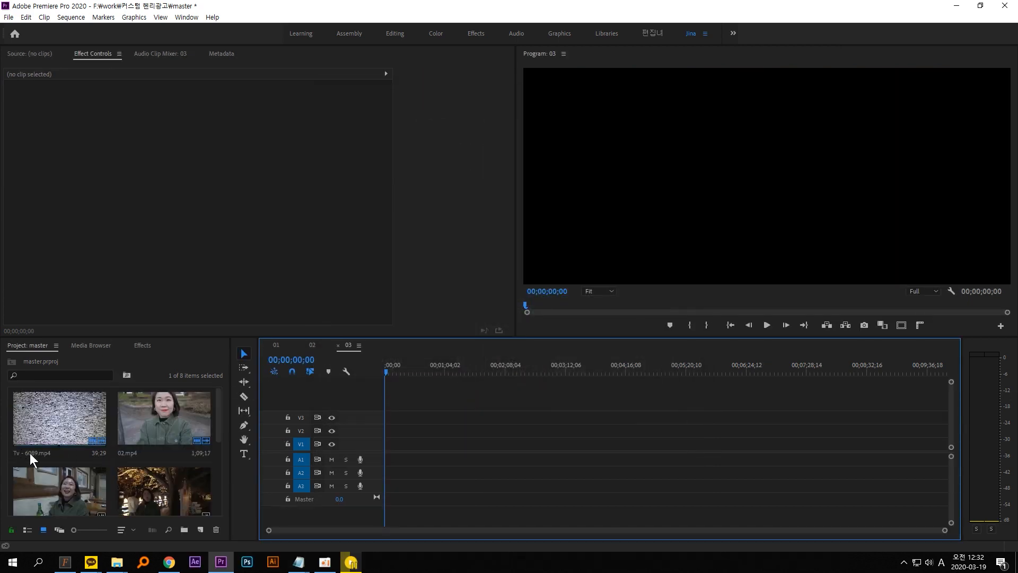
Place Tv - 6089.mp4 at the start of track V1 in sequence 03 and 03.mp4 directly behind it.
drag(30, 452, 398, 451)
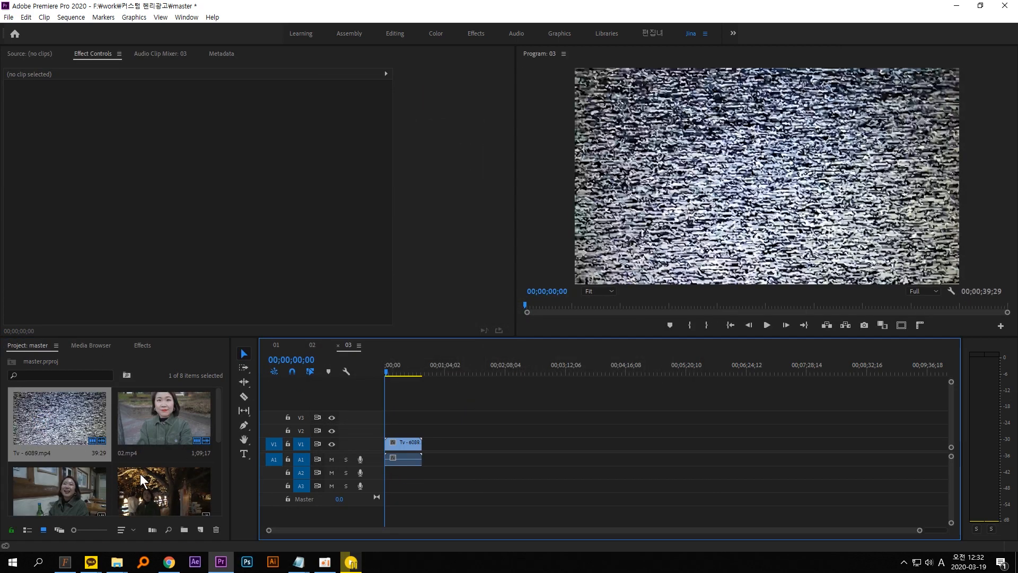
scroll(141, 477, down, 2)
drag(58, 419, 440, 444)
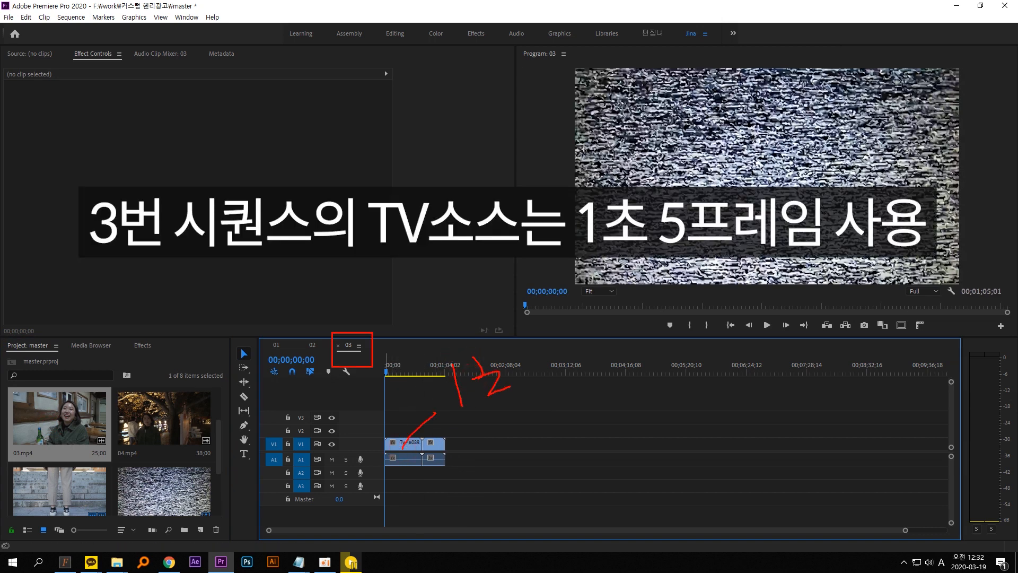
drag(500, 396, 535, 392)
mouse_move(569, 331)
mouse_down()
mouse_move(583, 356)
mouse_move(565, 379)
mouse_up()
drag(576, 358, 662, 333)
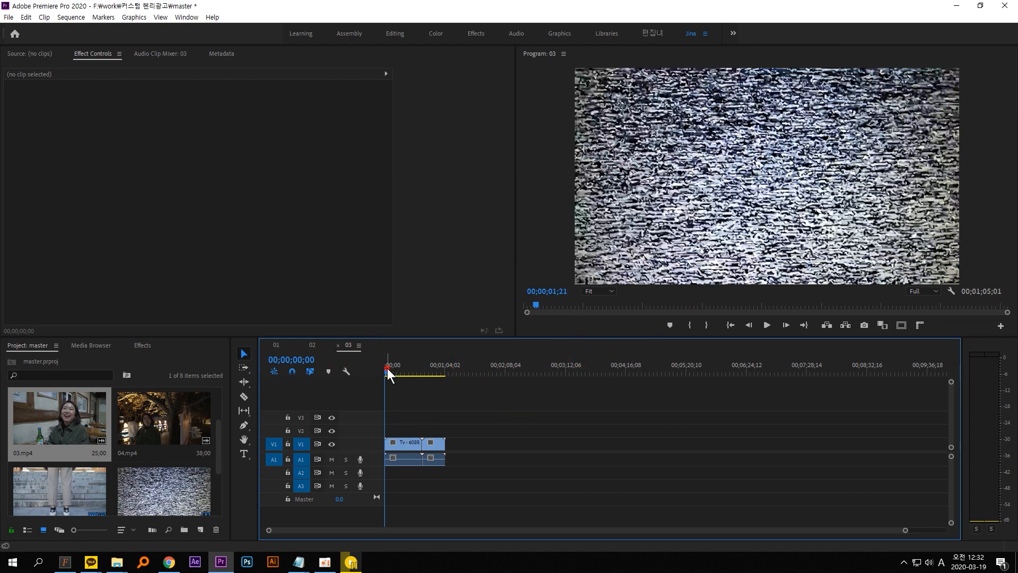
Cut the TV noise clip in sequence 03 at 00;00;01;05.
mouse_move(387, 368)
mouse_down()
mouse_move(396, 368)
mouse_move(377, 370)
mouse_up()
click(302, 357)
click(307, 359)
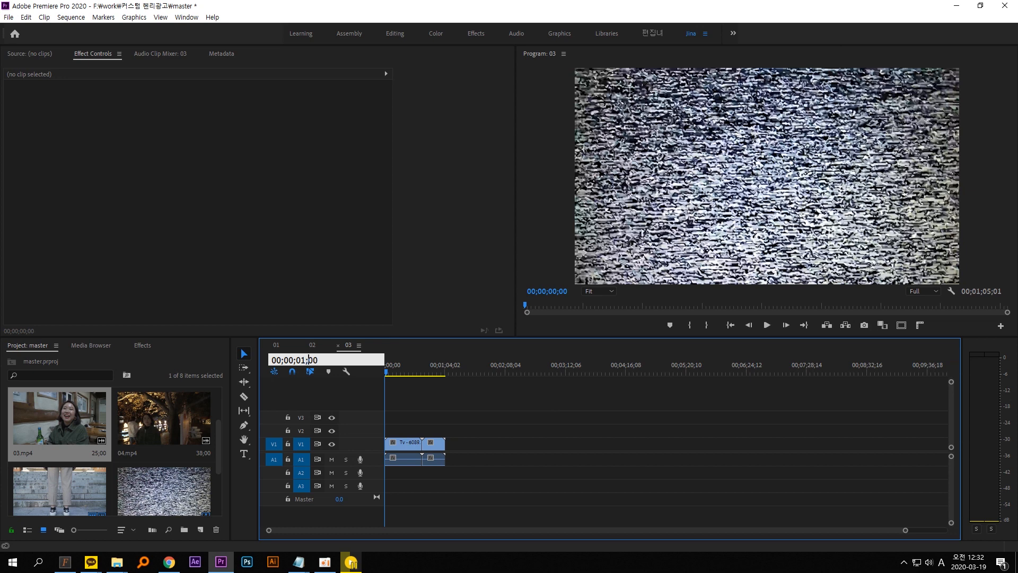
key(Return)
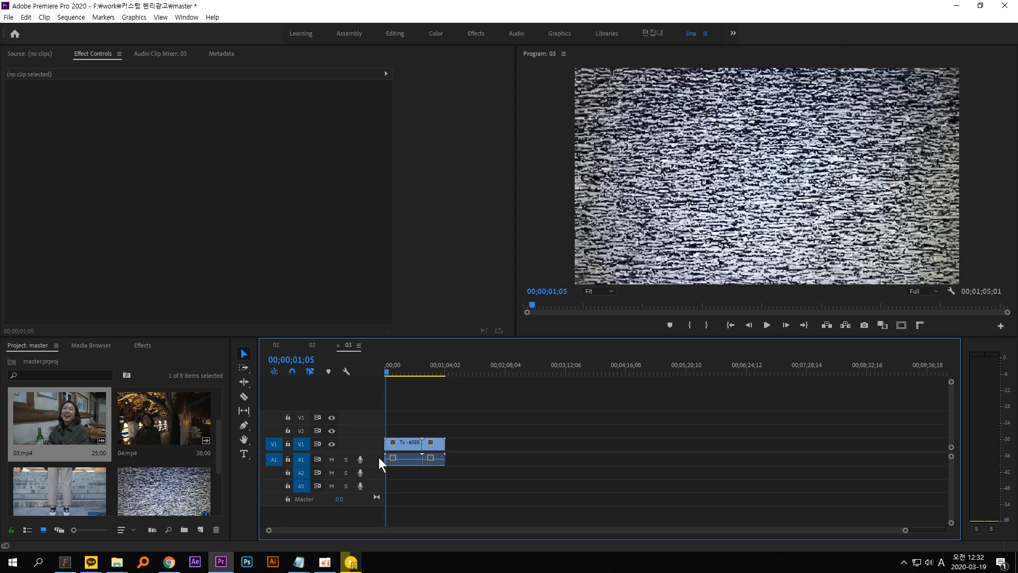
key(equal)
key(equal)
key(equal)
key(equal)
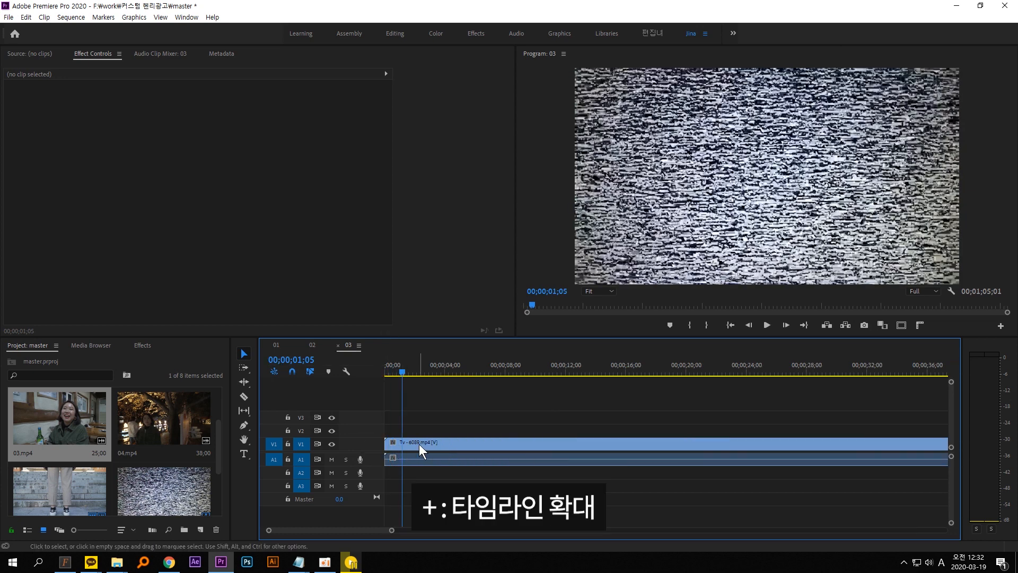
click(419, 444)
click(244, 396)
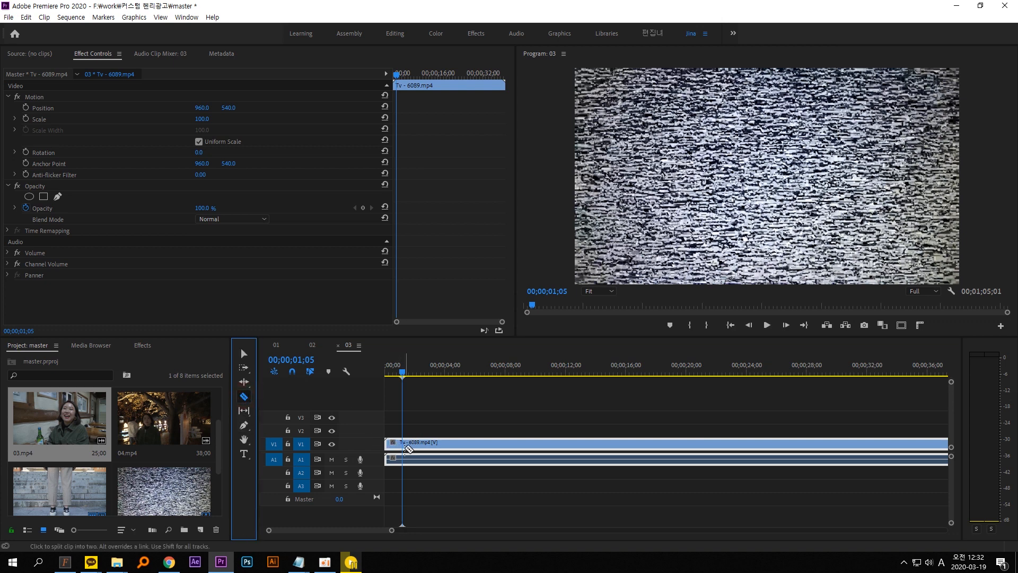
click(406, 445)
Delete the TV noise after the cut in sequence 03 and ripple delete the gap before 03.mp4.
click(245, 353)
key(Delete)
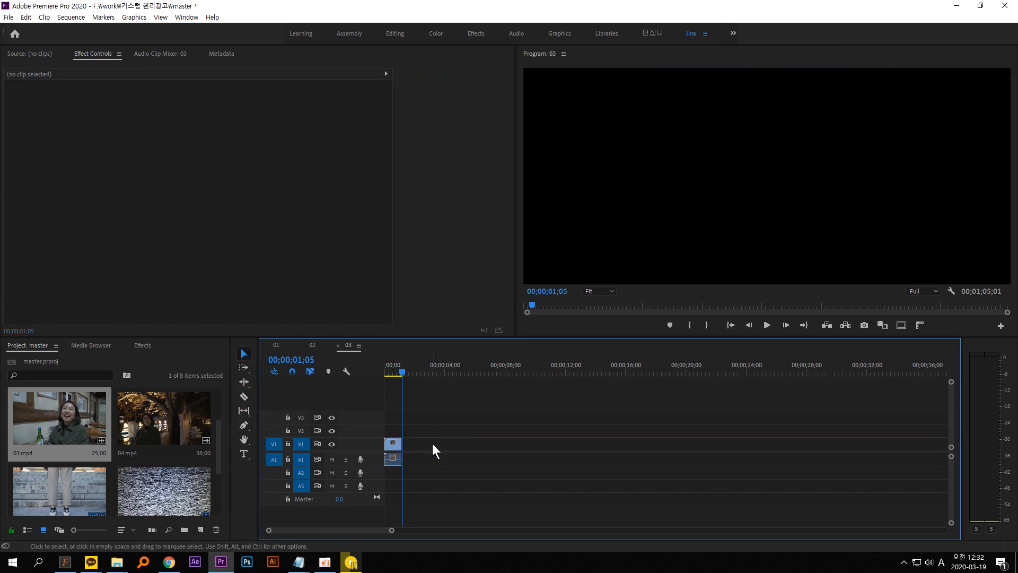
right_click(430, 441)
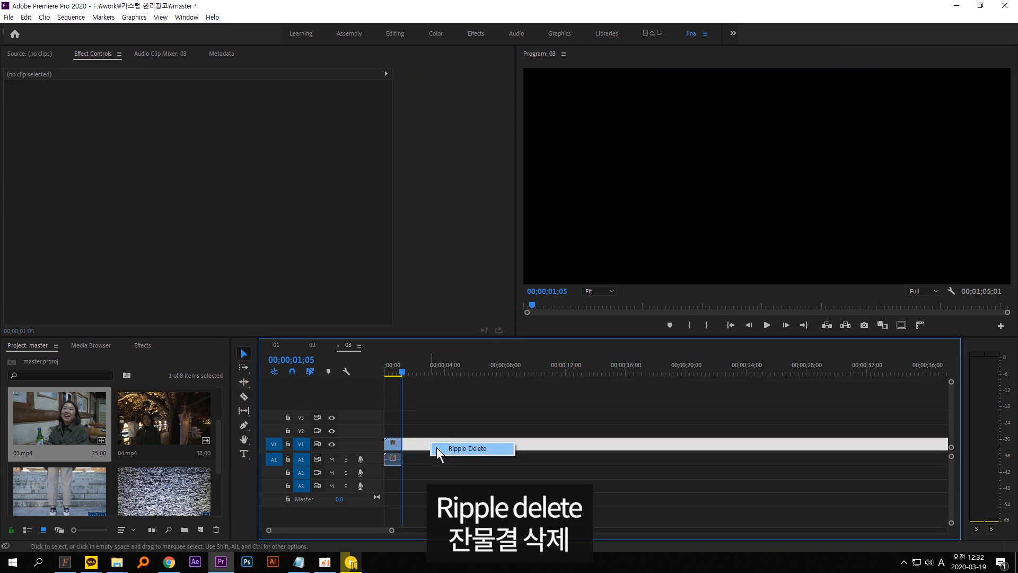
click(436, 447)
Cut 03.mp4 in sequence 03 at 00;00;12;07 and delete the part before the cut.
click(575, 447)
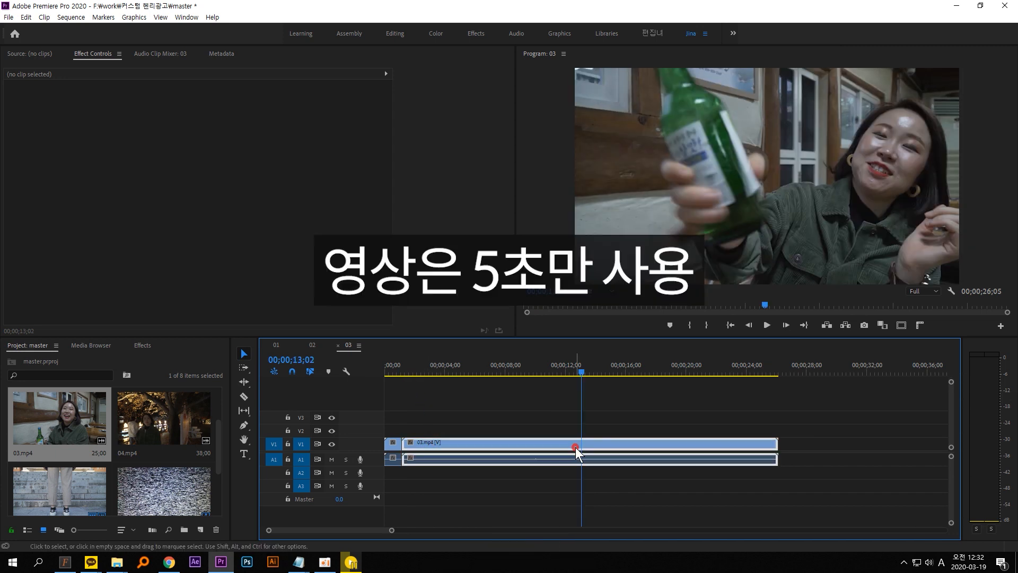
mouse_move(567, 372)
mouse_down()
mouse_move(521, 369)
mouse_move(569, 375)
mouse_up()
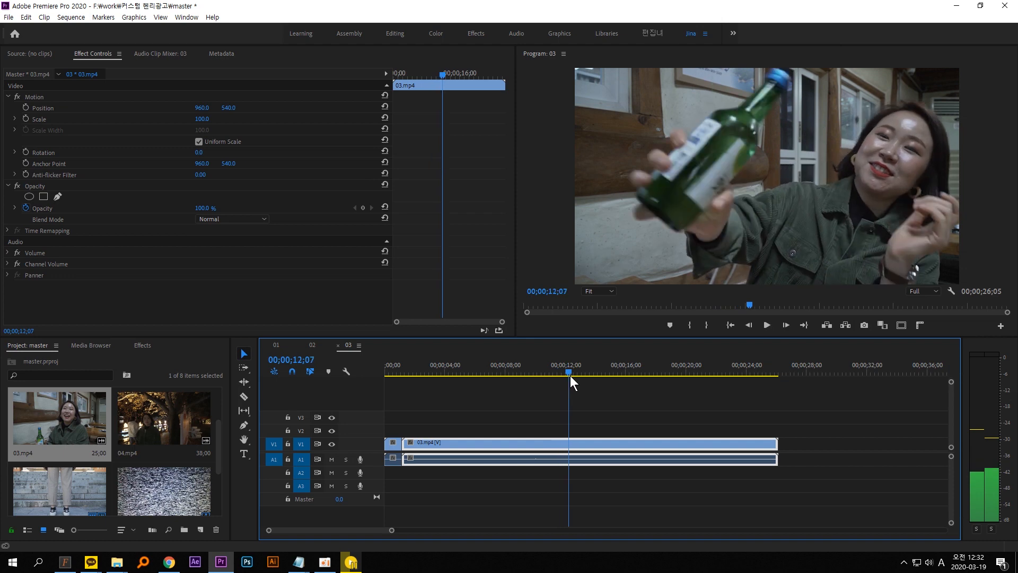
key(c)
click(566, 443)
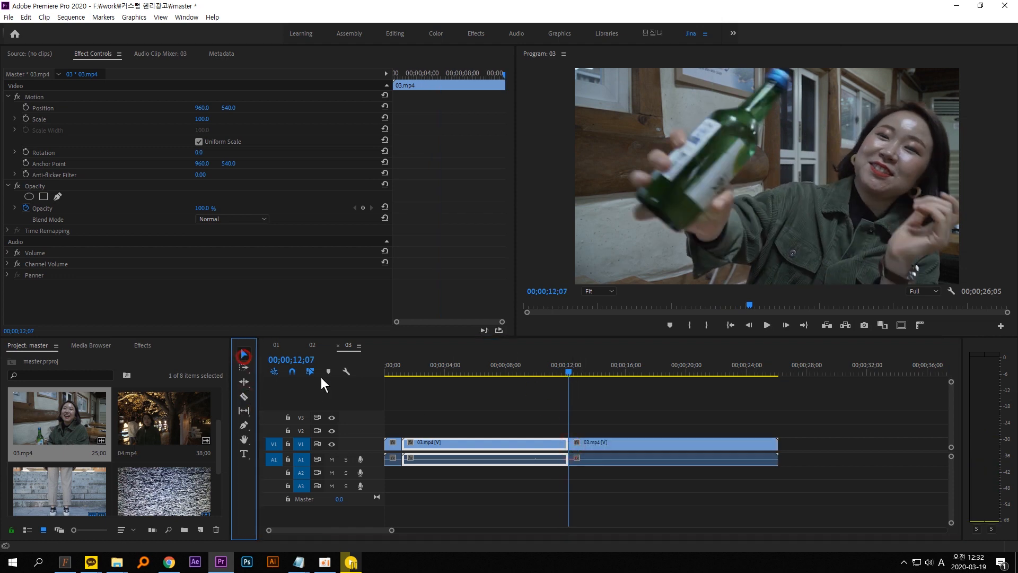
key(v)
key(Delete)
Cut 03.mp4 at 00;00;17;07 and delete the footage after the cut, keeping a five-second clip.
click(305, 360)
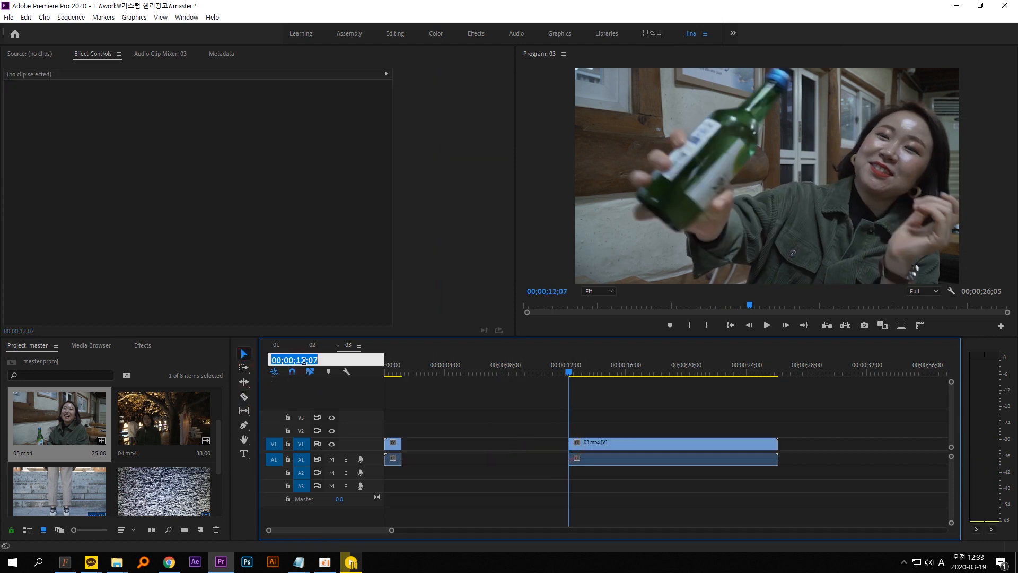
click(306, 361)
text(7)
key(Return)
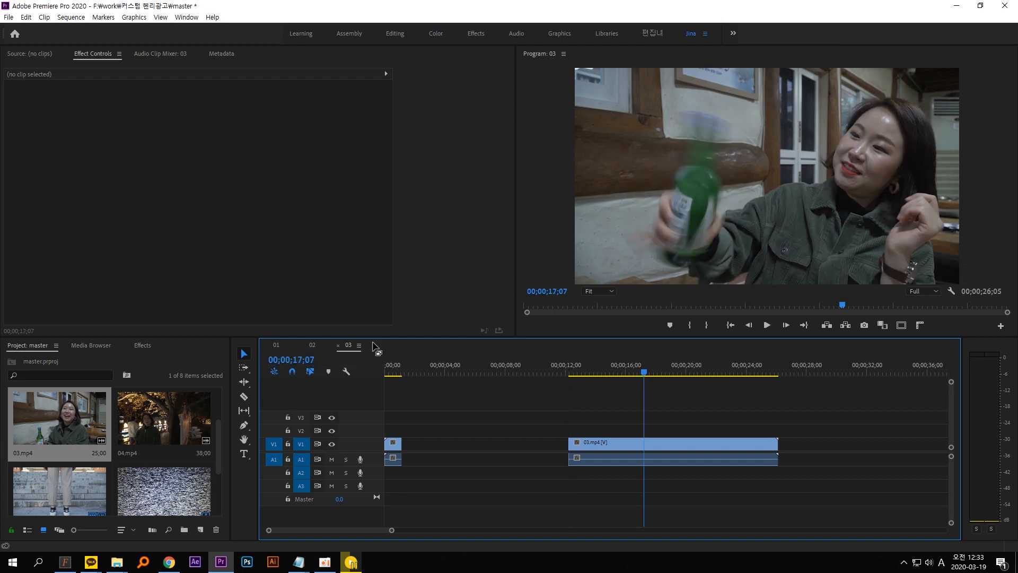
click(657, 444)
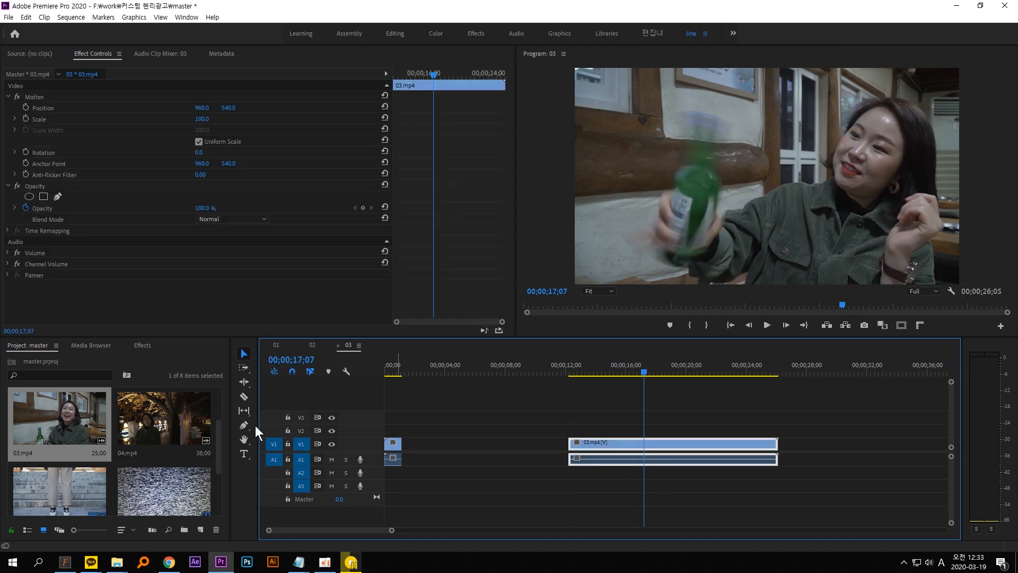
click(244, 396)
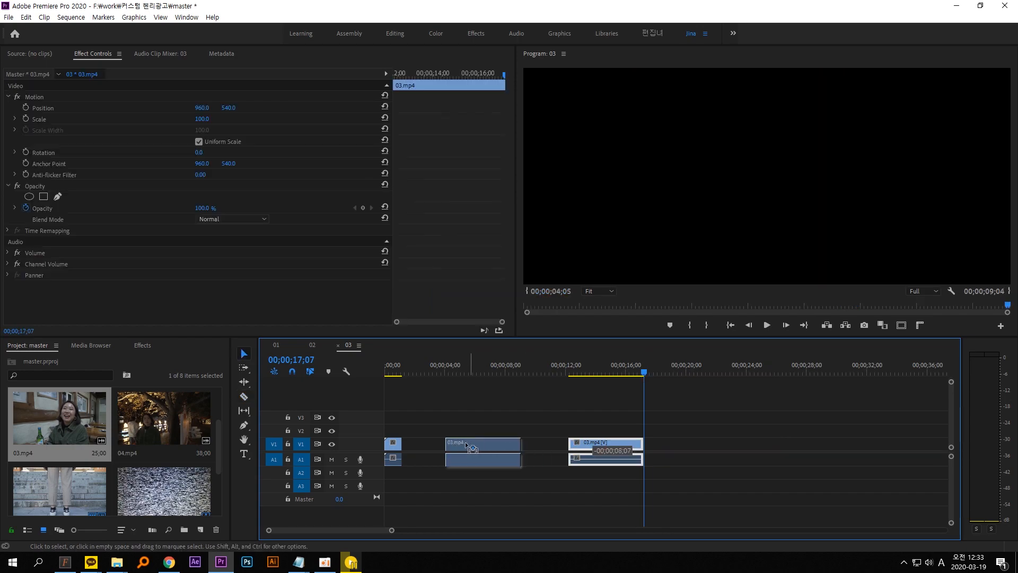
Move the trimmed 03.mp4 directly behind the TV noise and play back sequence 03 from the start.
drag(472, 443, 428, 443)
key(Home)
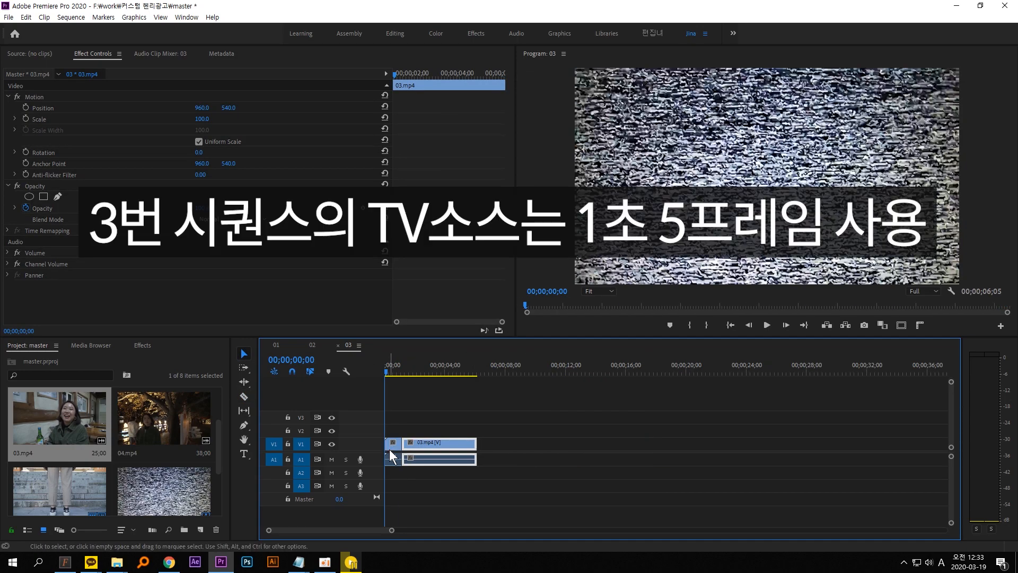
click(391, 448)
key(space)
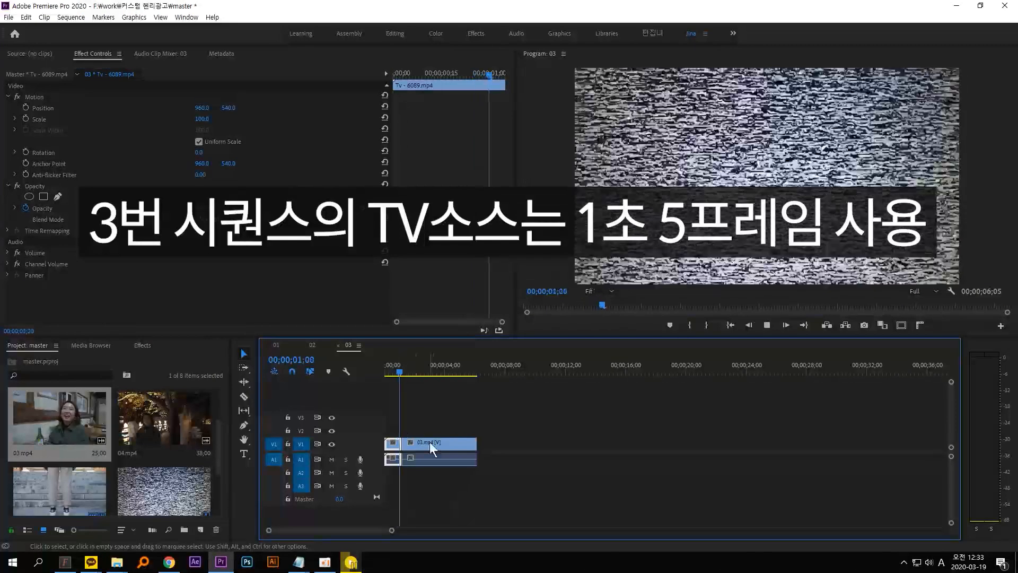
click(431, 443)
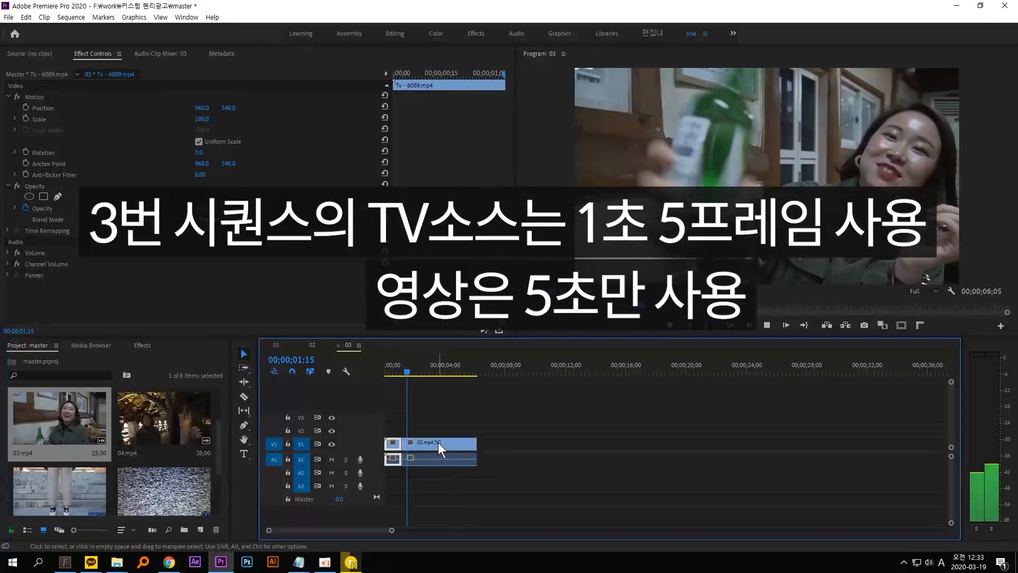
click(474, 415)
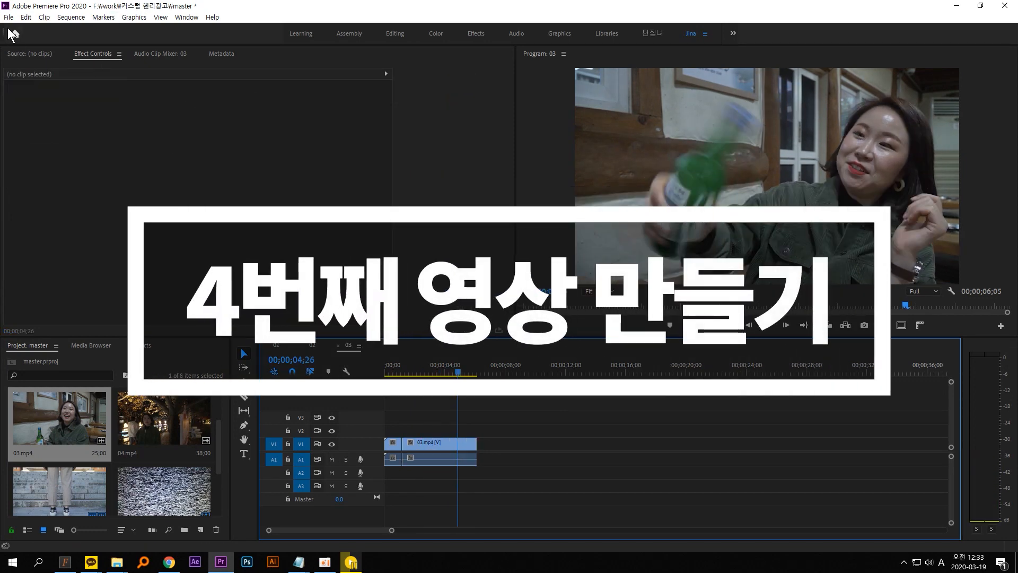
Create a new sequence named 04 with the DSLR 1080p30 preset.
click(8, 17)
mouse_move(22, 29)
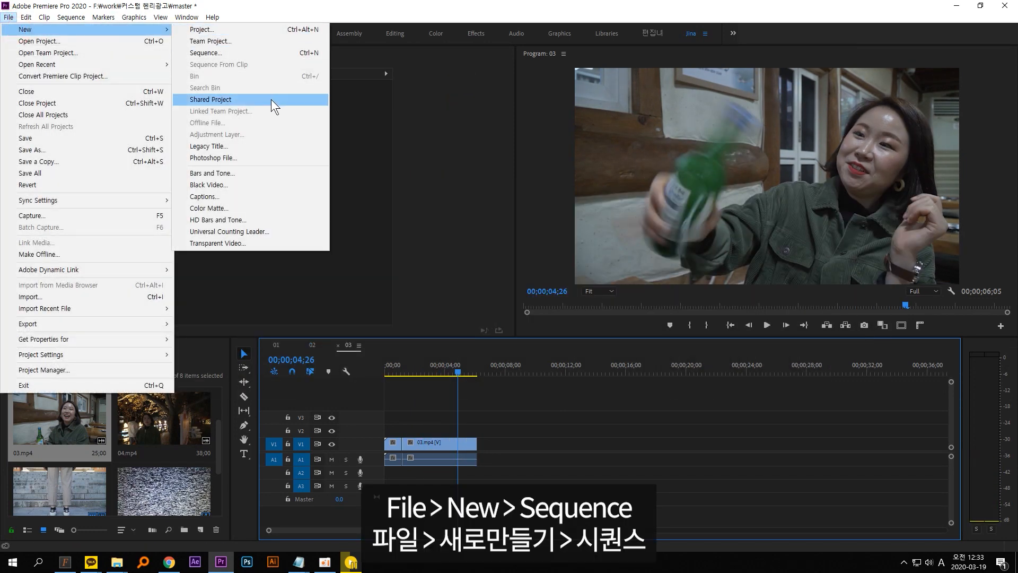
click(262, 55)
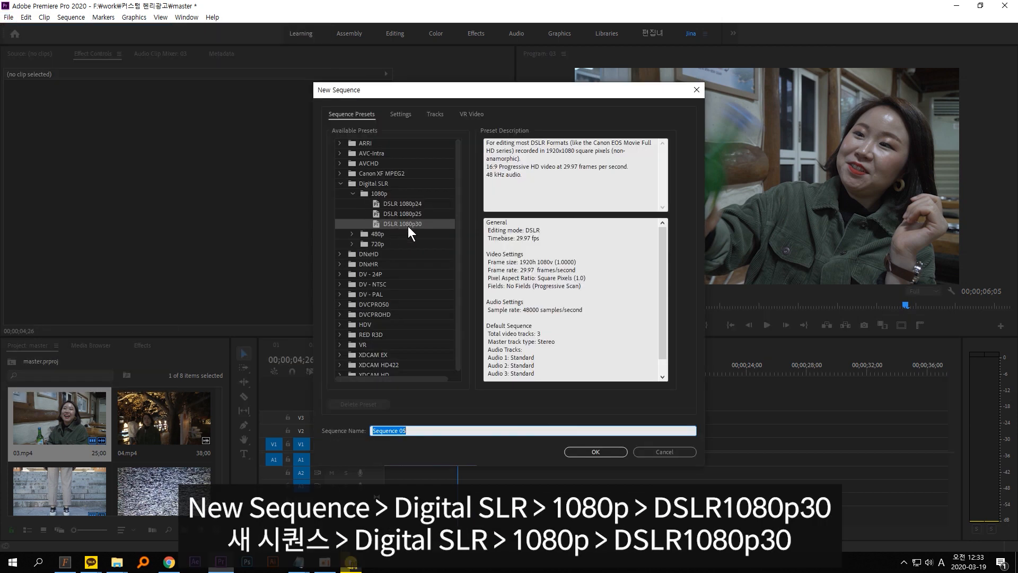
text(04)
key(Return)
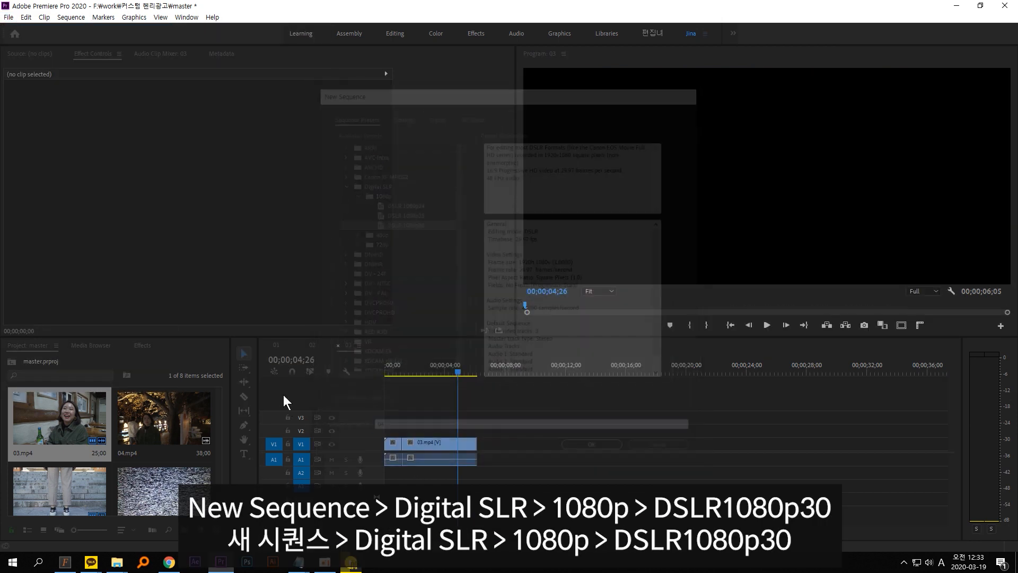
Place Tv - 6089.mp4 at the start of track V1 in sequence 04 and 04.mp4 directly behind it.
drag(51, 411, 371, 445)
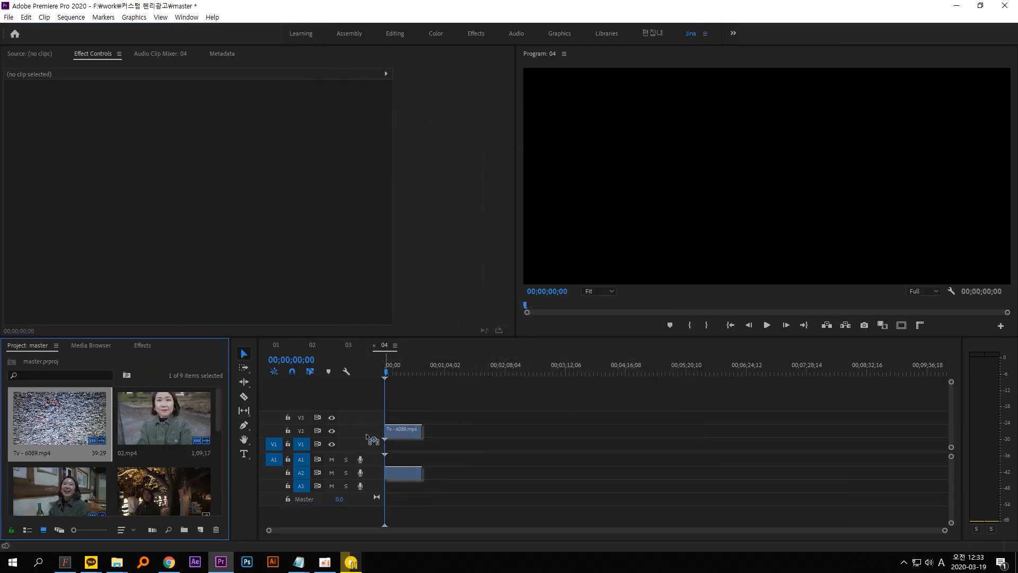
scroll(173, 455, down, 2)
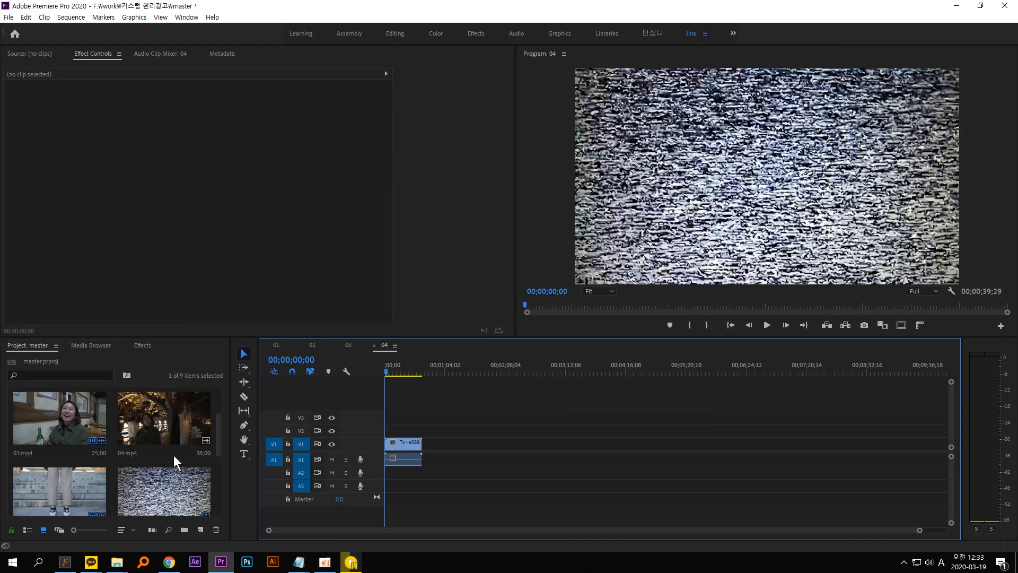
drag(145, 429, 420, 455)
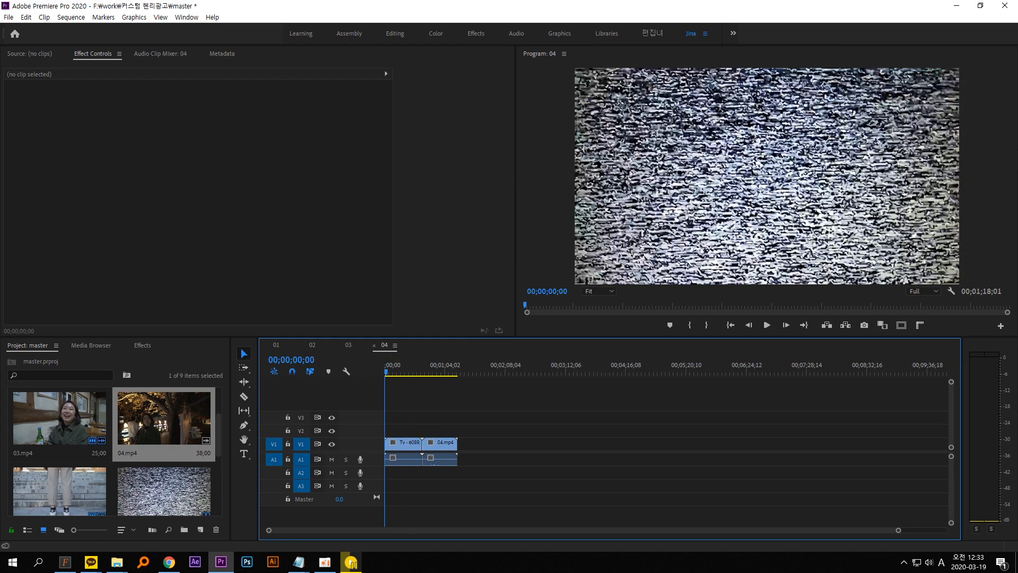
Cut the TV noise clip in sequence 04 at 00;00;01;07.
click(306, 359)
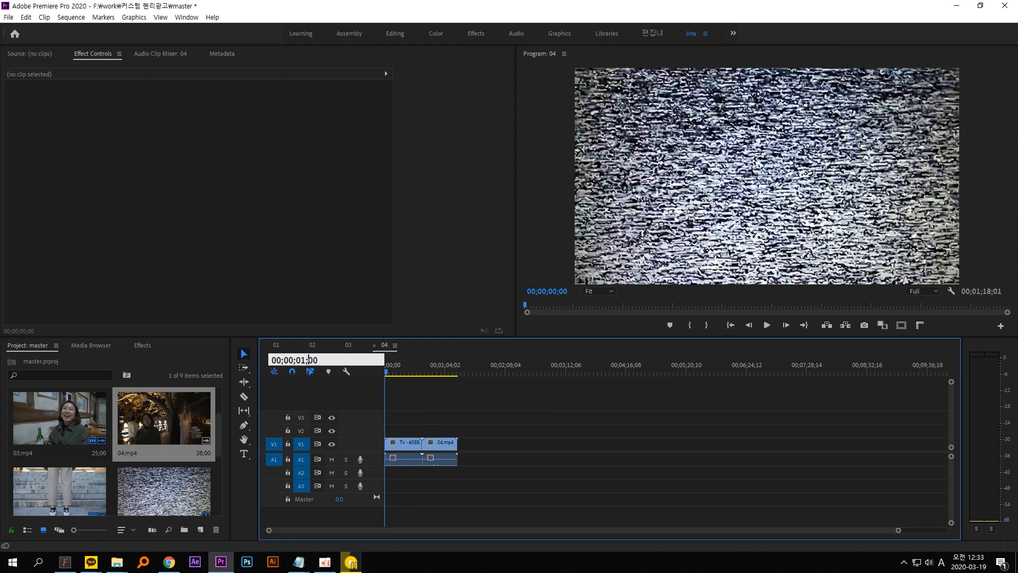
key(Return)
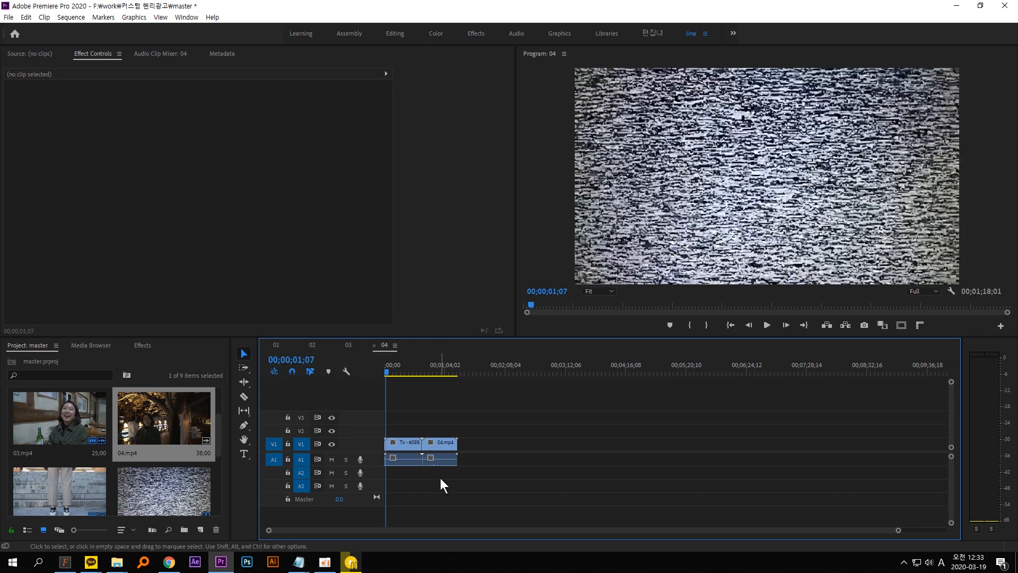
key(equal)
key(equal)
key(equal)
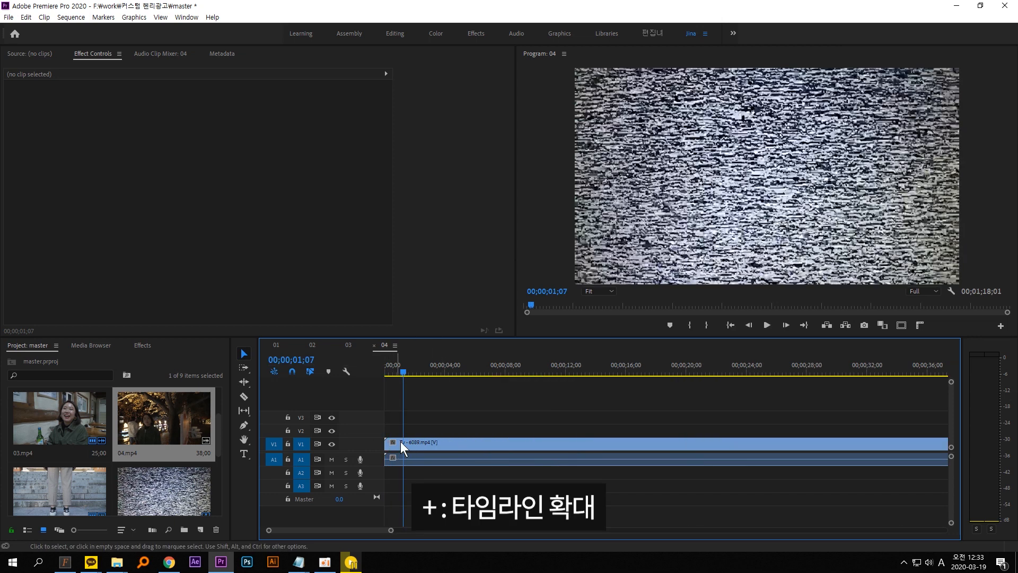
click(244, 396)
key(ctrl+k)
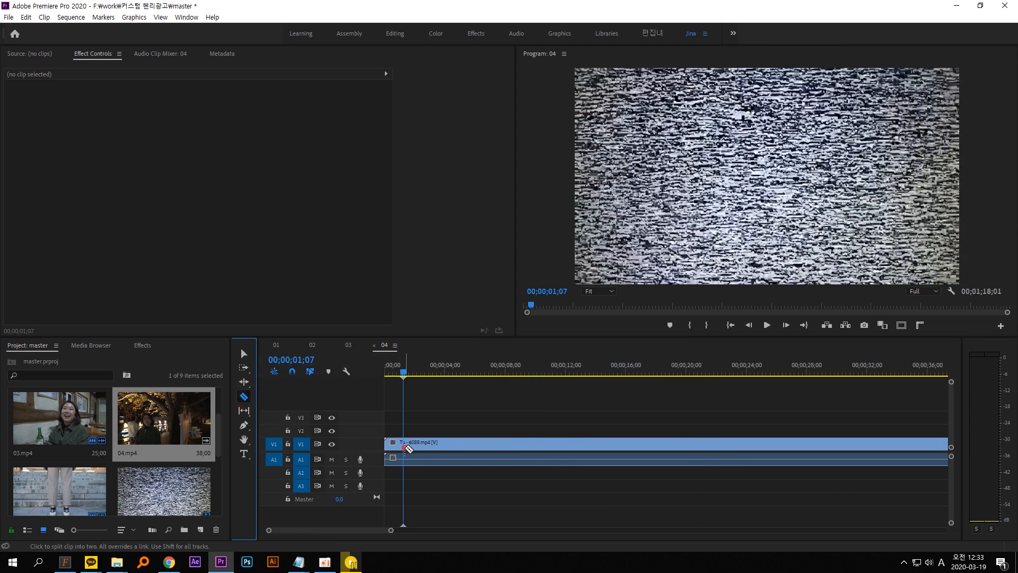
Ripple delete the TV noise after the cut in sequence 04 so 04.mp4 follows the short noise piece.
click(245, 353)
click(444, 443)
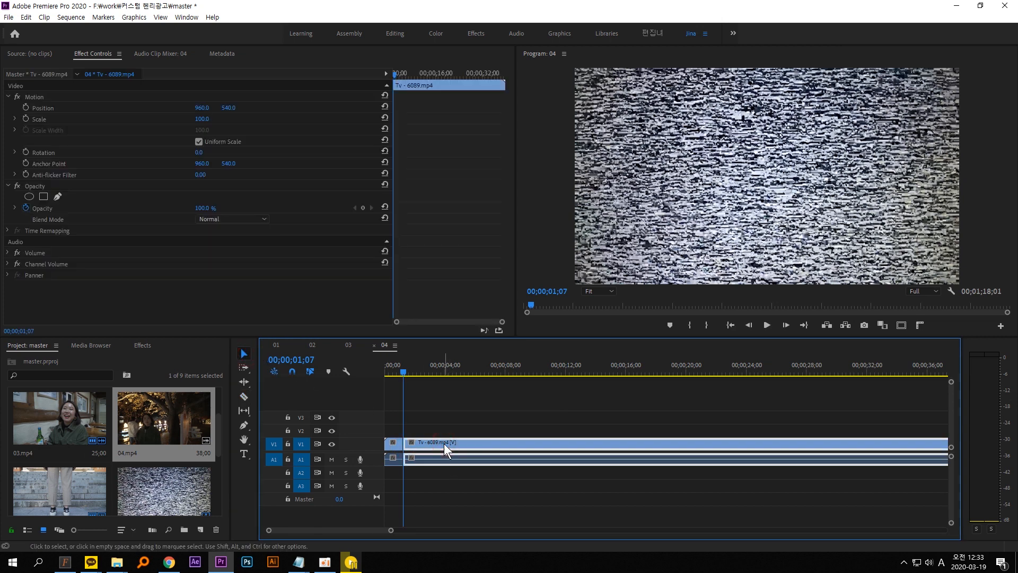
key(shift+Delete)
key(ctrl+z)
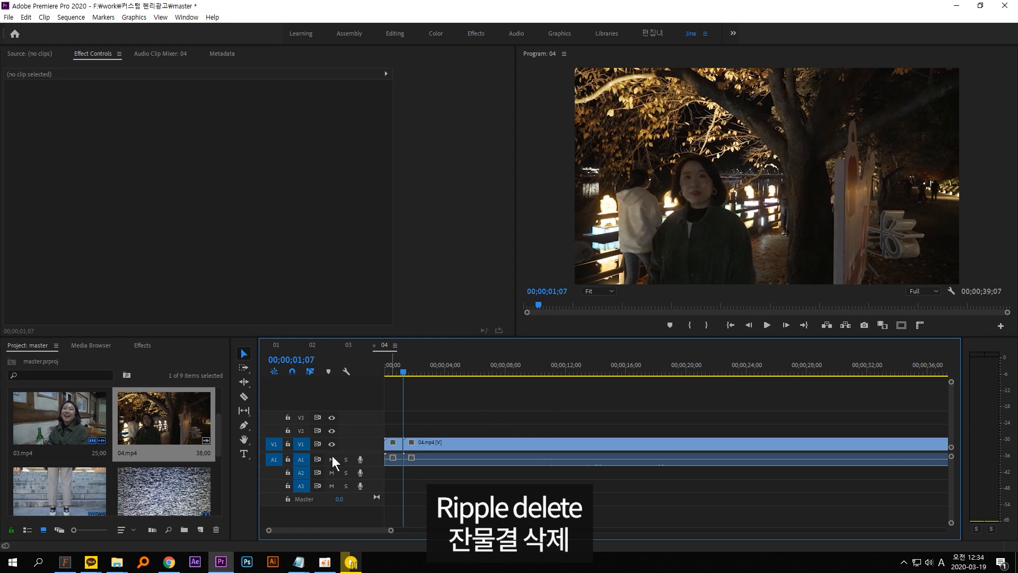
Cut 04.mp4 in sequence 04 at 00;00;14;23 and delete the part before the cut.
key(minus)
click(450, 369)
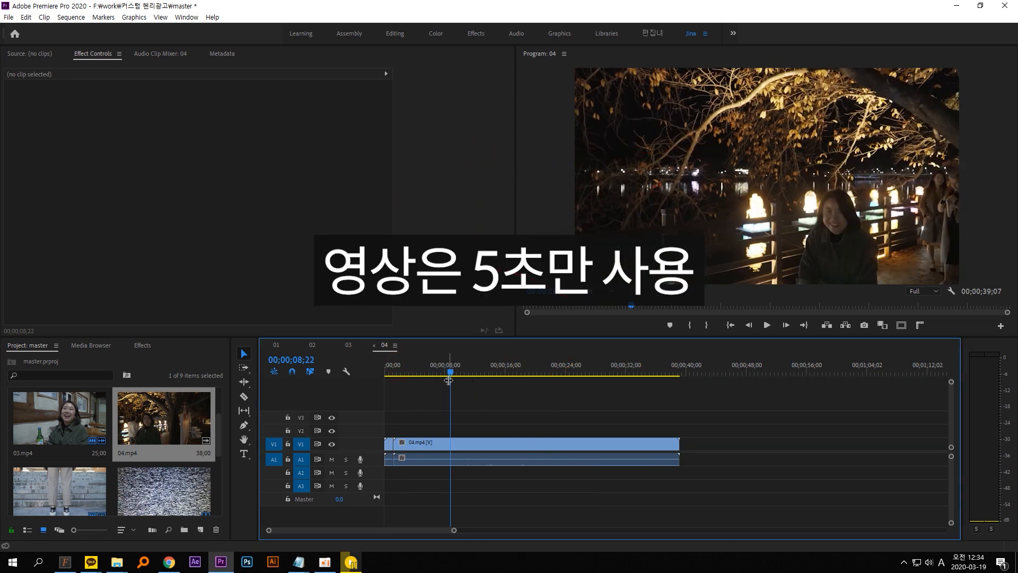
click(484, 372)
drag(485, 372, 498, 374)
key(c)
click(495, 443)
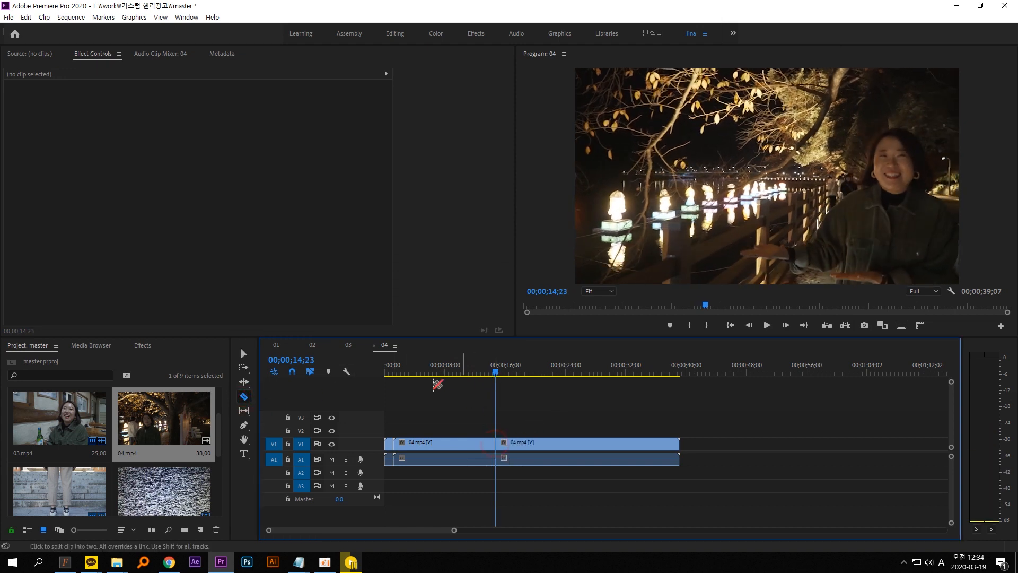
click(244, 353)
click(466, 450)
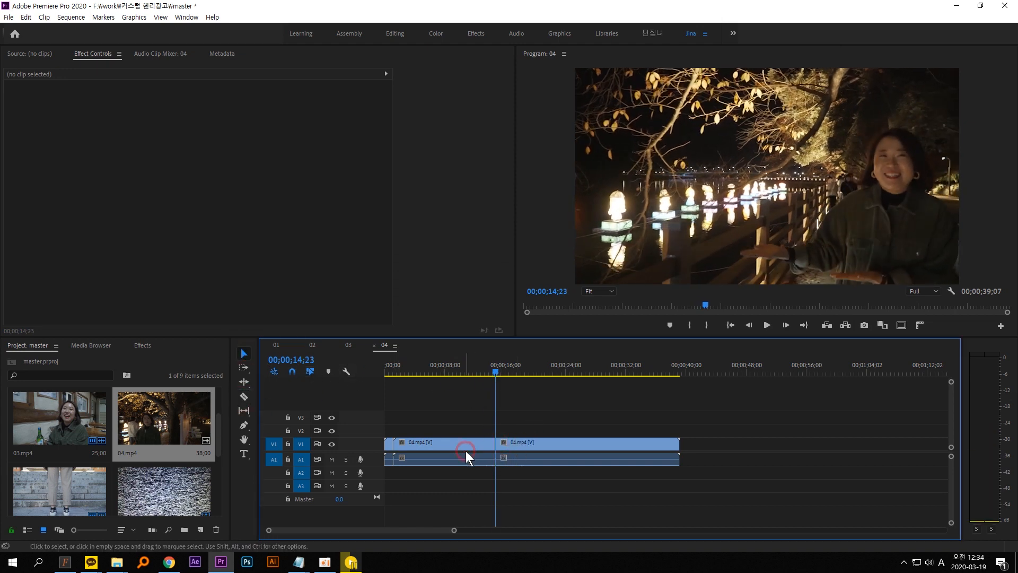
key(Delete)
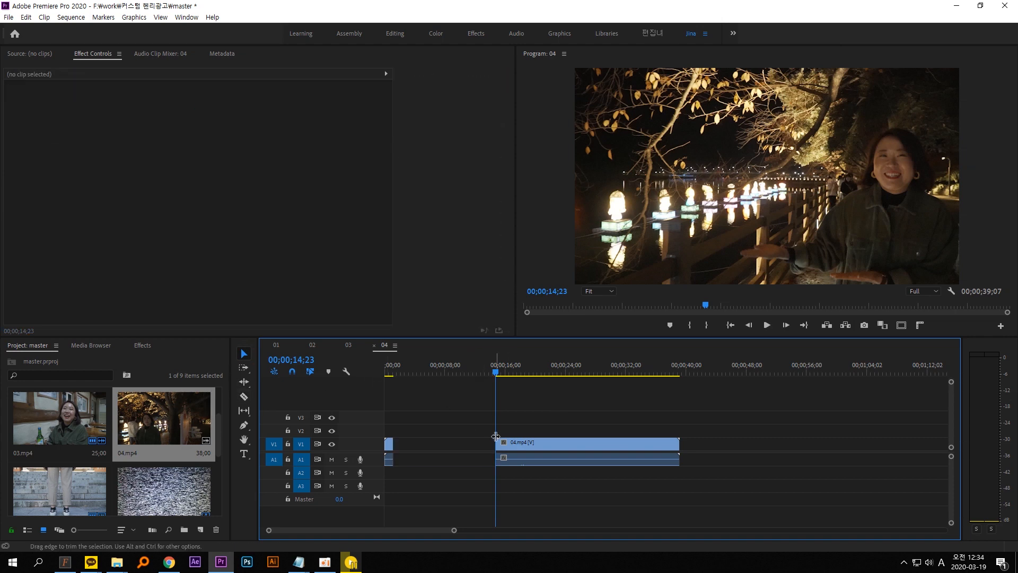
Cut 04.mp4 at 00;00;19;23 and delete the footage after the cut, keeping a five-second clip.
click(307, 359)
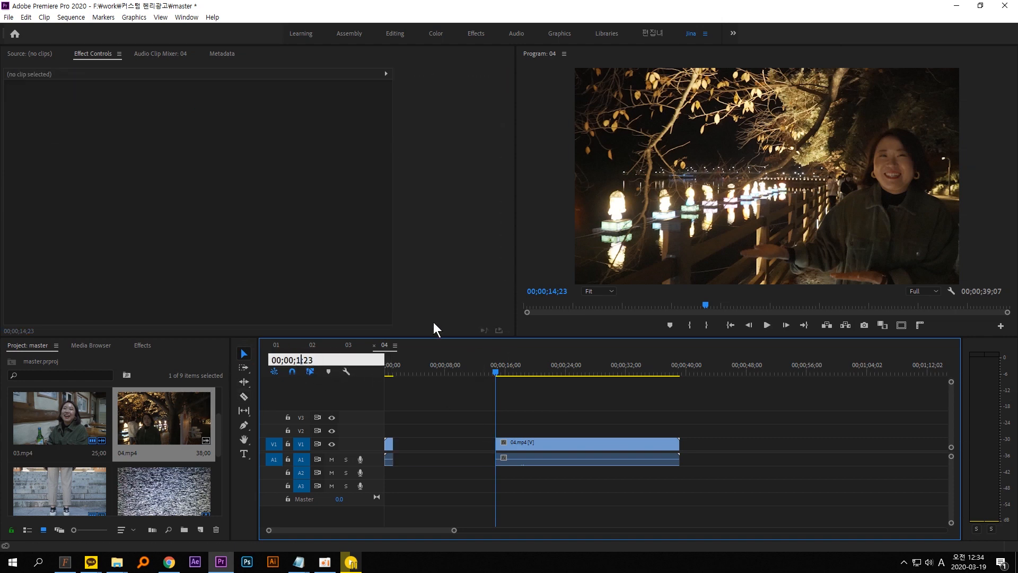
click(583, 444)
click(244, 396)
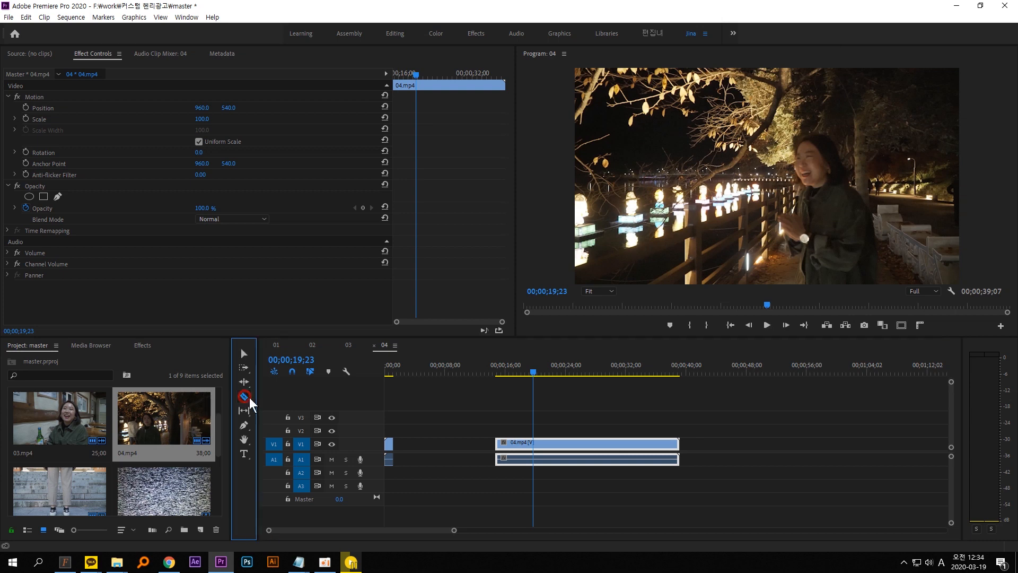
click(532, 452)
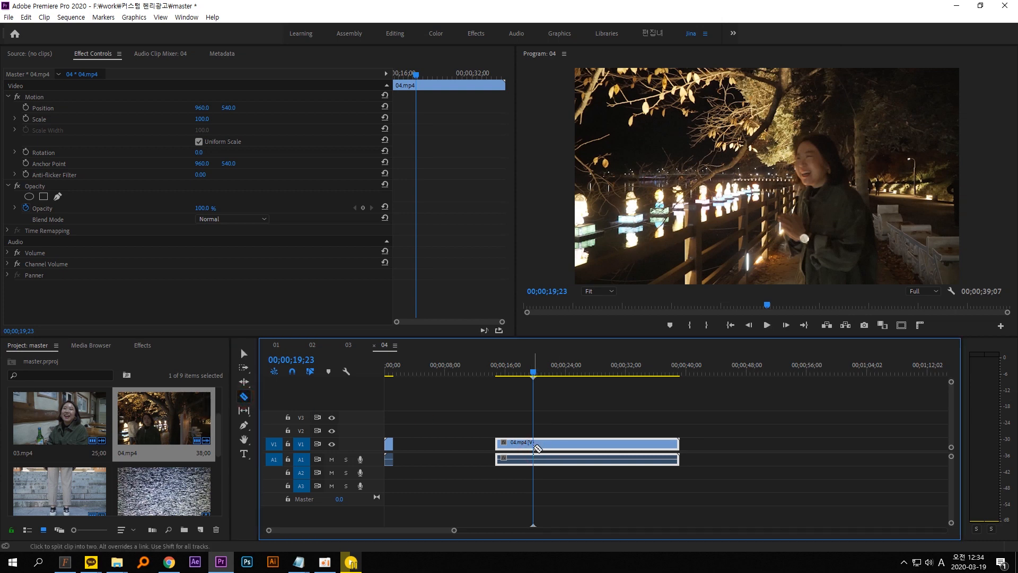
click(534, 447)
key(v)
click(560, 444)
key(Delete)
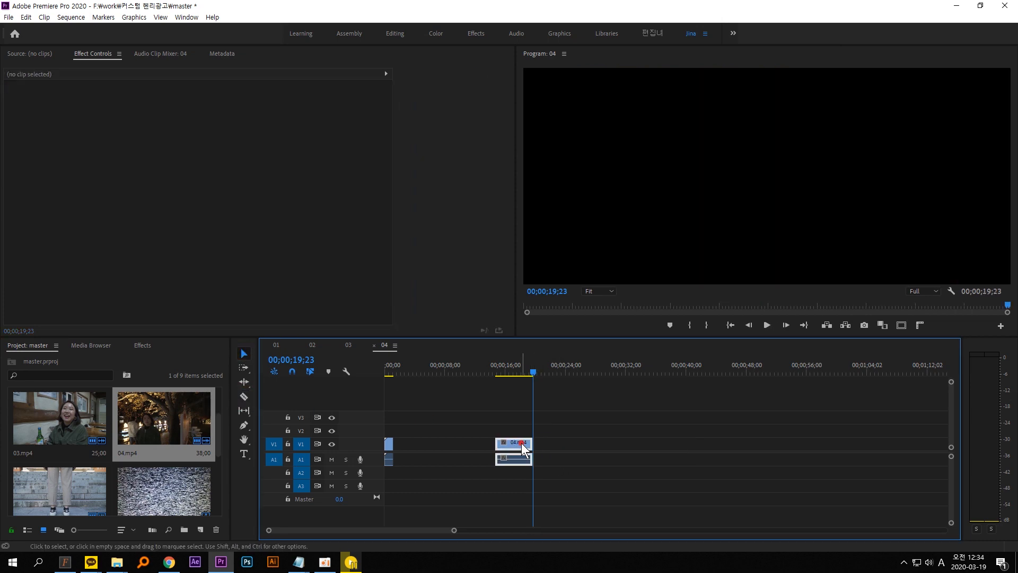
Move the trimmed 04.mp4 directly behind the TV noise and play back sequence 04 from the start.
drag(522, 443, 419, 443)
drag(394, 367, 383, 366)
key(=)
key(=)
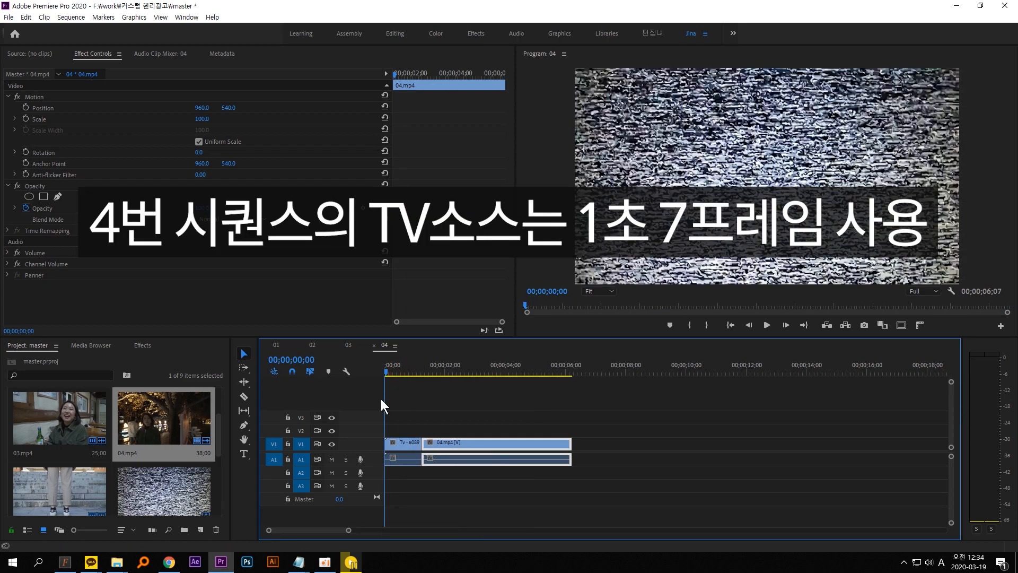
click(409, 444)
key(space)
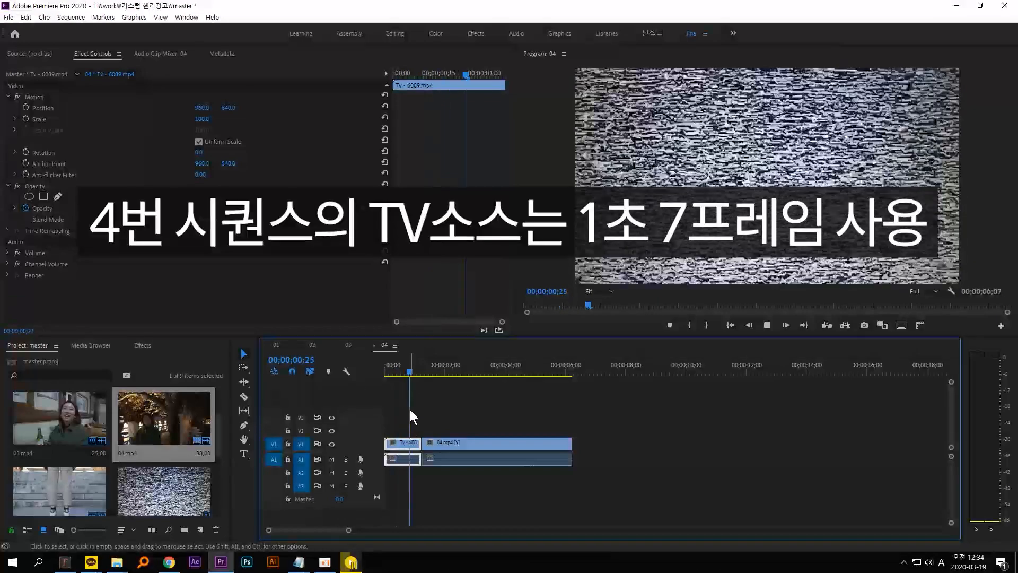
drag(422, 370, 426, 371)
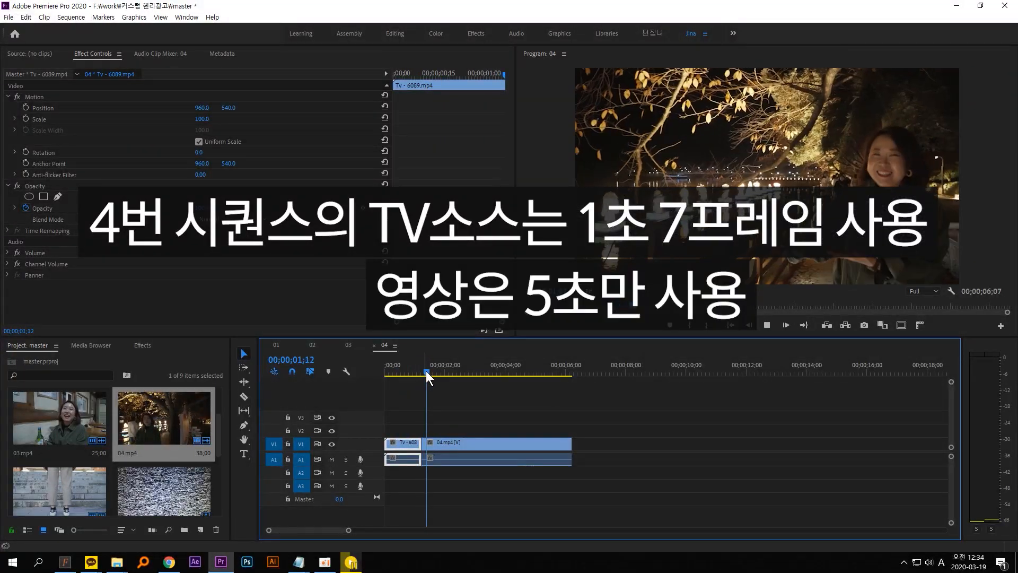
key(space)
Switch to sequence 01 and create a new adjustment layer with the default settings.
click(277, 345)
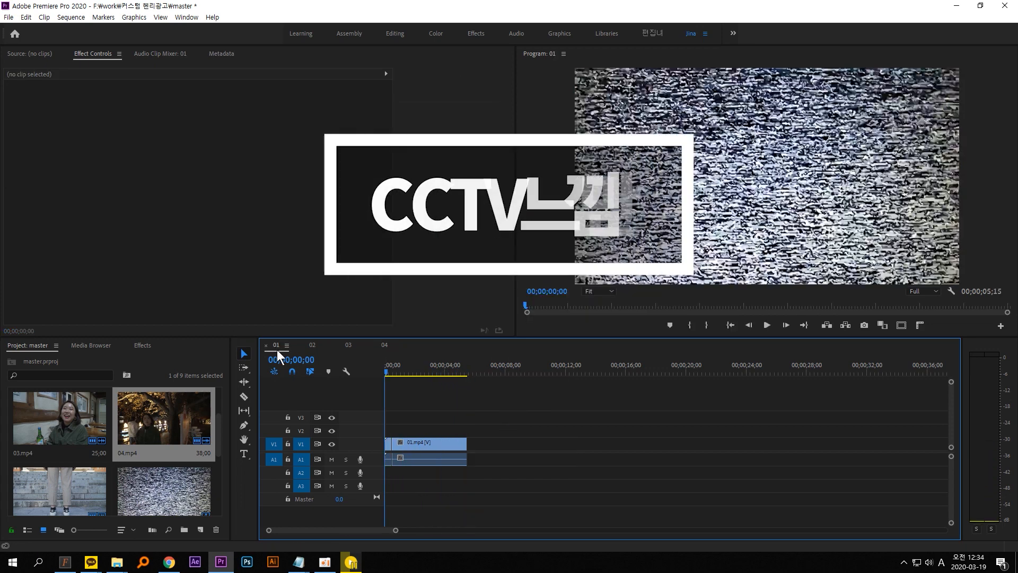
click(305, 346)
click(277, 345)
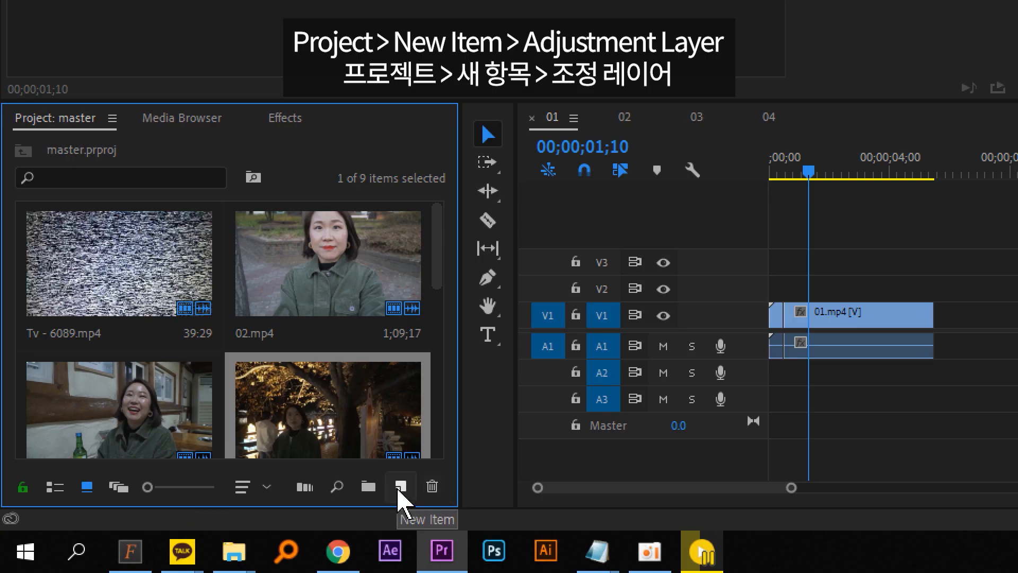
click(400, 487)
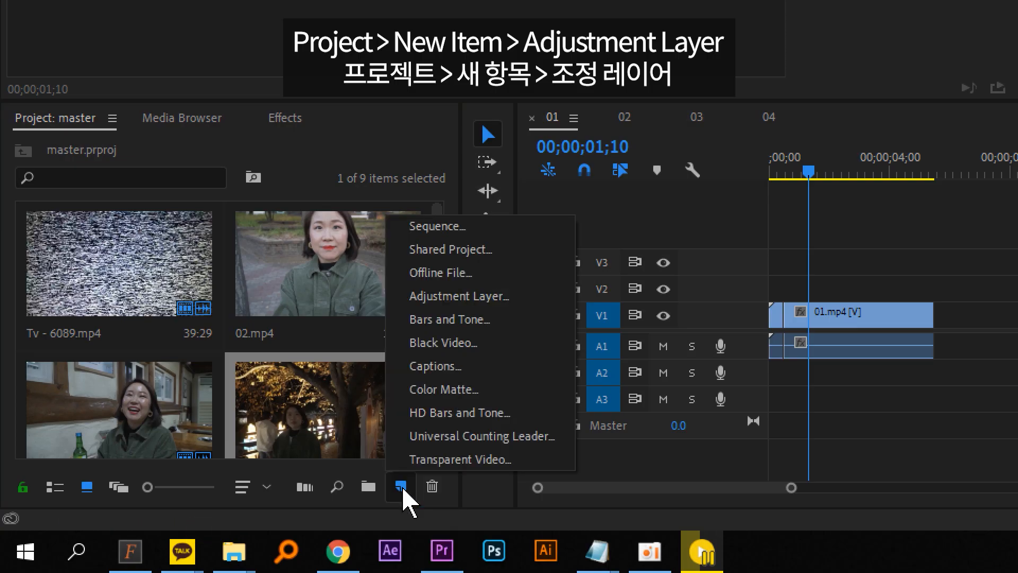
click(513, 302)
key(Return)
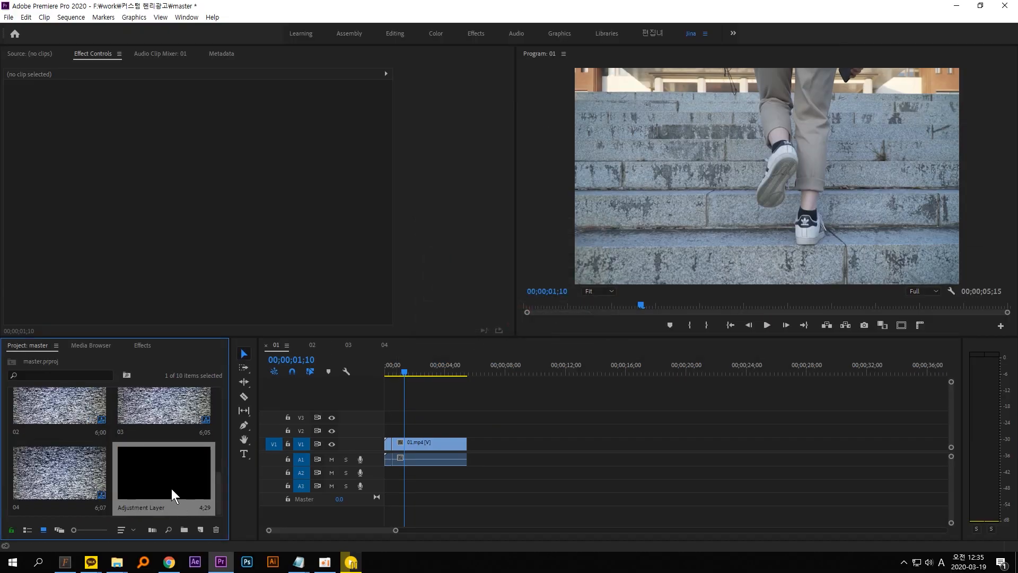
Place the adjustment layer on V2 at the start of sequence 01 and extend it to the end of 01.mp4.
drag(173, 488, 386, 435)
key(equal)
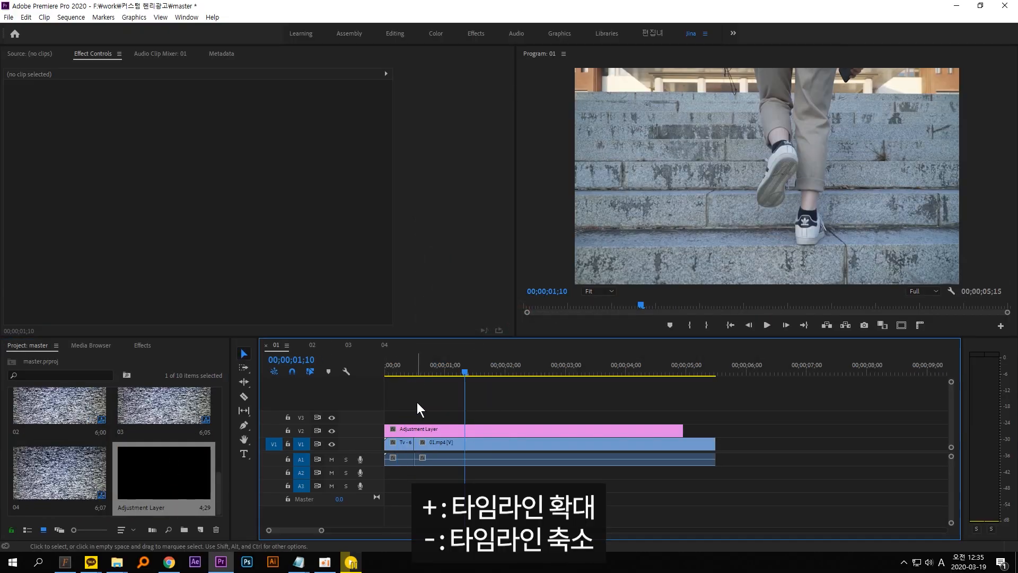
key(equal)
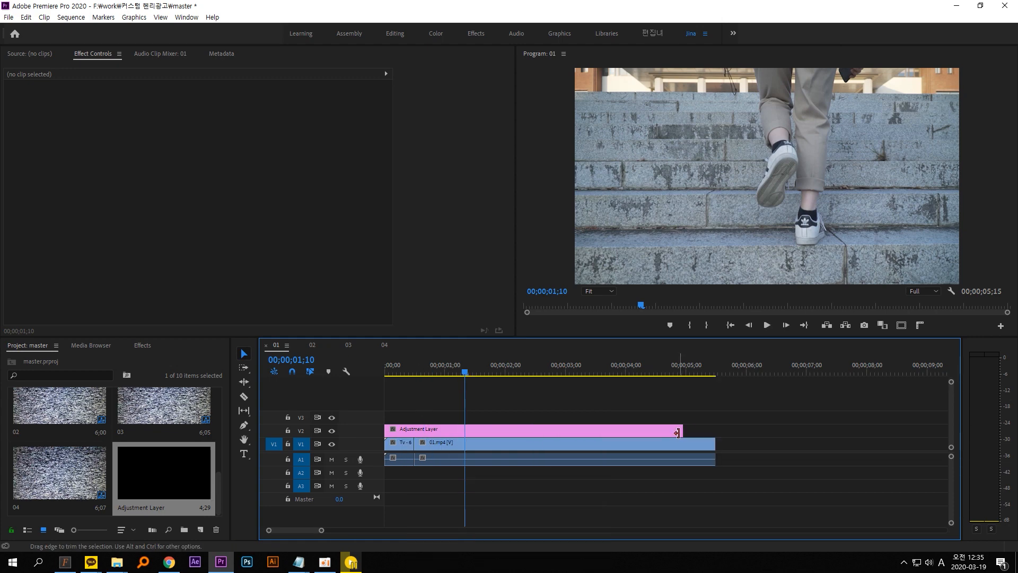
drag(677, 432, 713, 431)
Find the Venetian Blinds video effect, not the transition, and apply it to the adjustment layer.
click(142, 347)
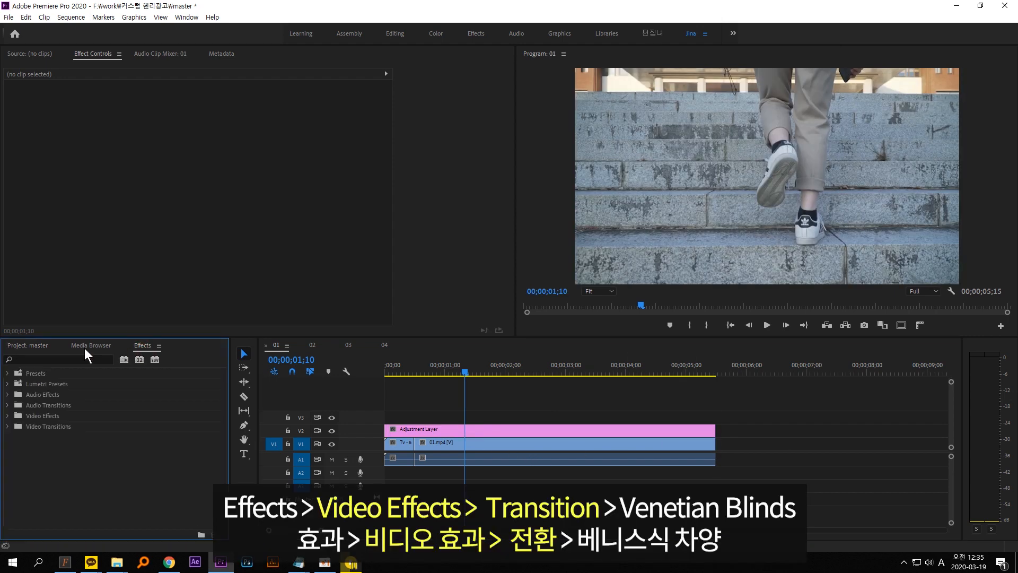
click(42, 358)
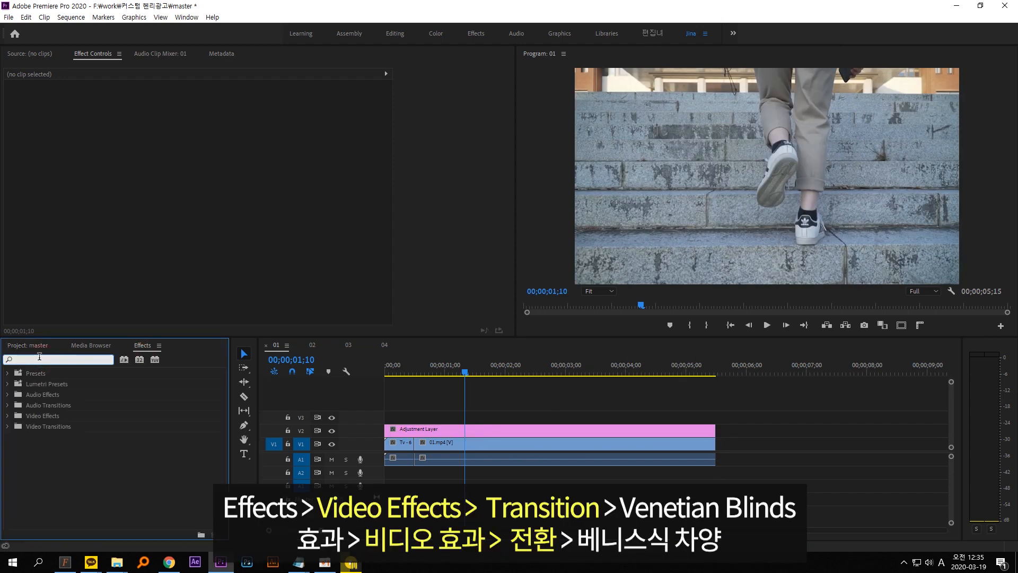
text(vene)
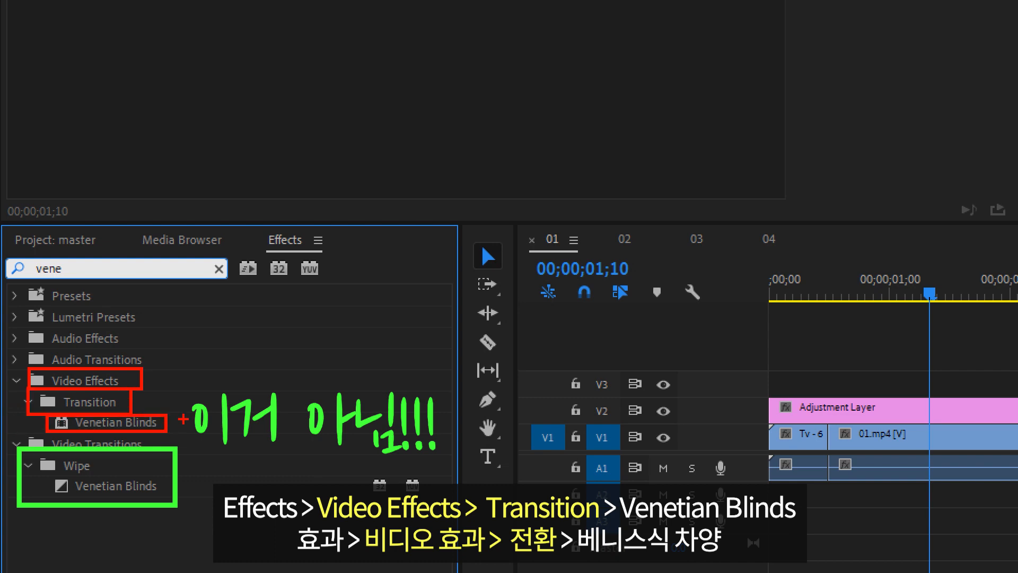
click(132, 422)
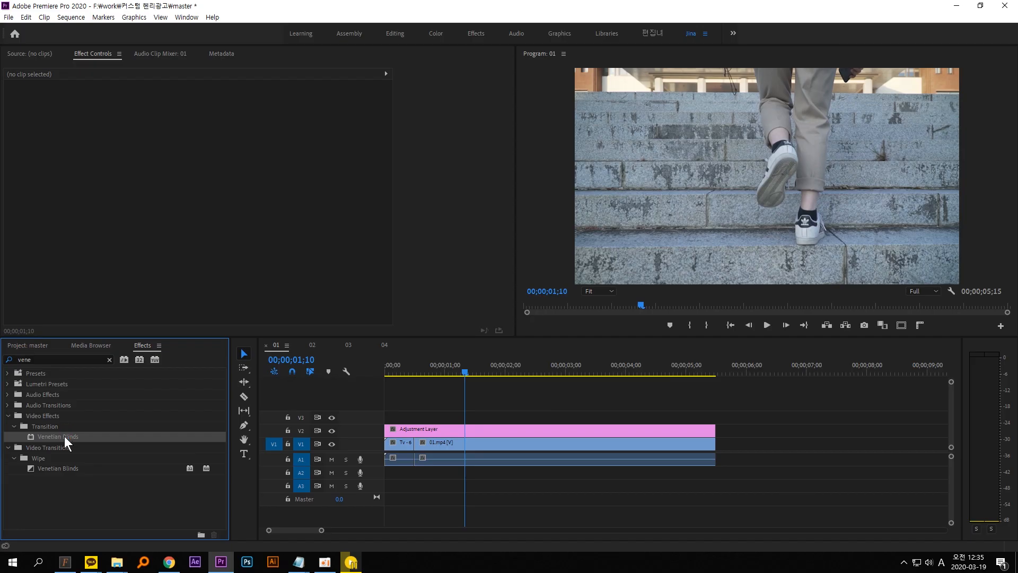
drag(65, 436, 435, 430)
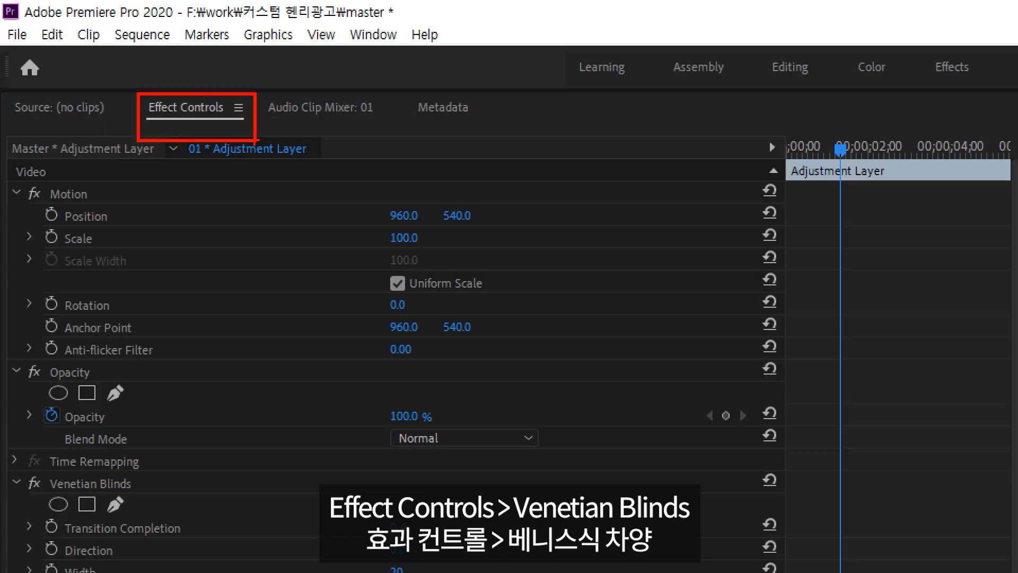
Set the Venetian Blinds direction to 90° and transition completion to 4%, checking the lines in an enlarged program view.
click(103, 483)
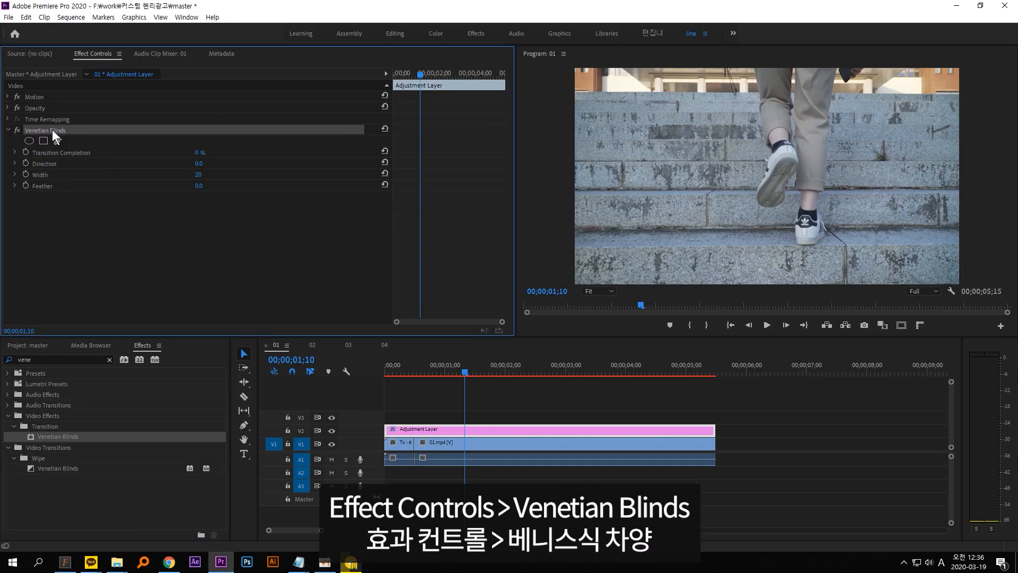
mouse_move(199, 152)
mouse_down()
mouse_move(217, 152)
mouse_move(207, 152)
mouse_up()
click(48, 164)
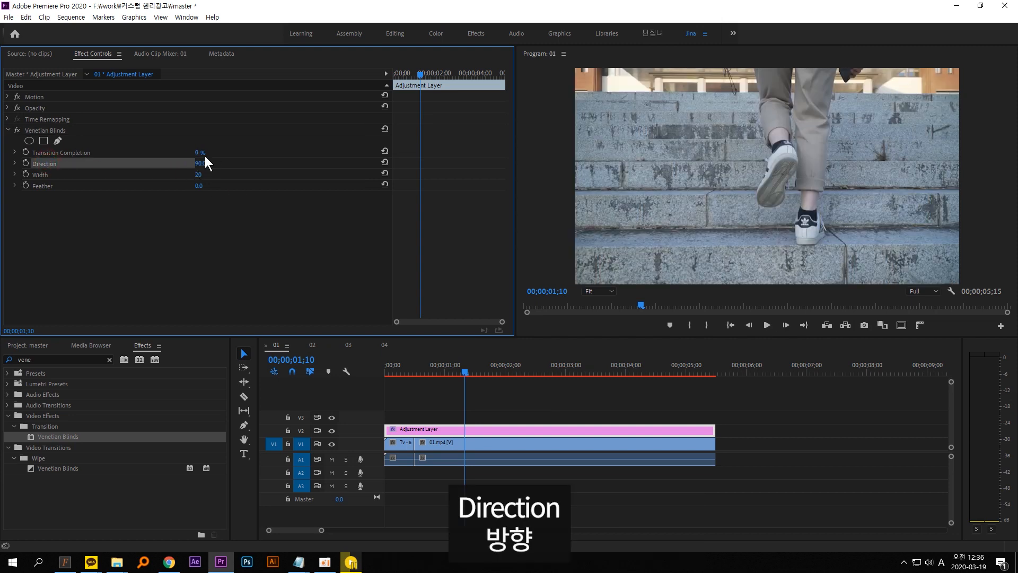
click(181, 152)
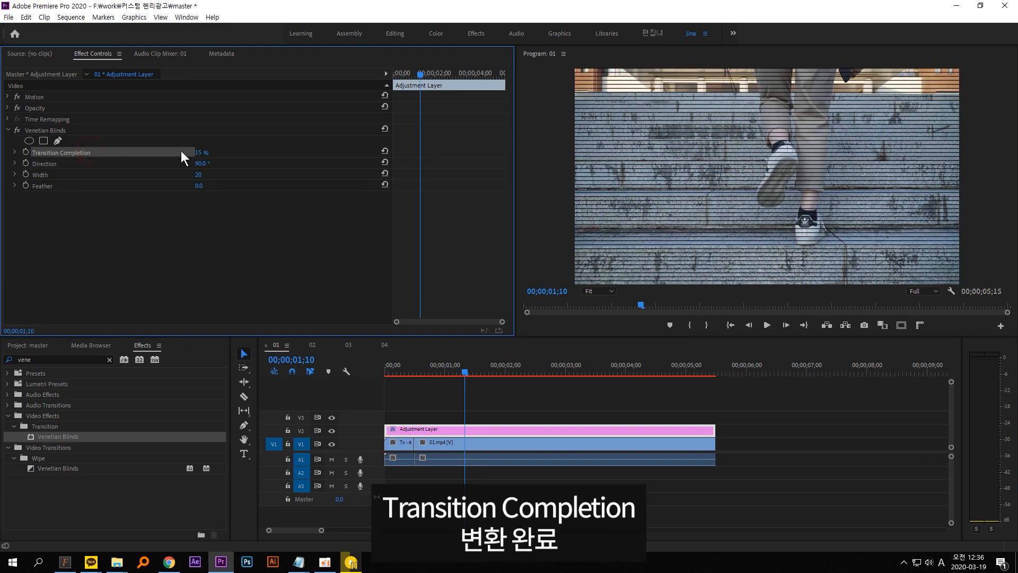
drag(200, 155, 193, 155)
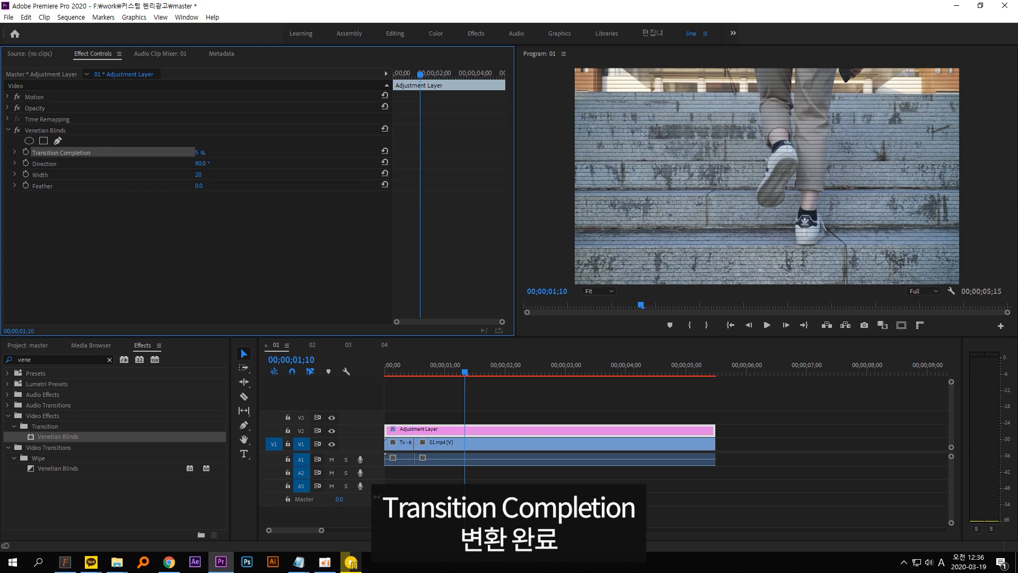
key(grave)
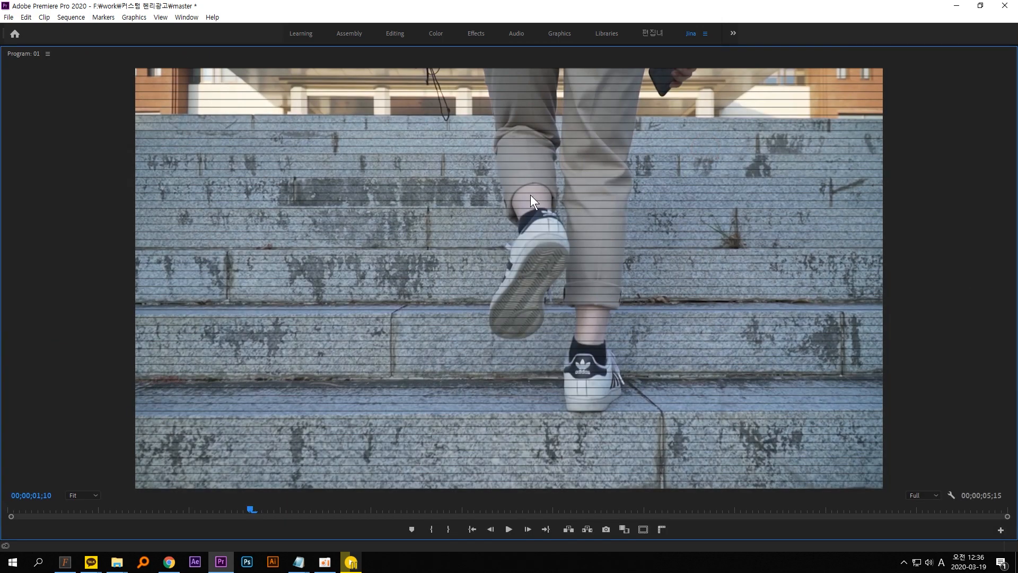
key(grave)
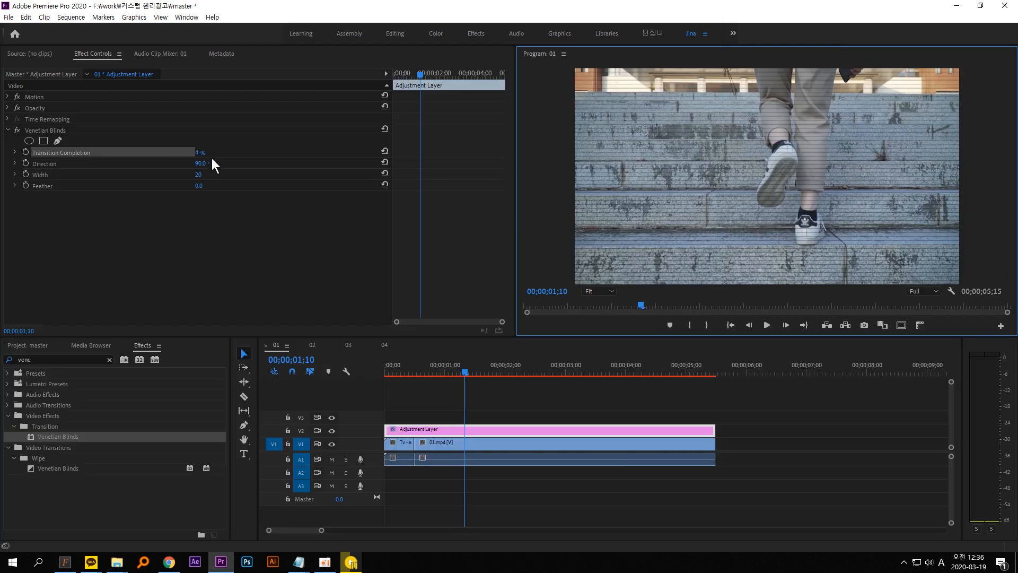
Set the Venetian Blinds width to 10 and move the playhead to 00;00;01;06.
mouse_move(198, 175)
mouse_down()
mouse_move(389, 175)
mouse_move(192, 175)
mouse_up()
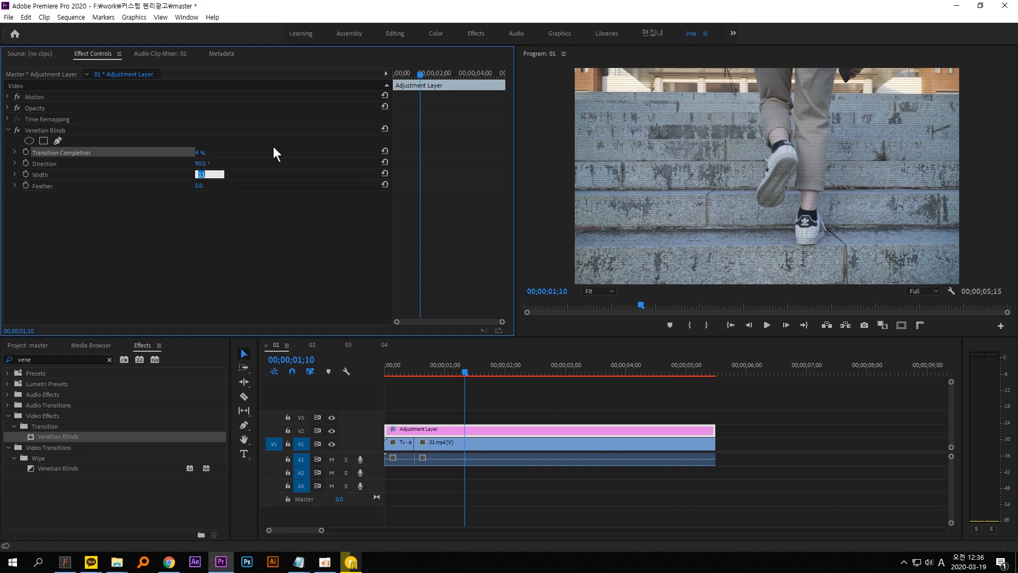
text(10)
key(Return)
click(453, 372)
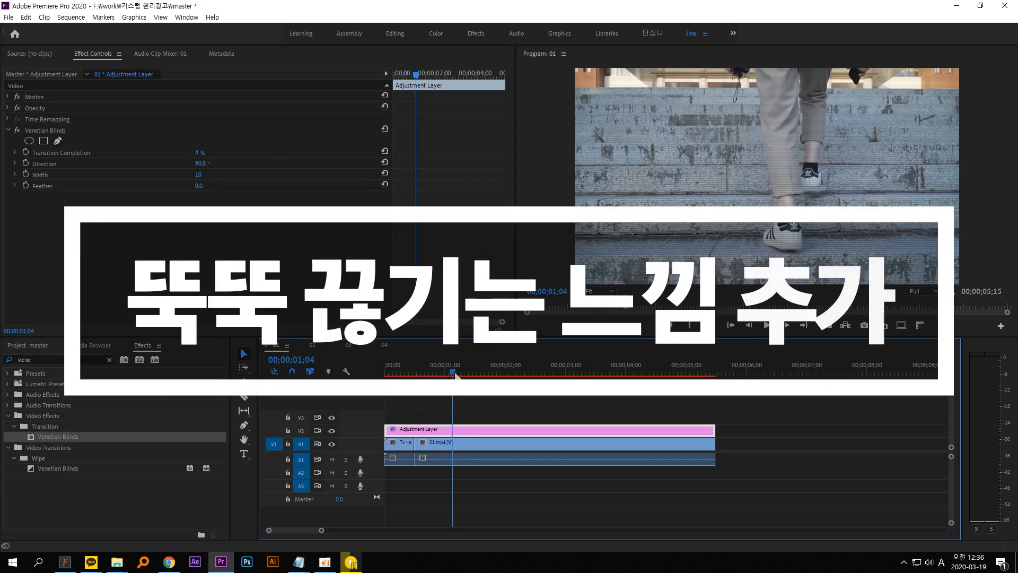
mouse_move(455, 373)
mouse_down()
mouse_move(557, 376)
mouse_move(457, 376)
mouse_up()
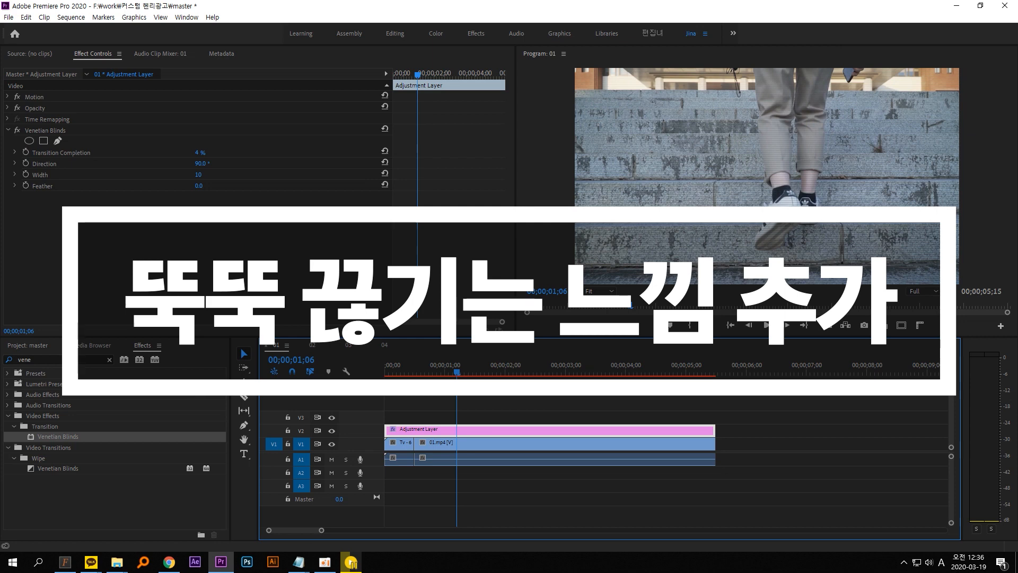
Find the Posterize Time video effect and apply it to the adjustment layer.
click(52, 357)
click(143, 345)
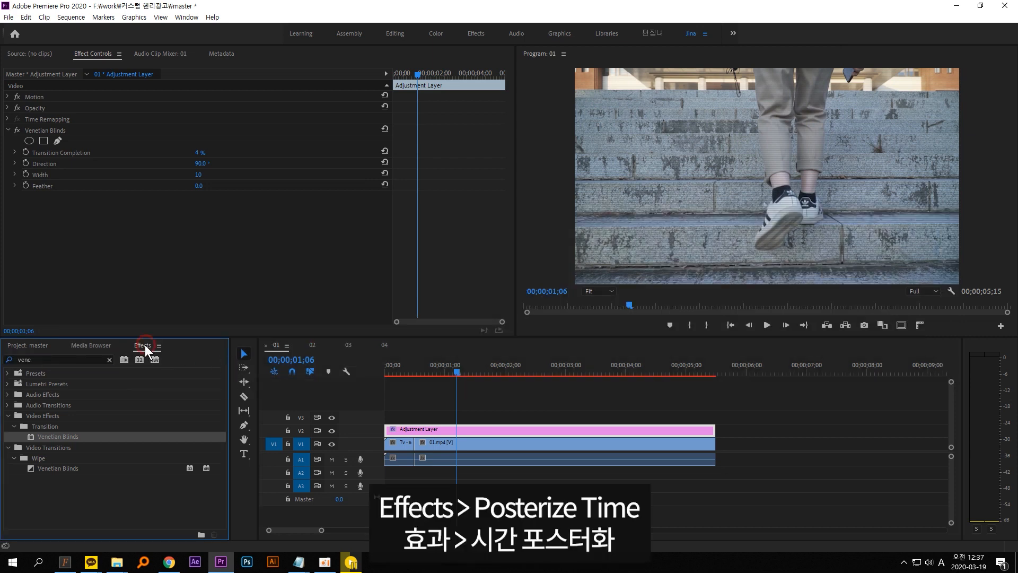
click(27, 360)
text(pos)
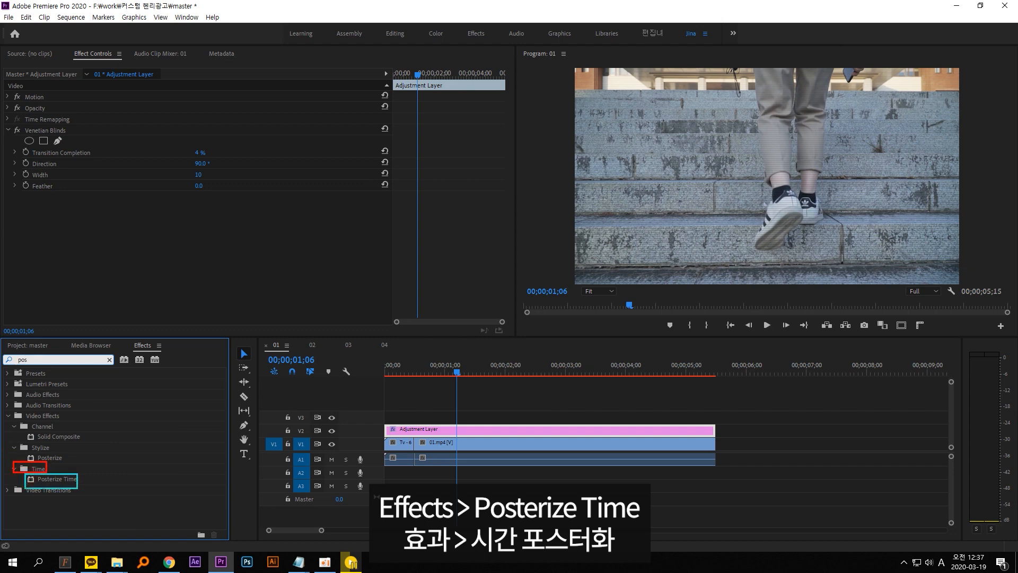
drag(79, 477, 453, 431)
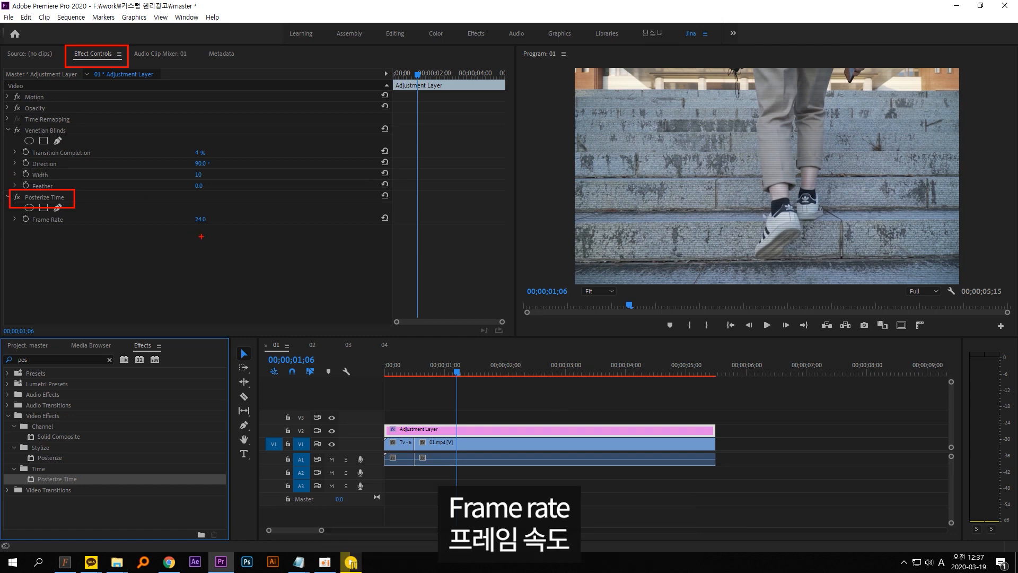
Set the Posterize Time frame rate to 10 and play sequence 01, comparing the motion with the effect off and on.
click(202, 219)
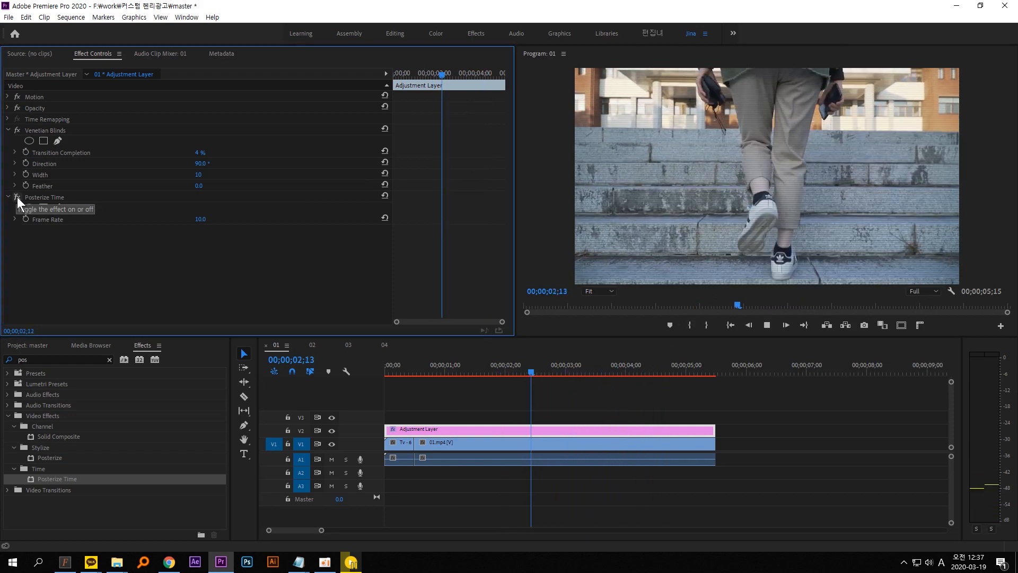
click(17, 196)
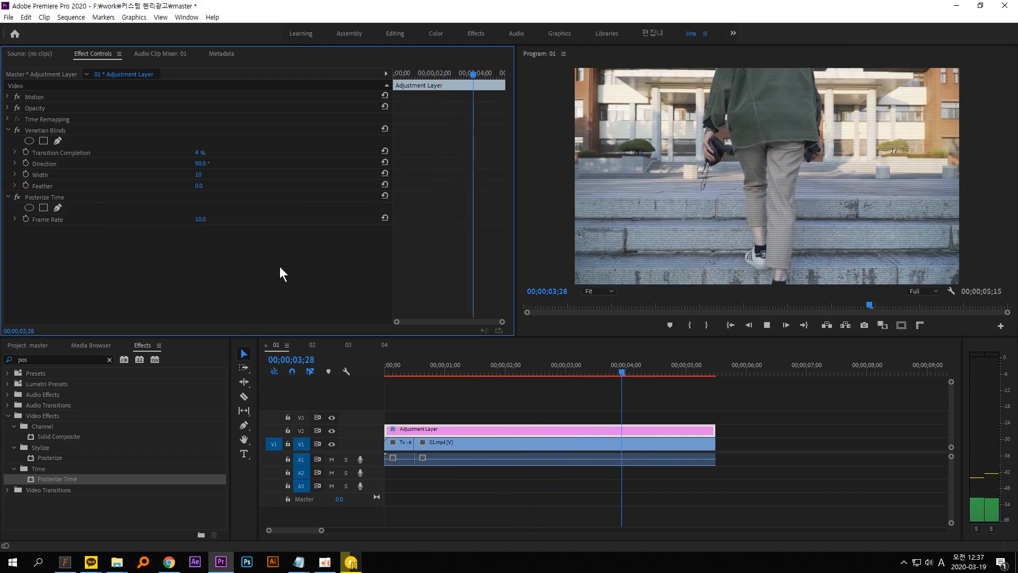
key(space)
click(438, 362)
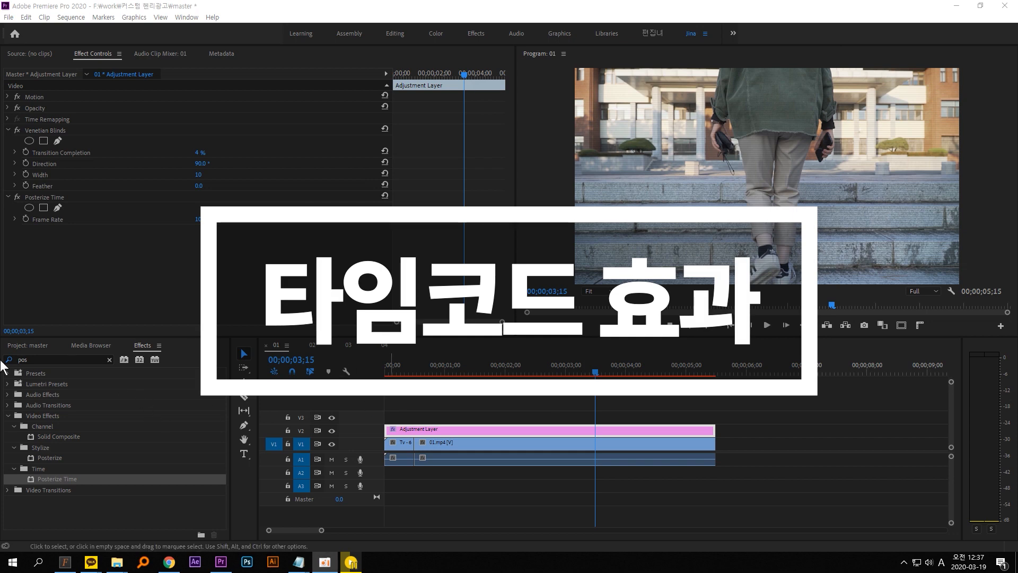
Find the Timecode video effect and apply it to the adjustment layer.
click(44, 361)
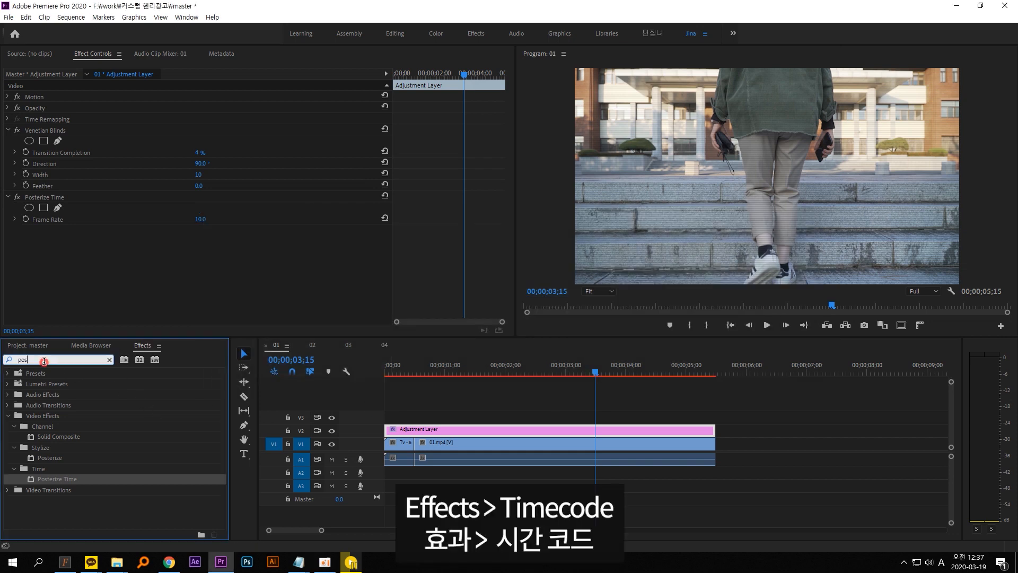
text(time)
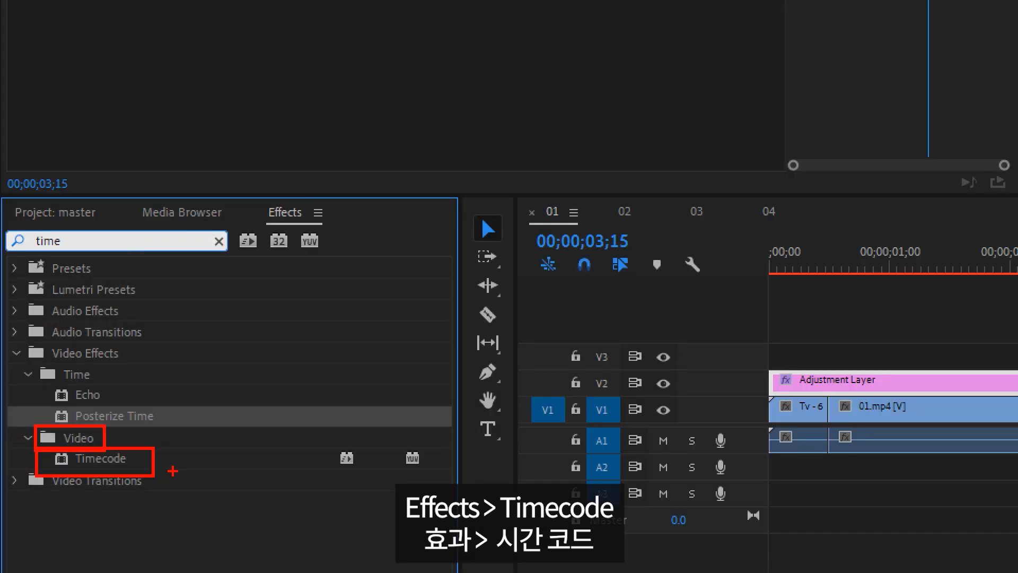
click(109, 464)
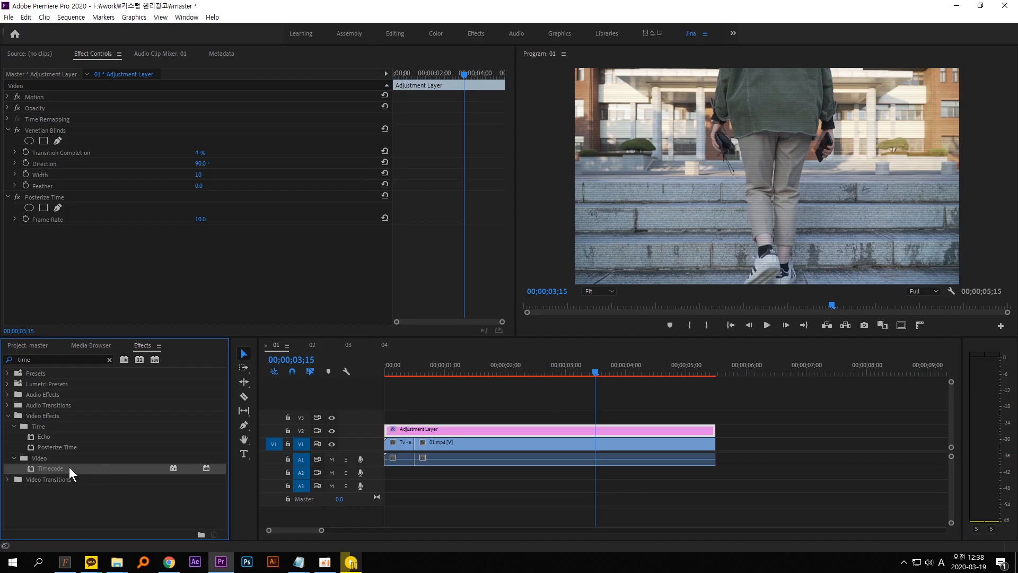
drag(102, 446, 468, 424)
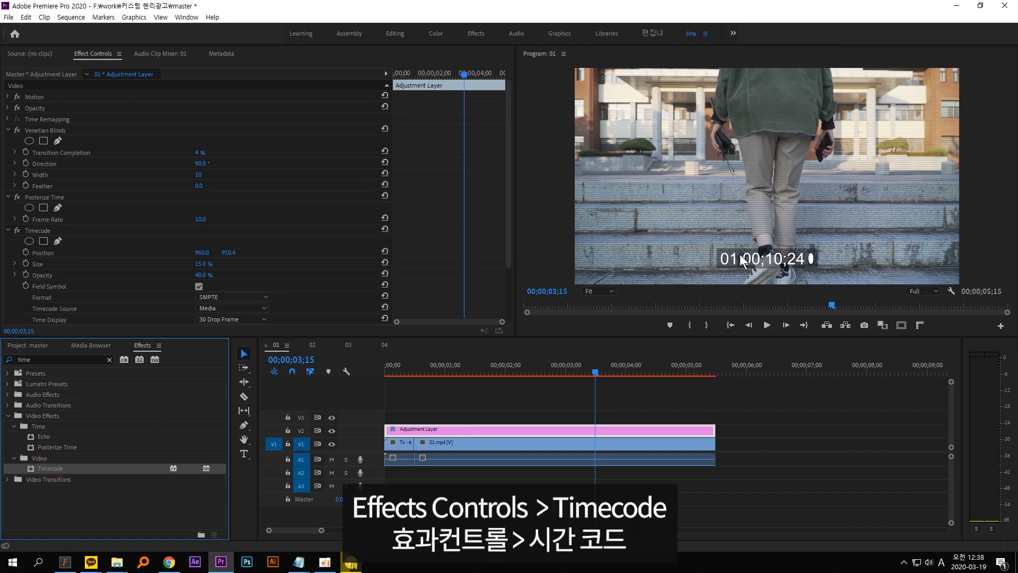
Move the timecode to the upper right of the frame at position 1583, 158.4 and set its size to 14.5%.
click(105, 57)
scroll(66, 180, down, 2)
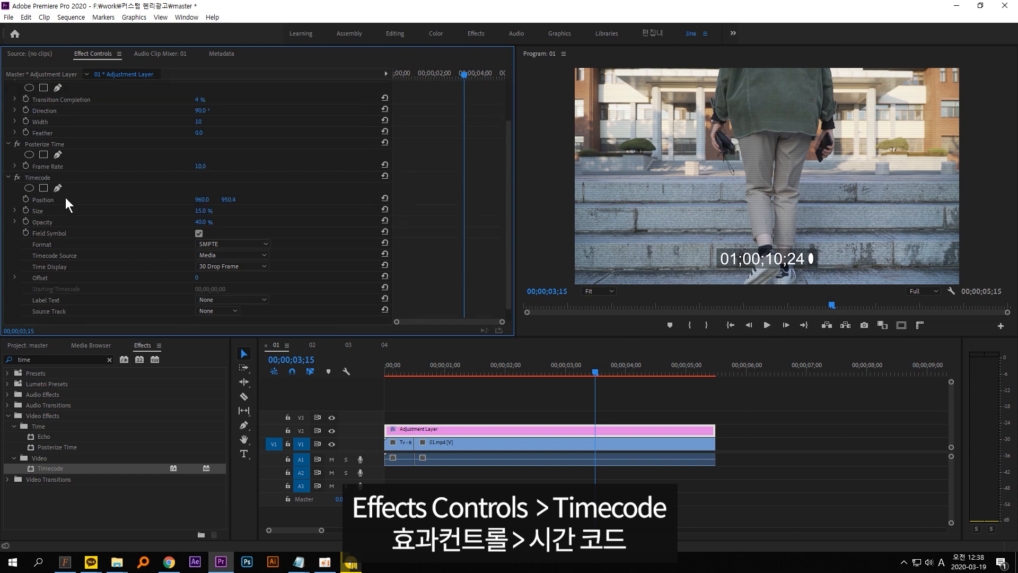
click(38, 174)
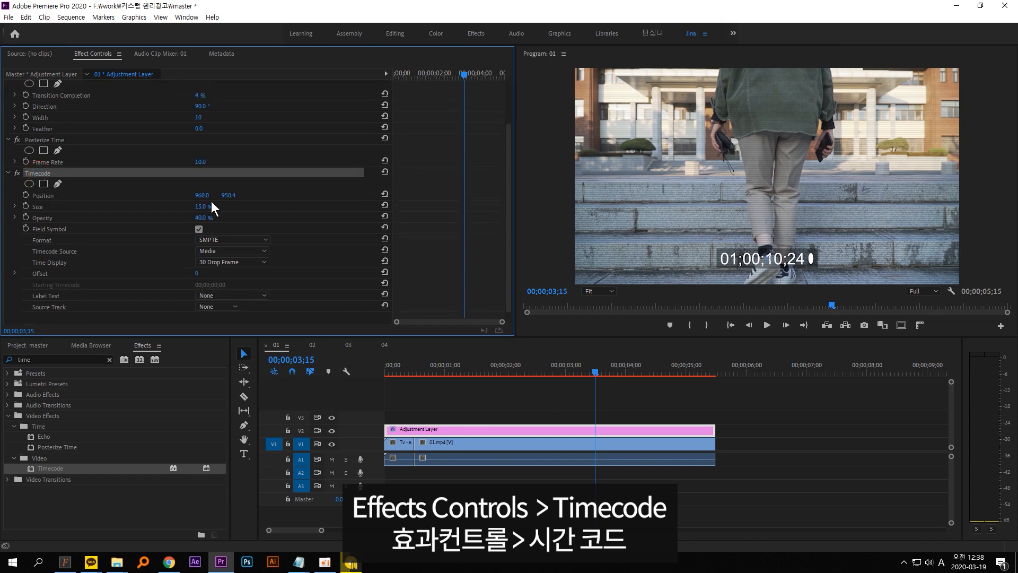
mouse_move(204, 195)
mouse_down()
mouse_move(138, 195)
mouse_move(247, 195)
mouse_move(181, 195)
mouse_move(202, 206)
mouse_up()
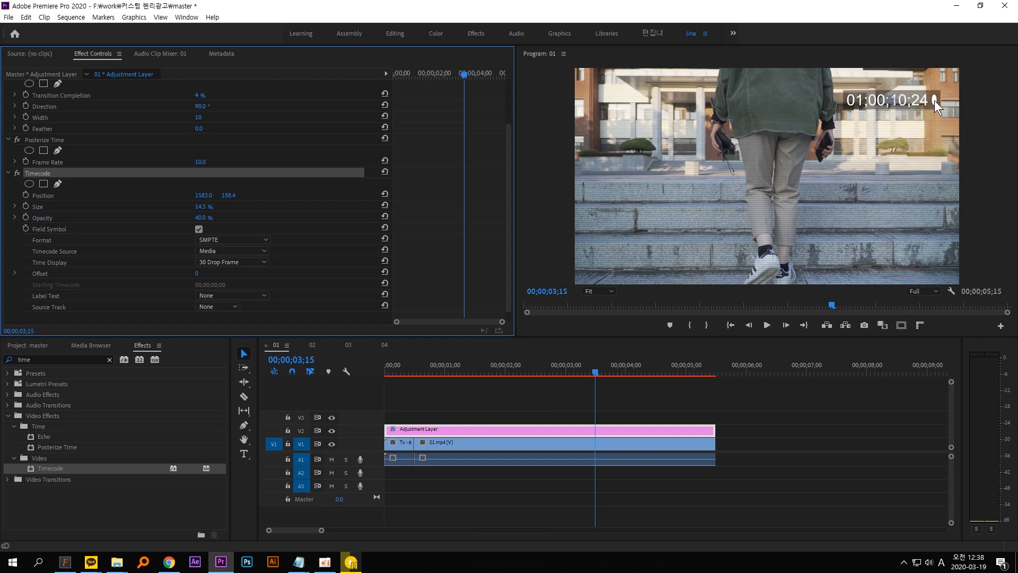
Turn off the timecode's field symbol, set its opacity to 65%, and play the sequence from the start.
click(198, 229)
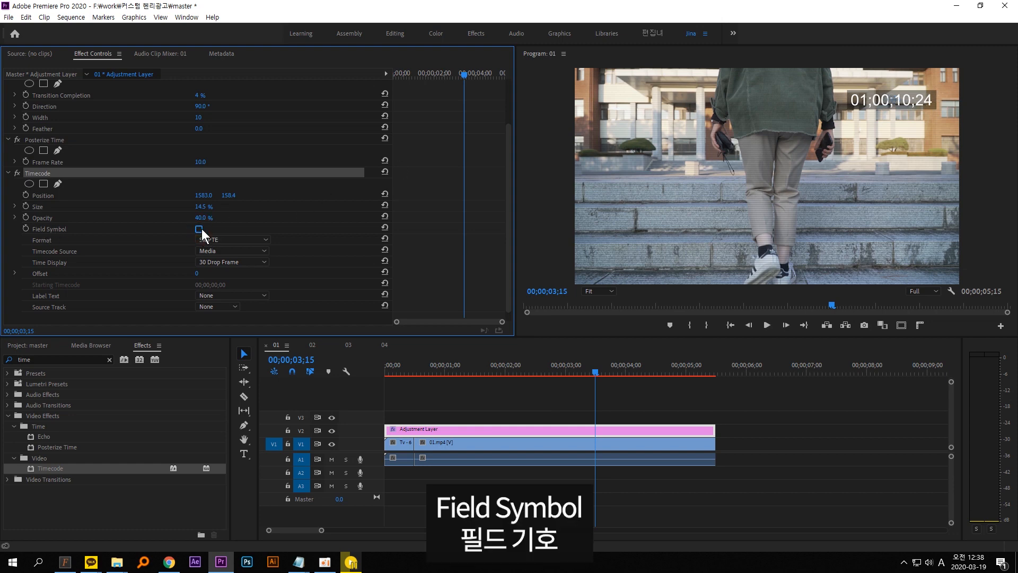
click(57, 219)
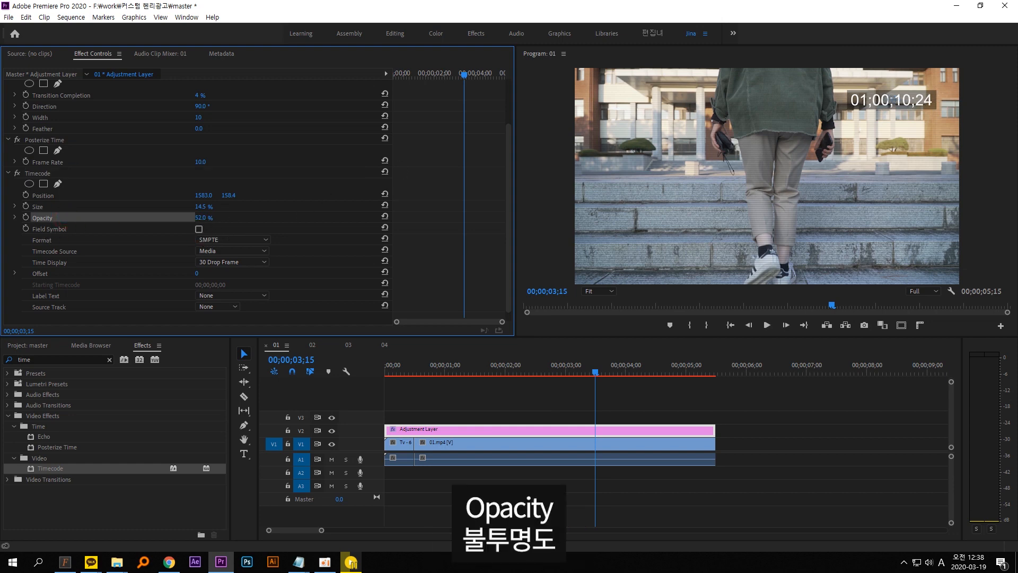
mouse_move(201, 217)
mouse_down()
mouse_move(217, 218)
mouse_move(208, 217)
mouse_up()
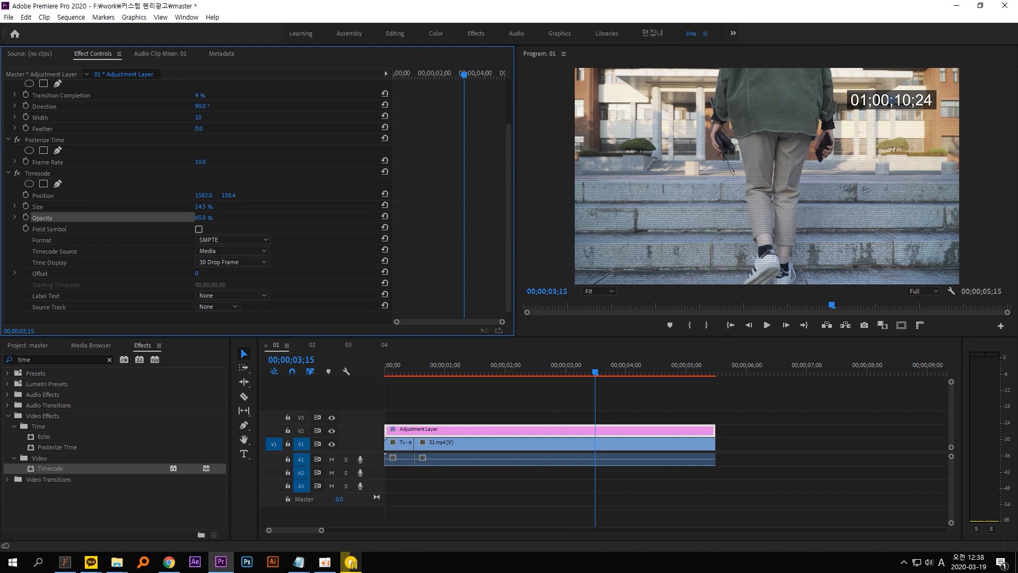
click(390, 371)
key(space)
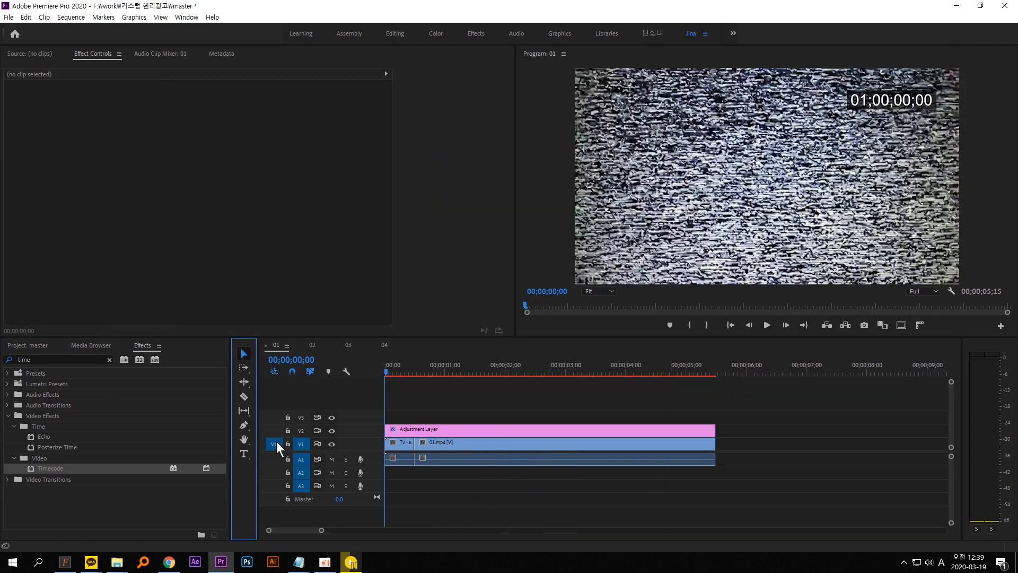
Add a "CAM 01" text label in the upper left of the frame at the start of the sequence.
drag(386, 372, 357, 370)
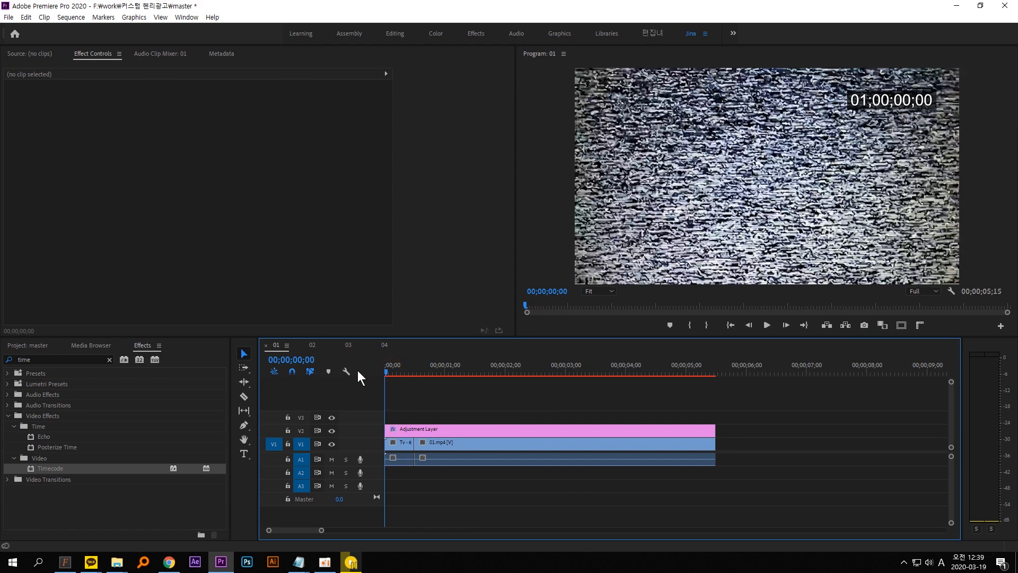
click(244, 453)
click(634, 119)
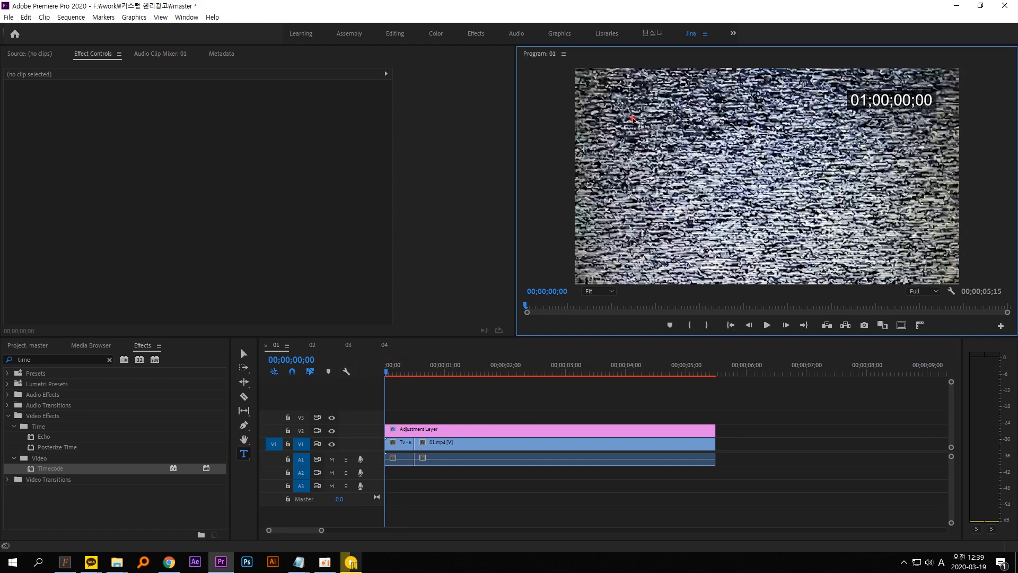
text(CAM 01)
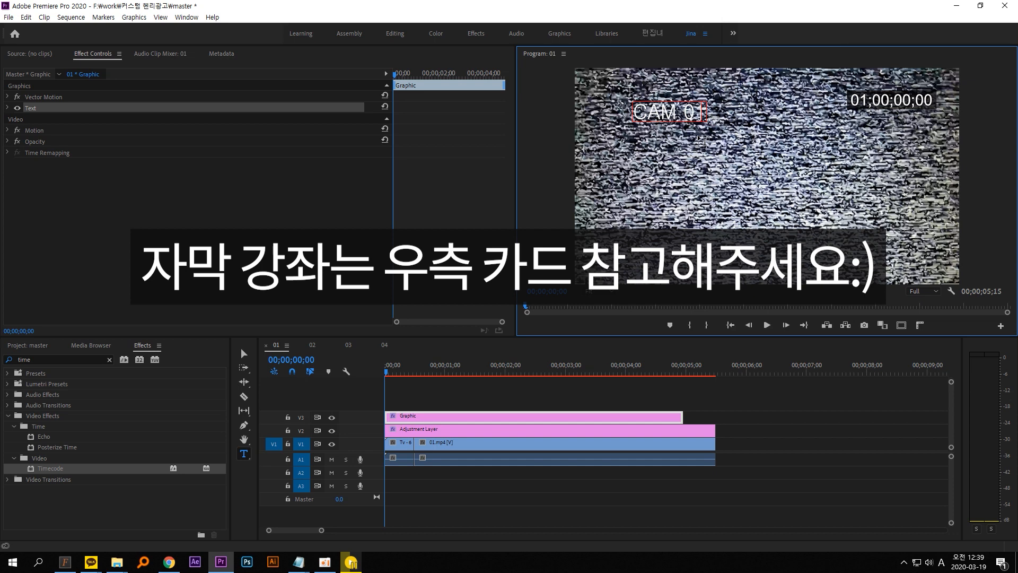
click(243, 353)
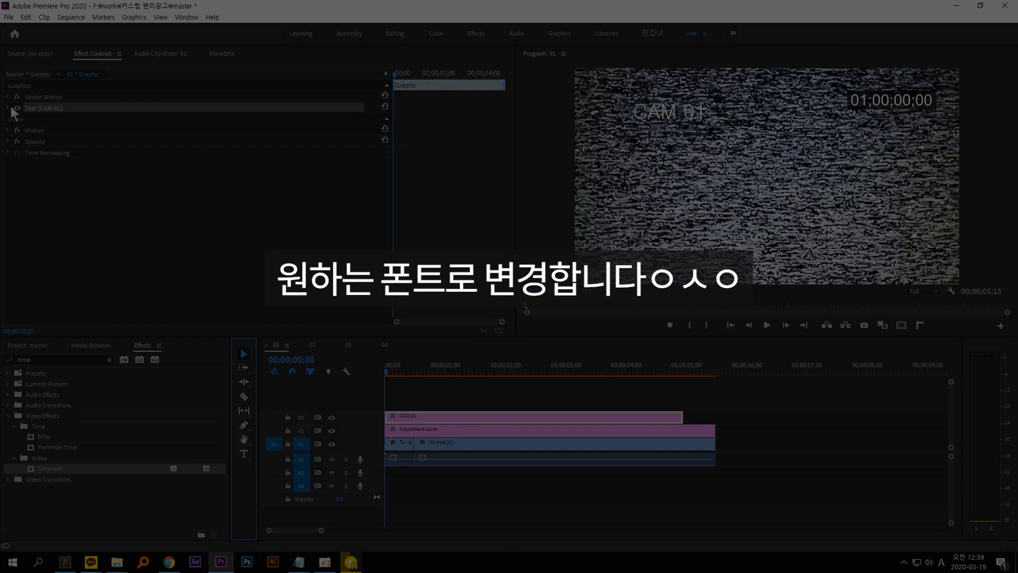
Set the CAM 01 text to Noto Sans CJK KR Black at size 90 and move it nearer the frame's upper-left corner.
click(7, 107)
click(69, 142)
click(46, 215)
scroll(46, 215, down, 2)
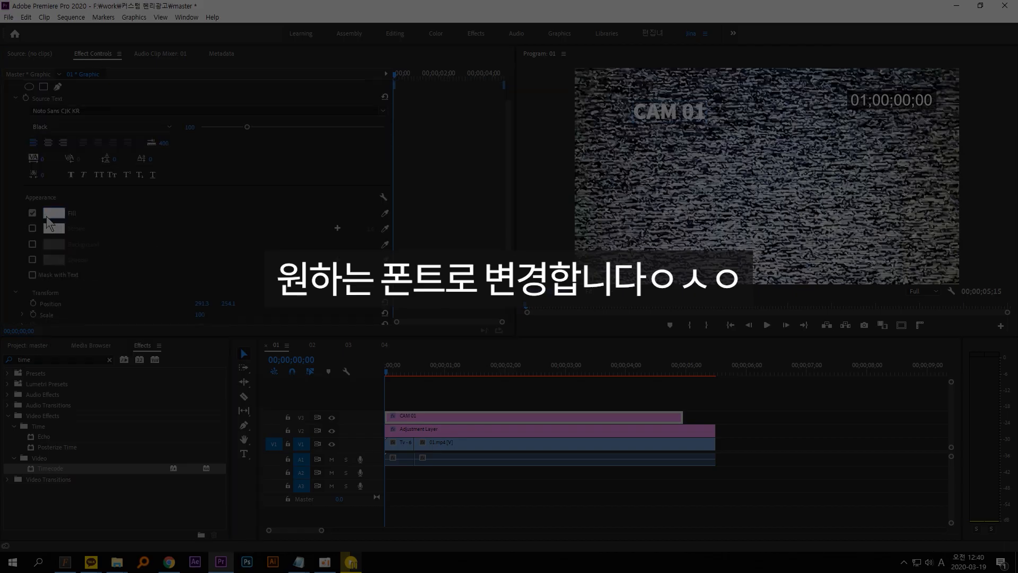
drag(191, 127, 186, 126)
drag(669, 113, 626, 93)
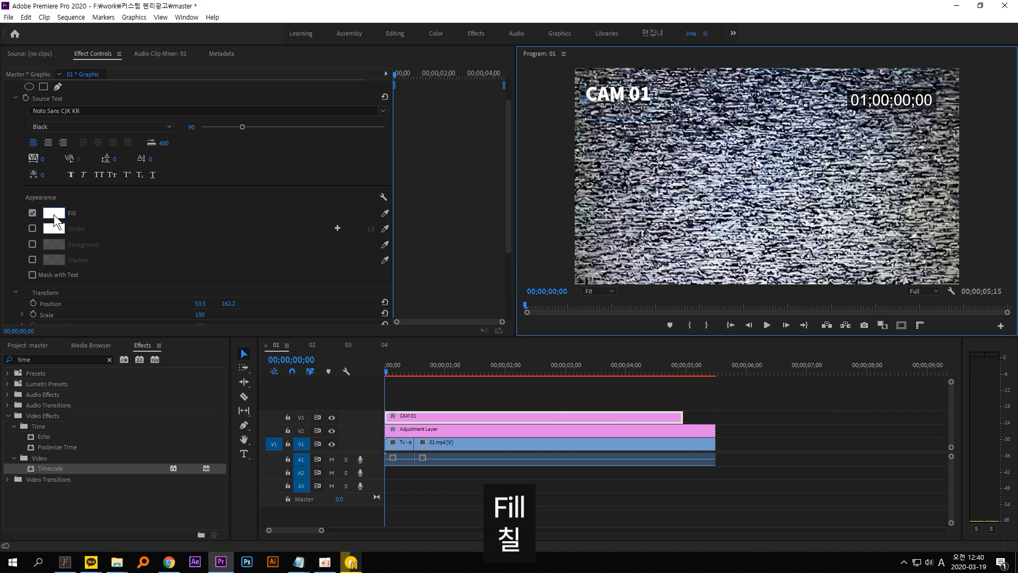
Enable a background behind the CAM 01 text and make its colour nearly black.
click(33, 244)
key(ctrl+1)
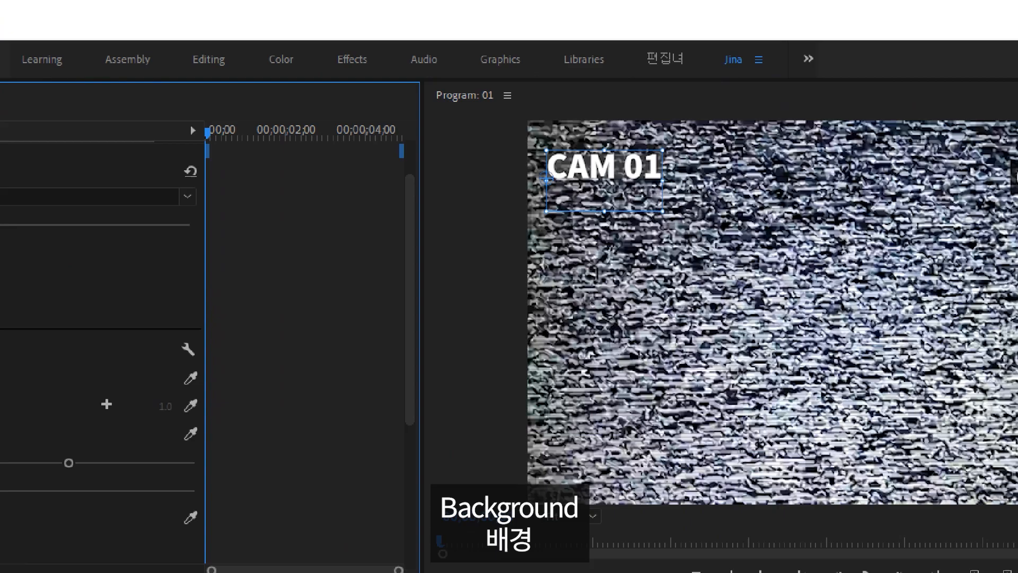
click(636, 72)
drag(629, 145, 600, 175)
key(Escape)
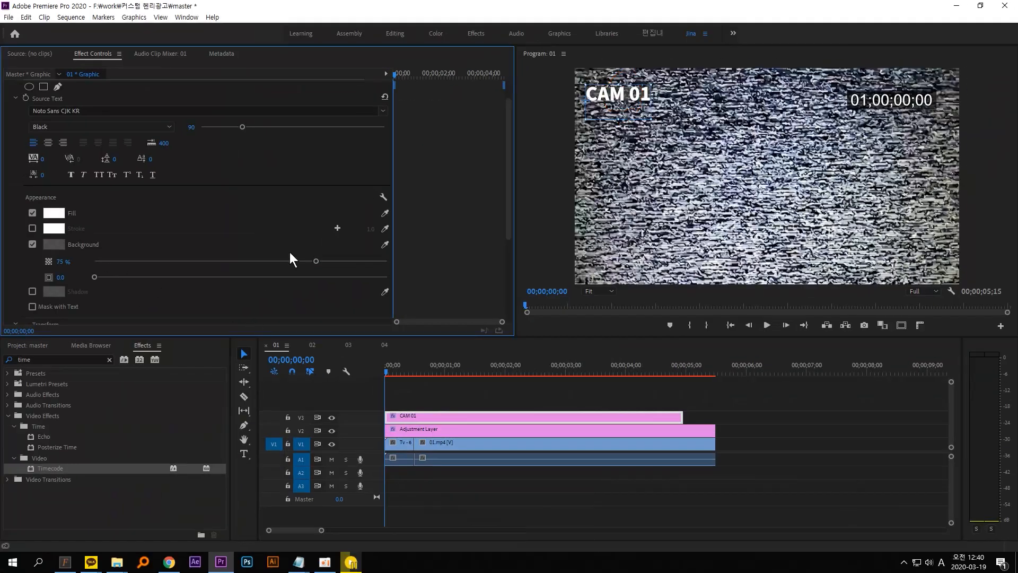
click(61, 241)
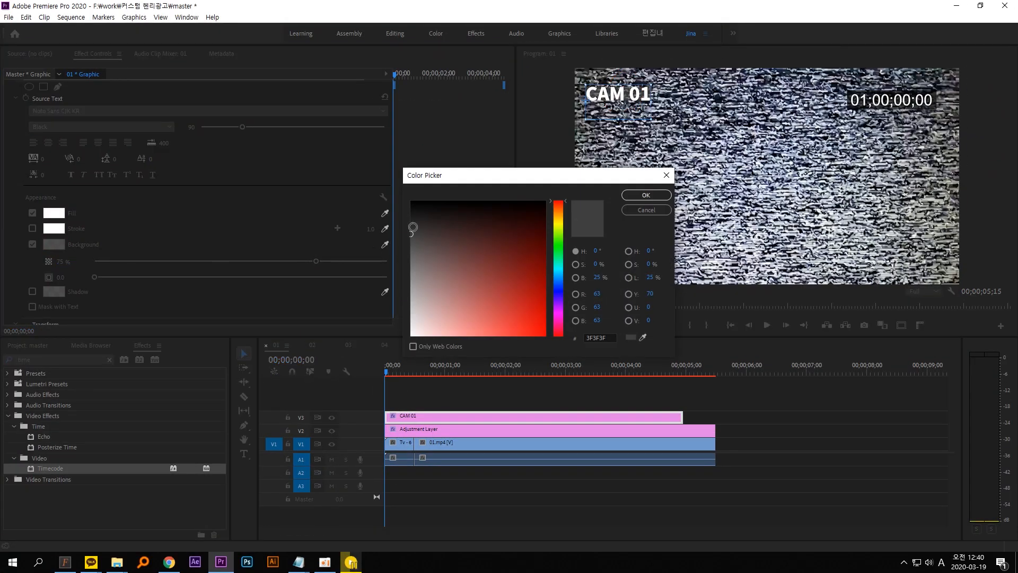
drag(412, 227, 411, 207)
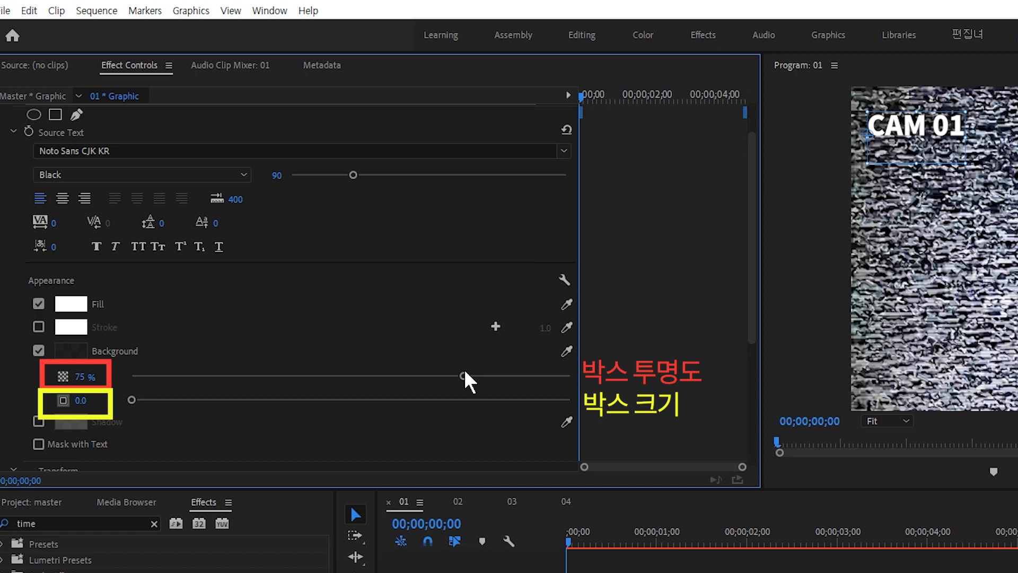
Set the CAM 01 background's opacity to 92% and size to 16.6, and line the label up with the timecode.
drag(317, 262, 349, 261)
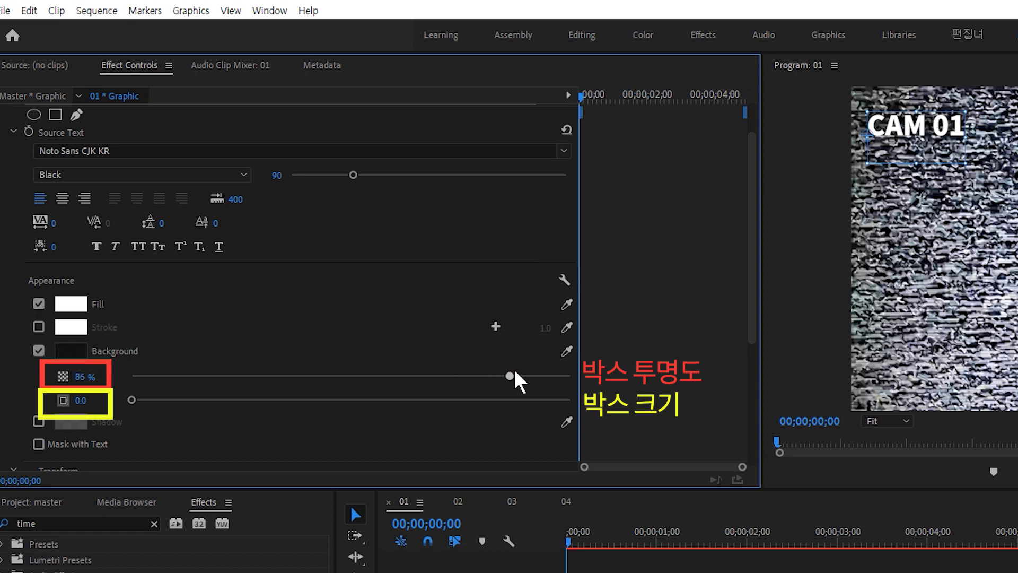
mouse_move(514, 372)
mouse_down()
mouse_move(561, 374)
mouse_move(528, 375)
mouse_up()
drag(146, 398, 205, 401)
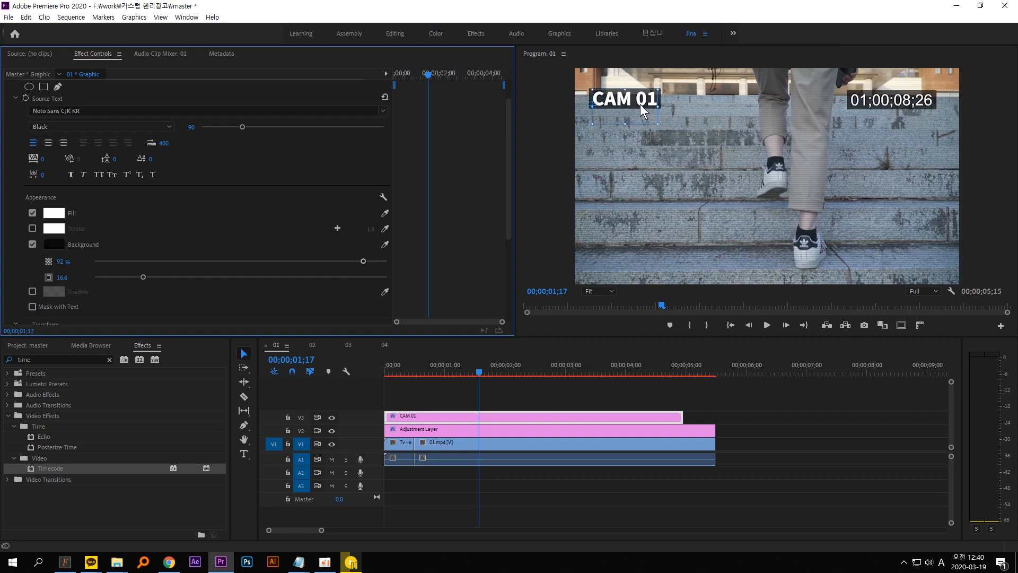
click(640, 104)
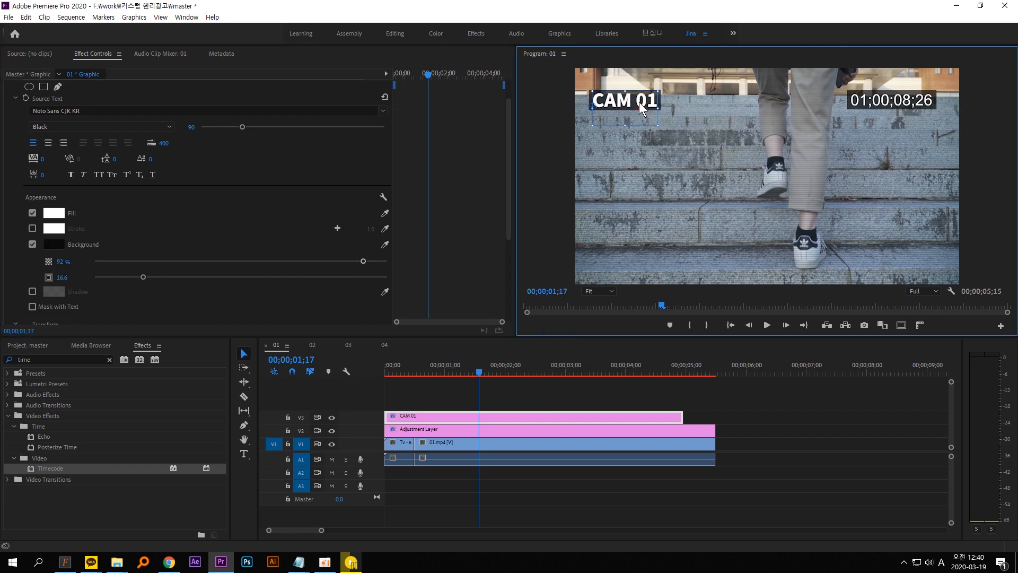
Extend the CAM 01 clip to the end of the adjustment layer and return to the sequence start.
click(464, 392)
drag(682, 417, 716, 417)
key(Home)
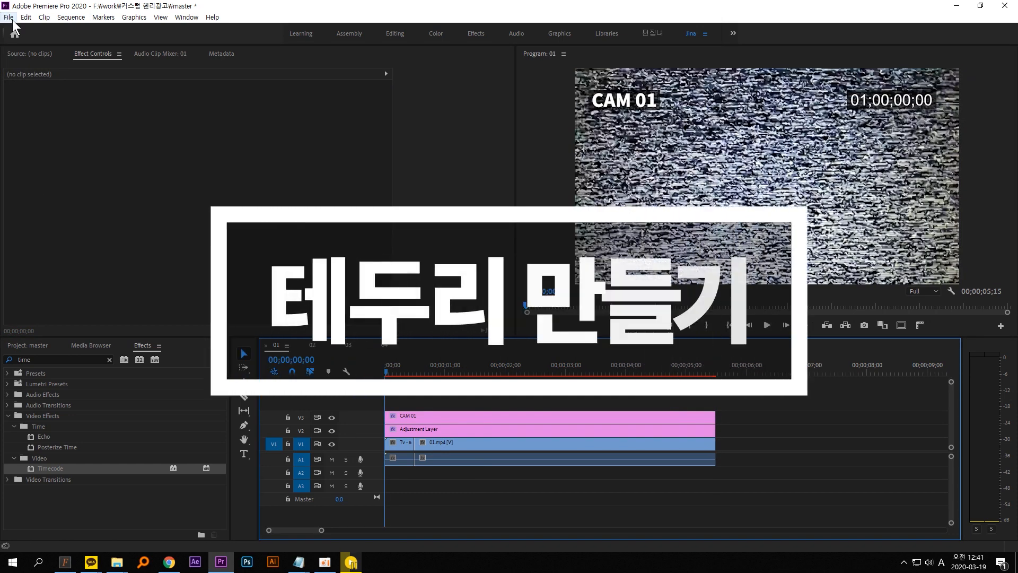
Create a new 1920 by 1080 legacy title named 테두리.
click(9, 17)
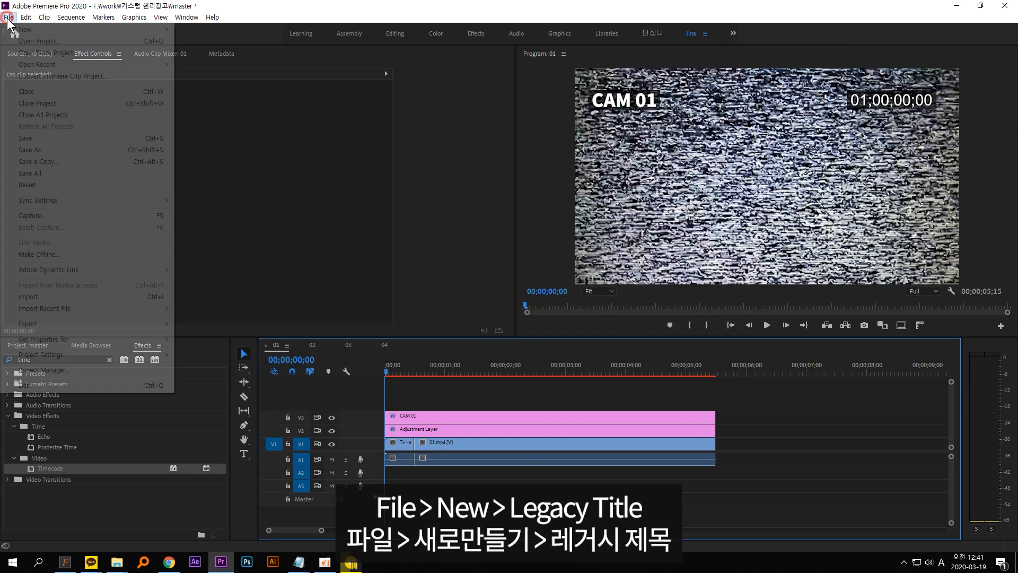
mouse_move(34, 29)
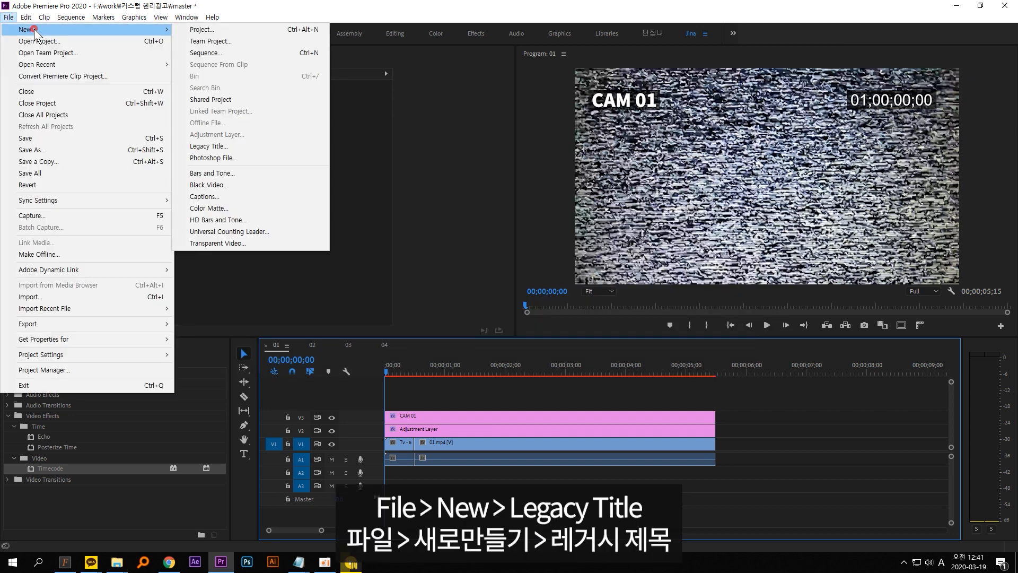
click(216, 148)
key(BackSpace)
key(Hangul)
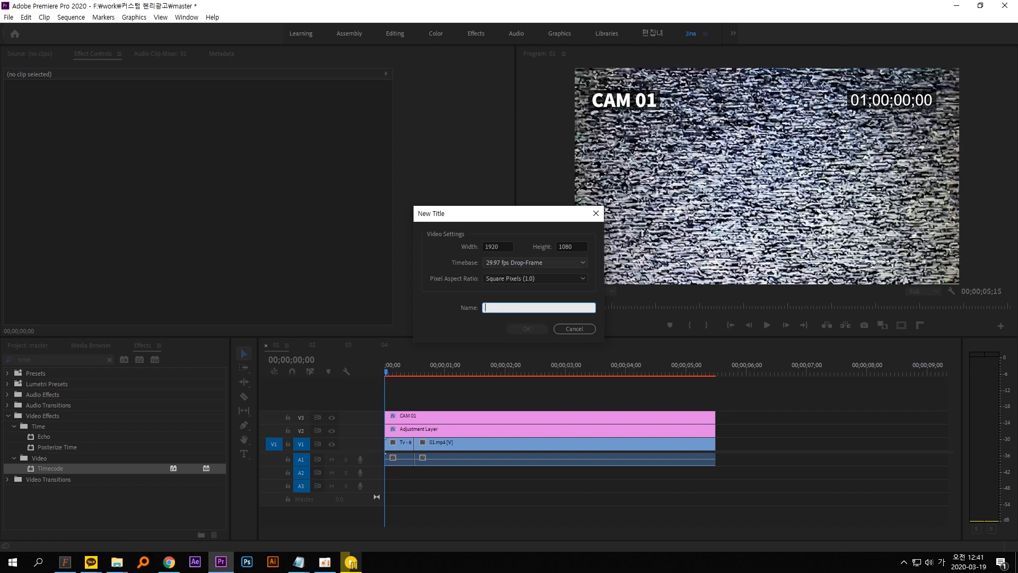
text(테두리)
key(Return)
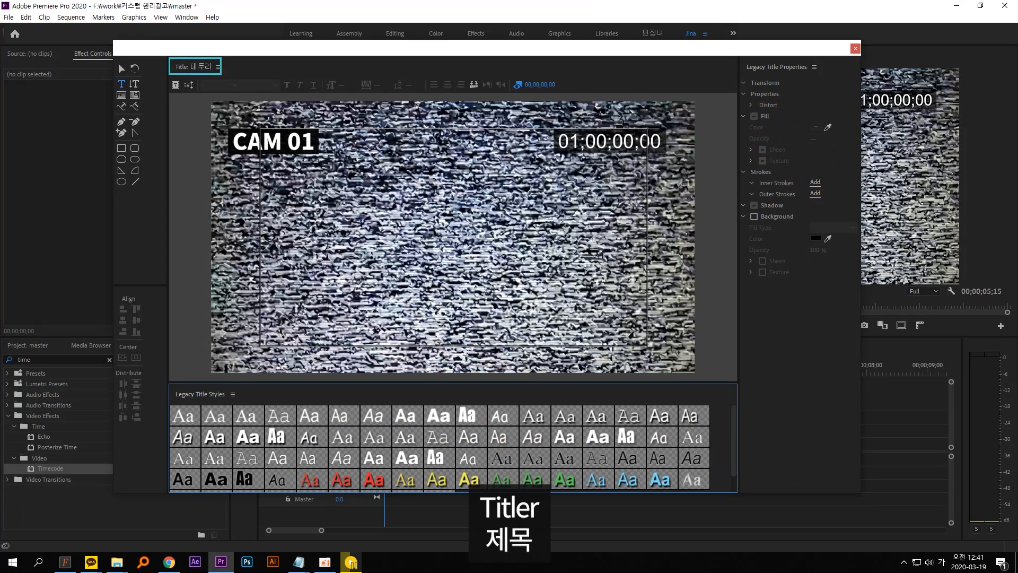
right_click(185, 68)
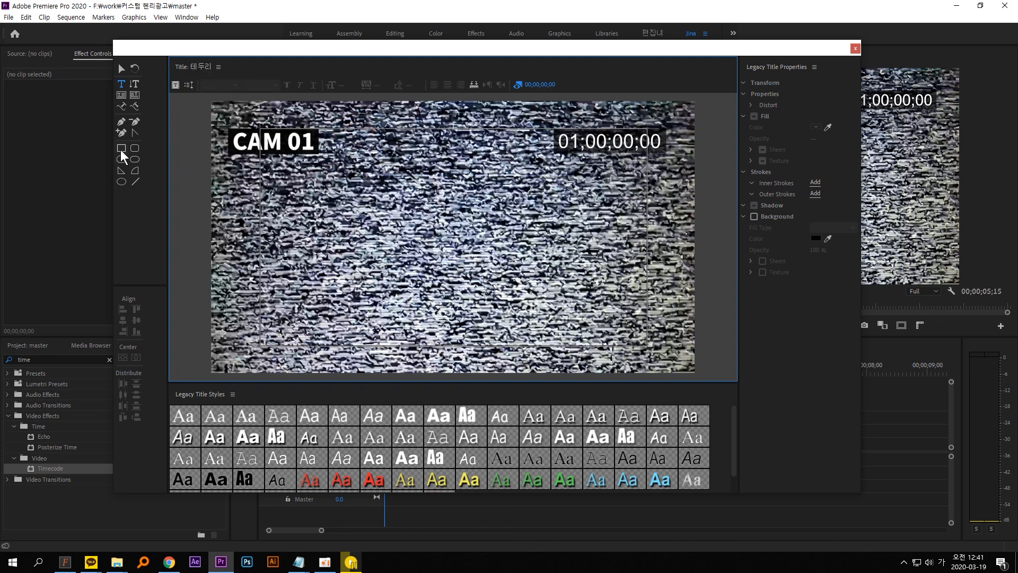
Draw a rectangle about 959 by 435 in the middle of the title and shift it slightly down and left.
click(122, 149)
drag(334, 171, 575, 281)
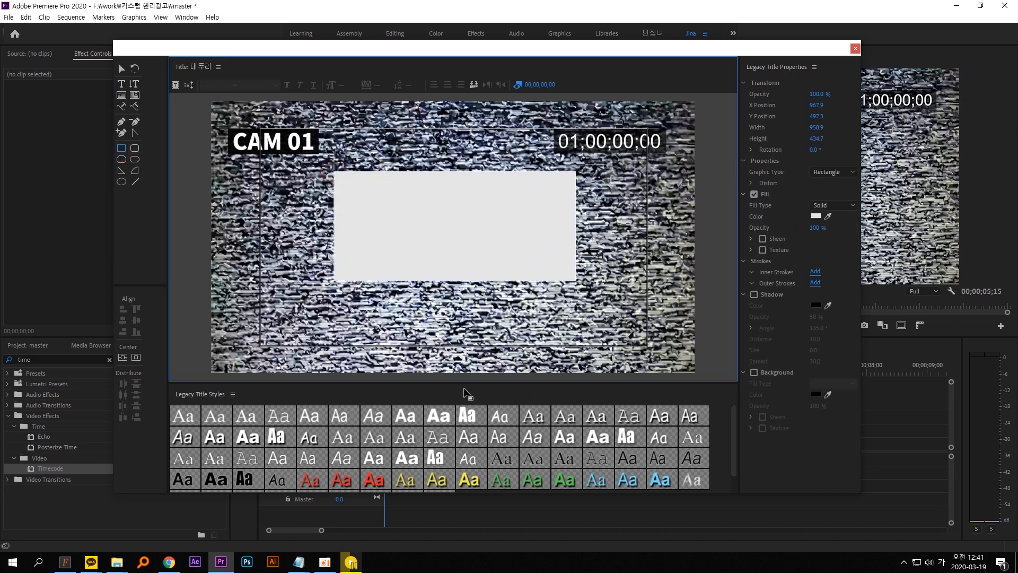
click(119, 71)
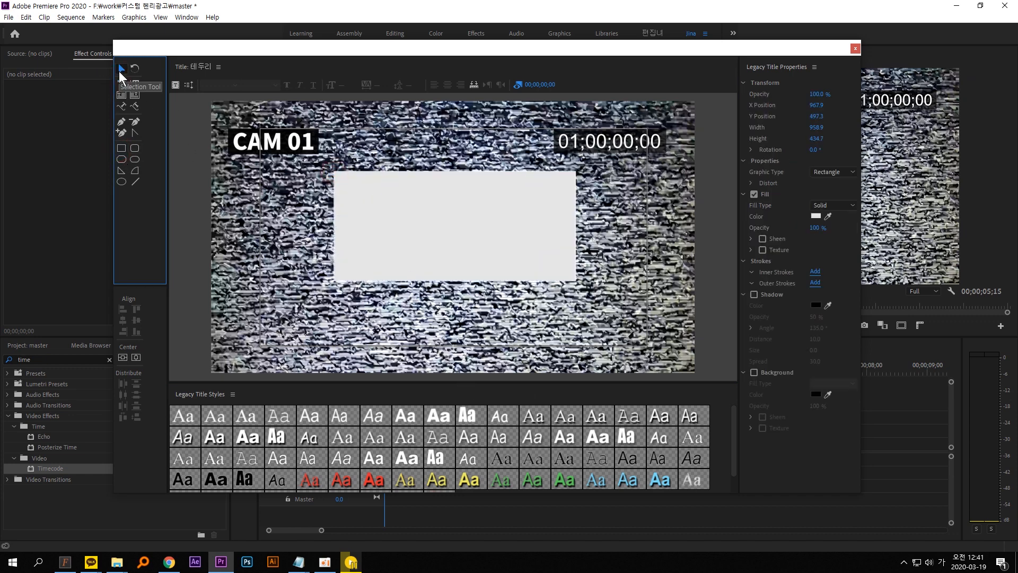
drag(434, 218, 409, 257)
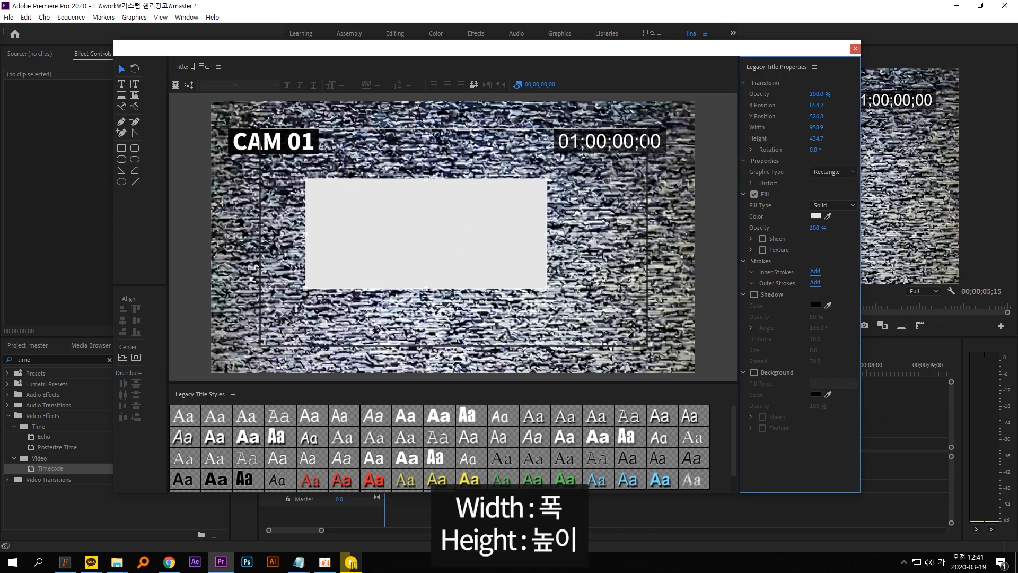
Set the rectangle's width to 1920 and height to 1080, and centre it vertically and horizontally in the frame.
click(817, 127)
text(1920)
key(Return)
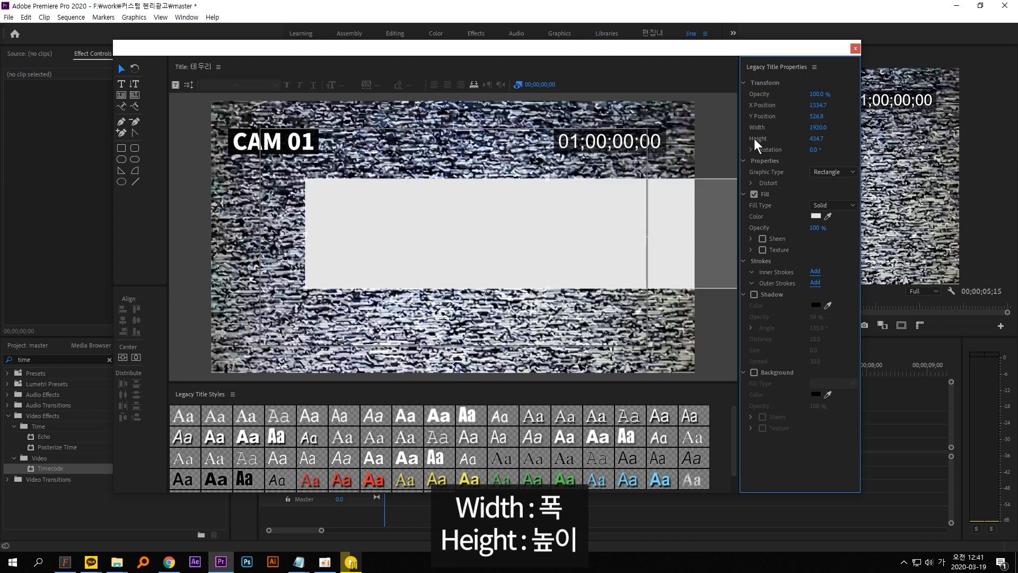
click(821, 138)
text(1080)
key(Return)
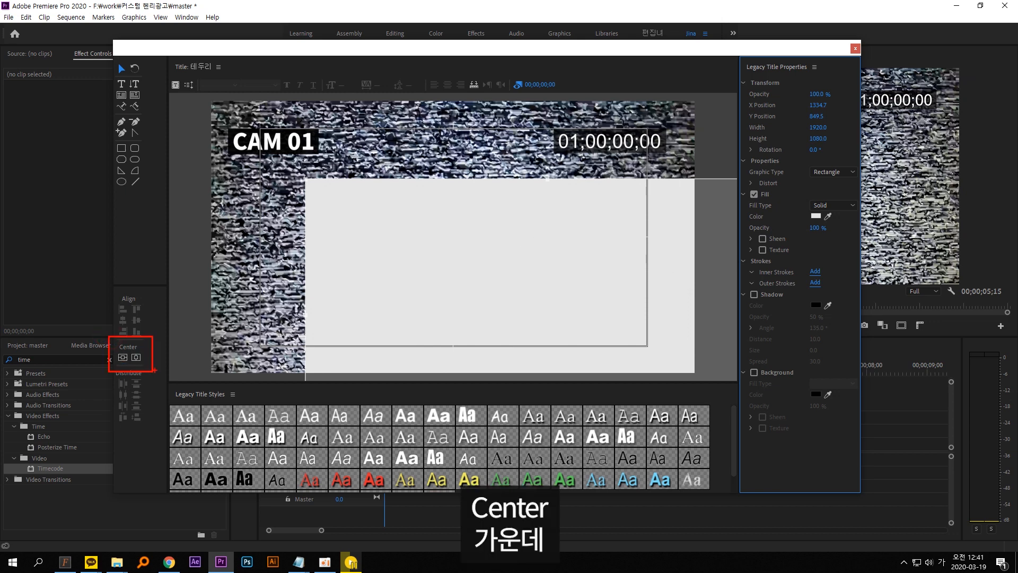
click(122, 356)
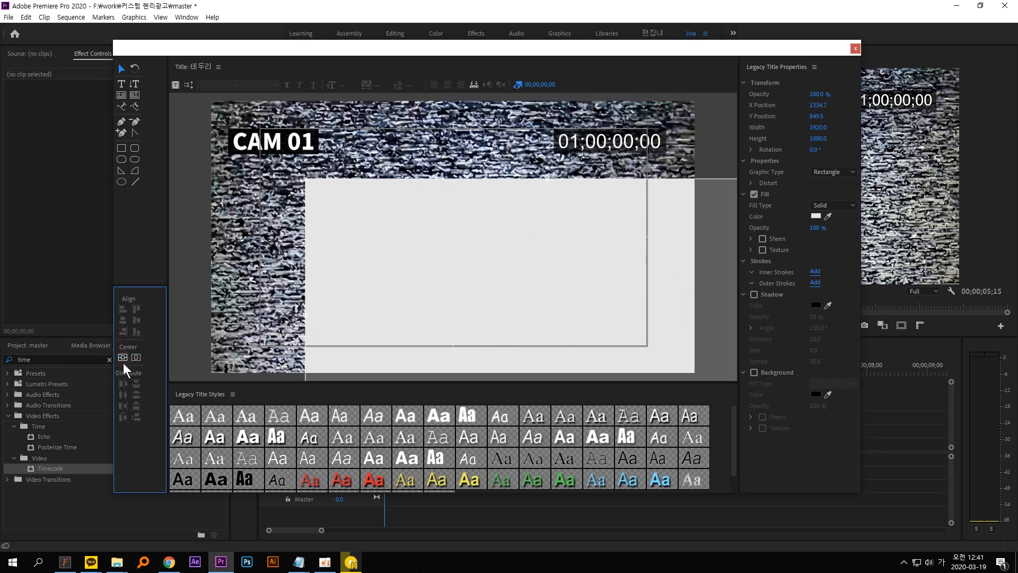
click(136, 357)
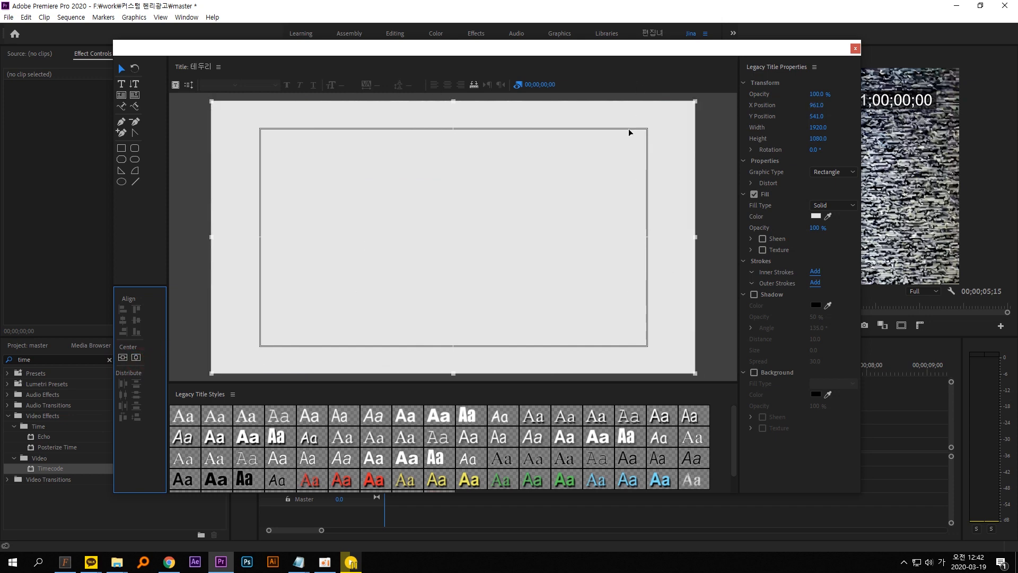
Change the rectangle's graphic type to Open Bezier and set its line width to 53.
mouse_move(743, 154)
mouse_down()
mouse_move(784, 164)
mouse_move(788, 178)
mouse_move(868, 182)
mouse_up()
key(Escape)
click(832, 172)
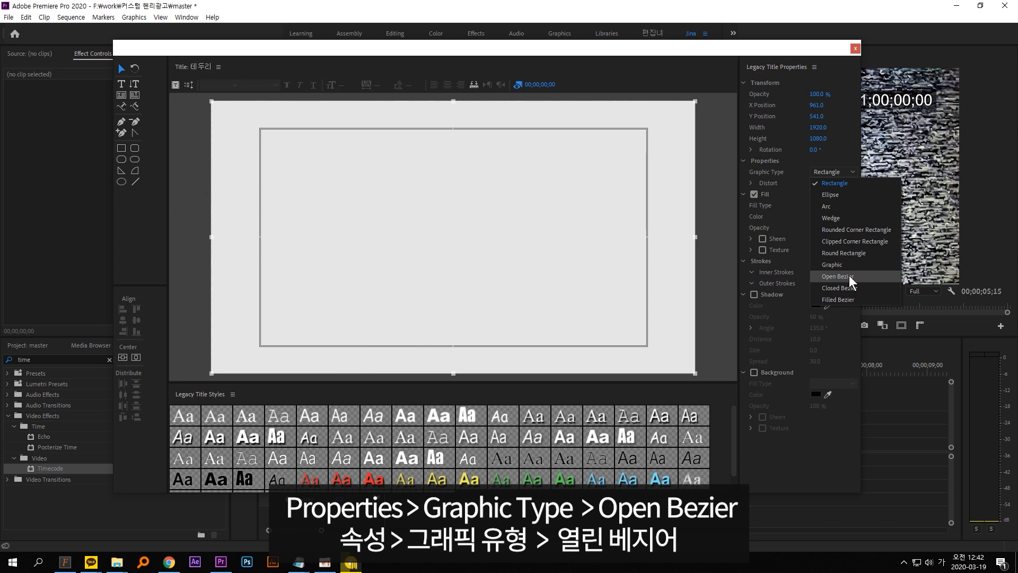
click(837, 276)
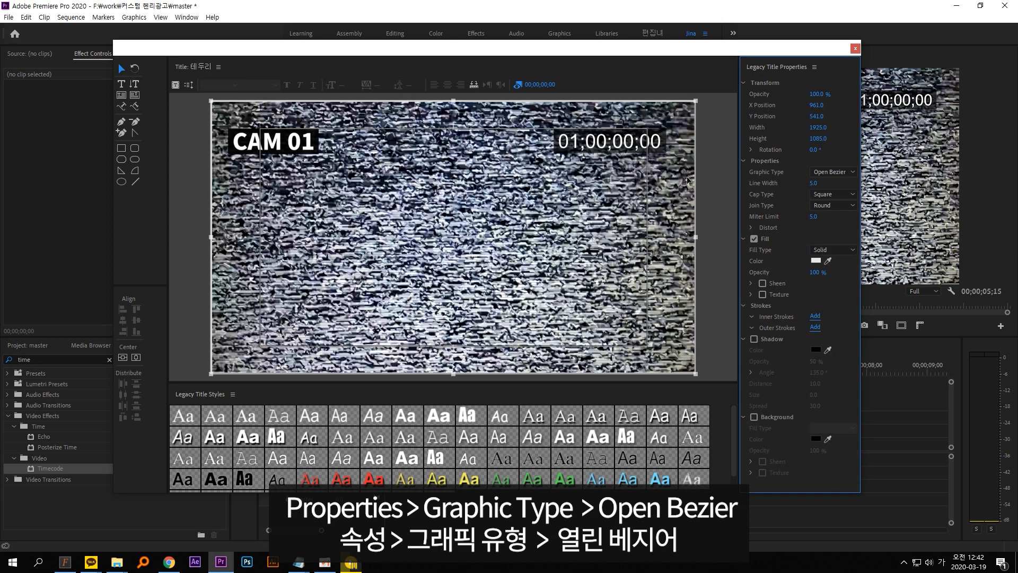
mouse_move(744, 174)
mouse_down()
mouse_move(824, 189)
mouse_move(839, 183)
mouse_up()
key(Escape)
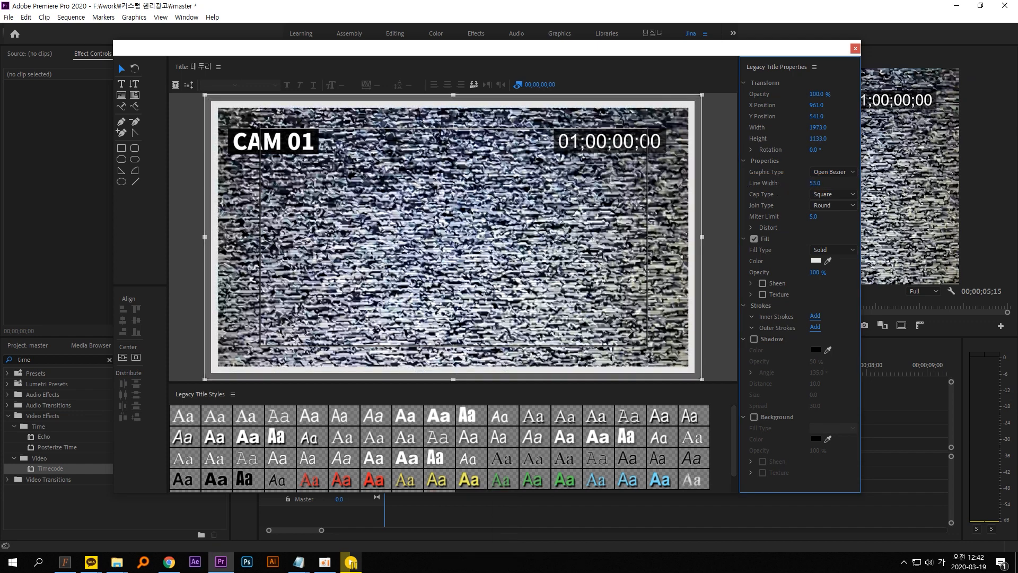
Change the border's fill colour to near-black.
drag(741, 230, 842, 272)
key(Escape)
click(816, 261)
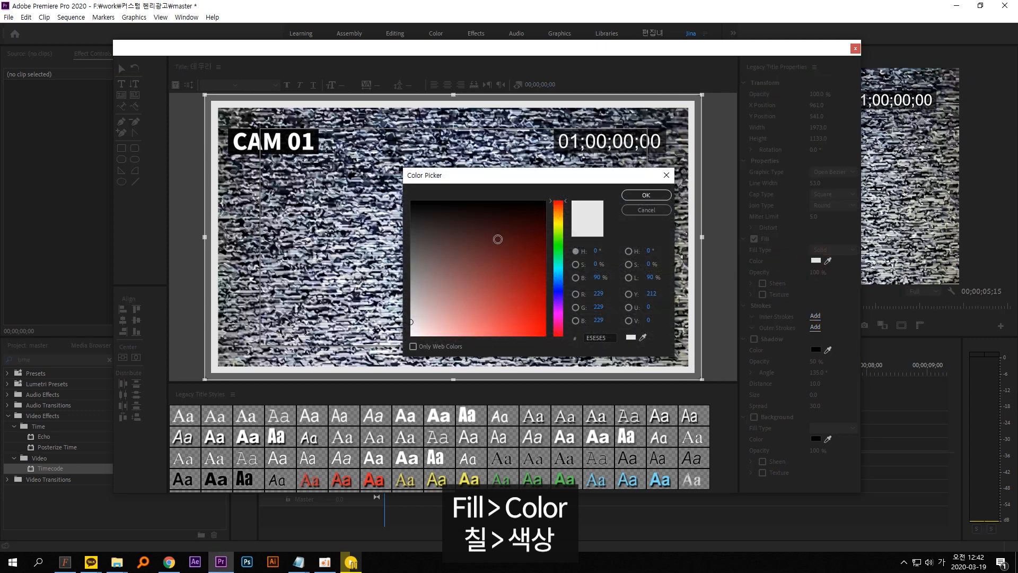
click(424, 313)
click(646, 195)
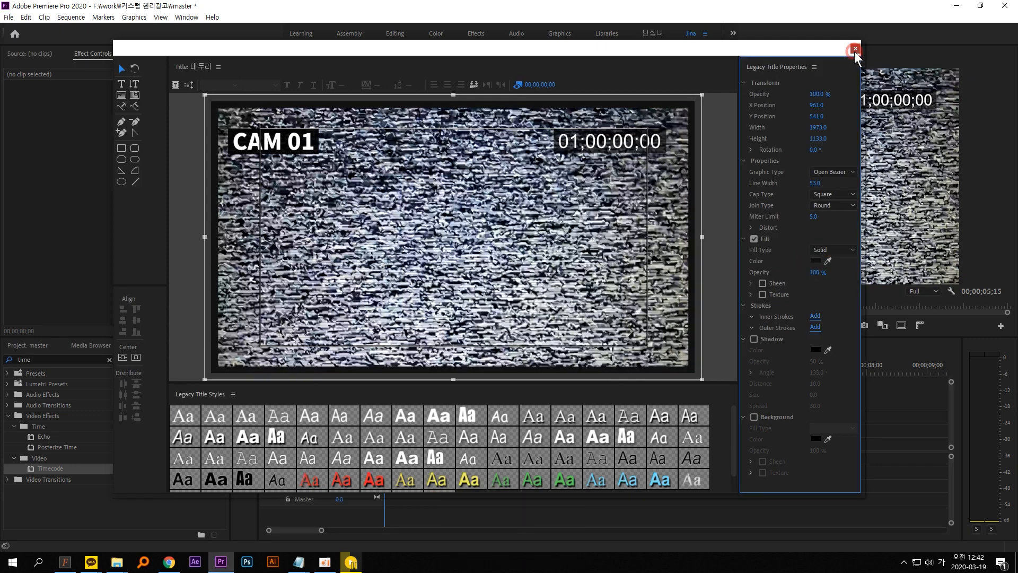
Close the title and place the 테두리 border on the track above CAM 01, extending it to the sequence's end.
click(855, 49)
click(27, 346)
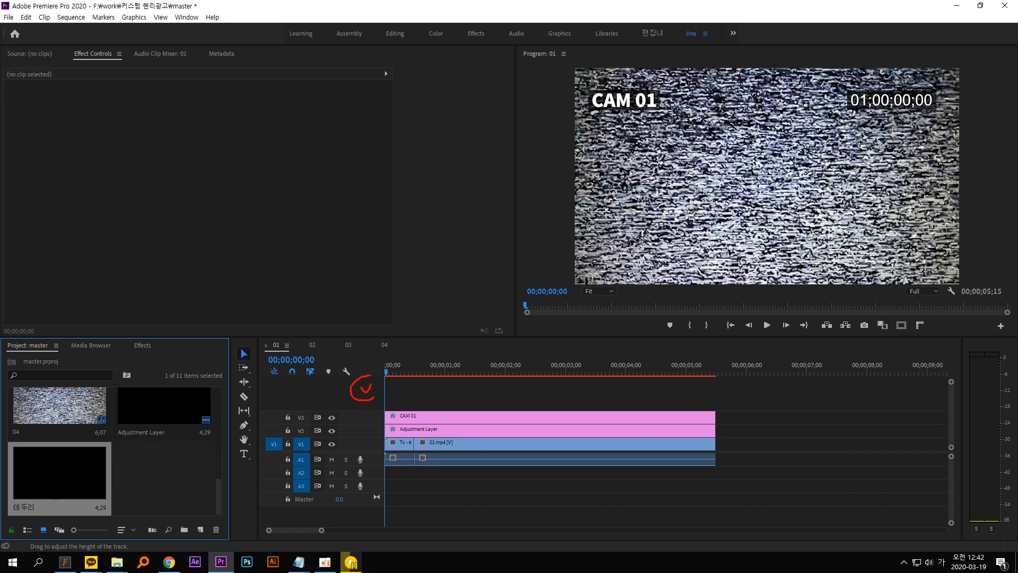
drag(397, 378, 538, 366)
drag(679, 404, 710, 404)
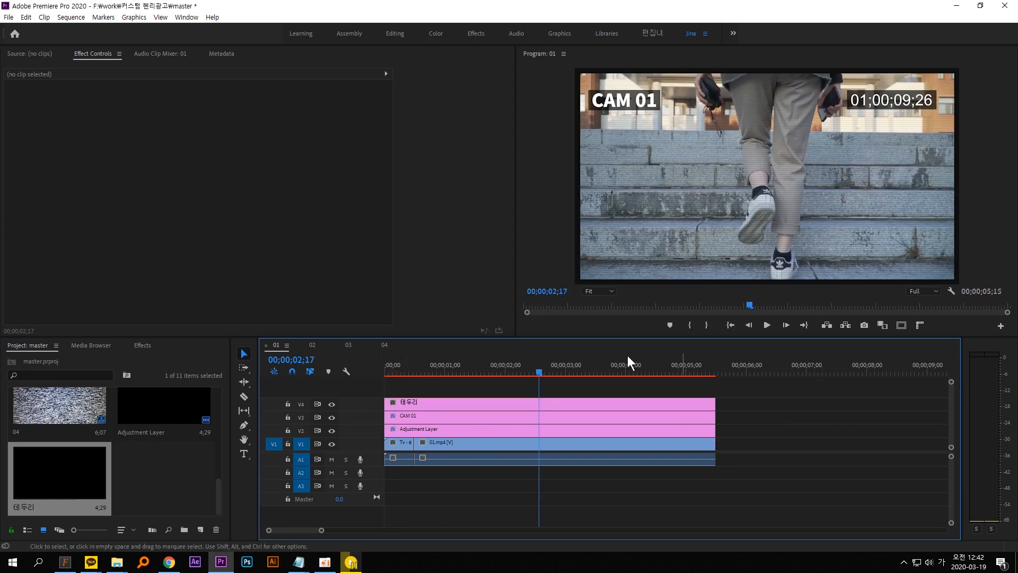
drag(529, 364, 473, 360)
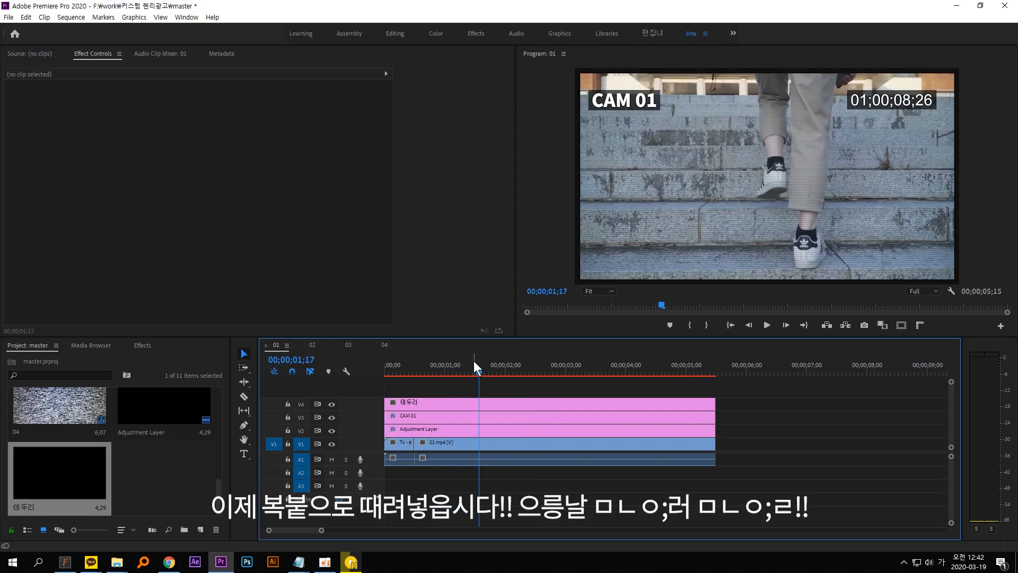
Copy the 테두리 border, CAM 01 label and adjustment layer clips from sequence 01.
click(354, 345)
click(383, 345)
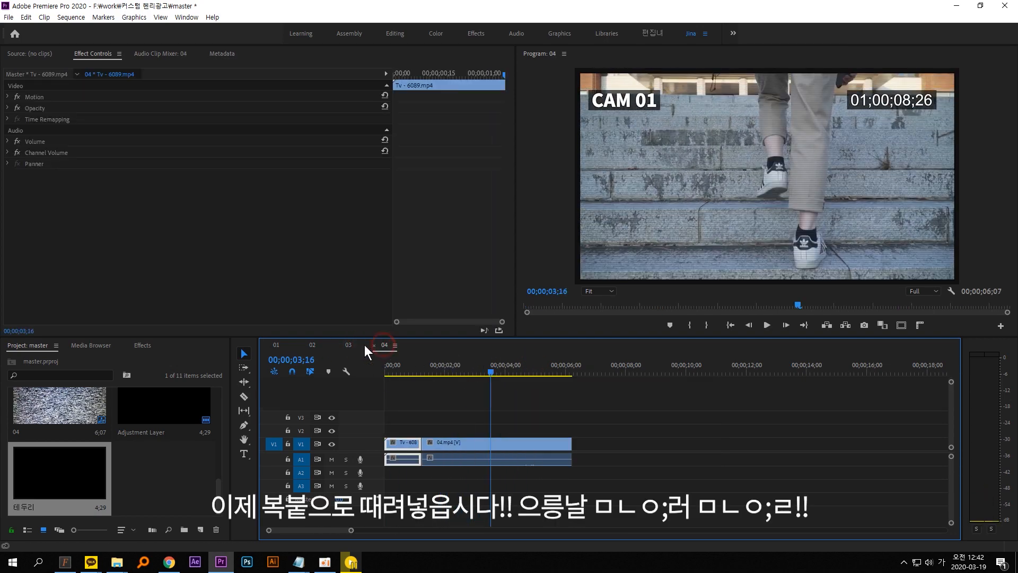
click(277, 344)
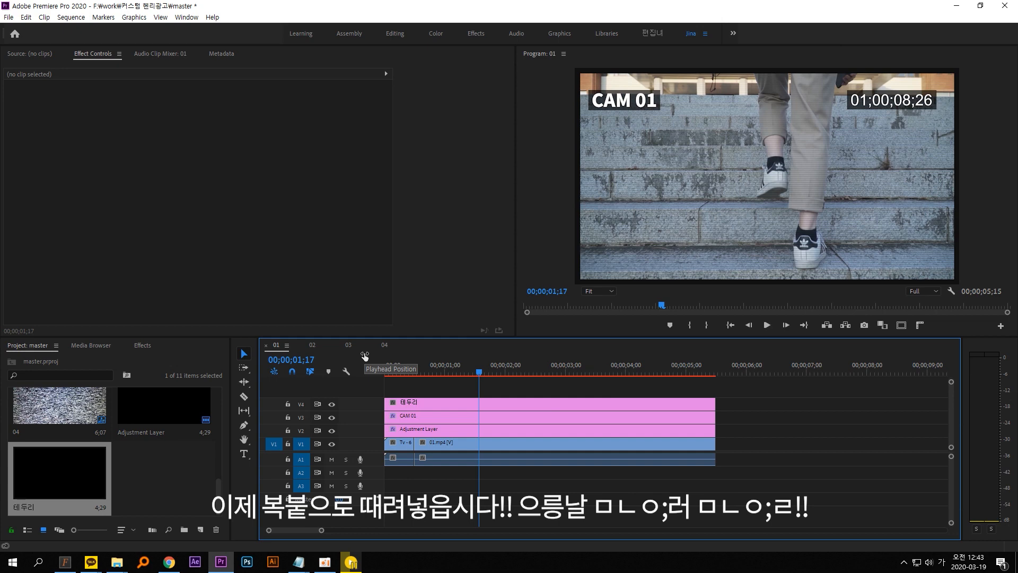
drag(398, 384, 482, 427)
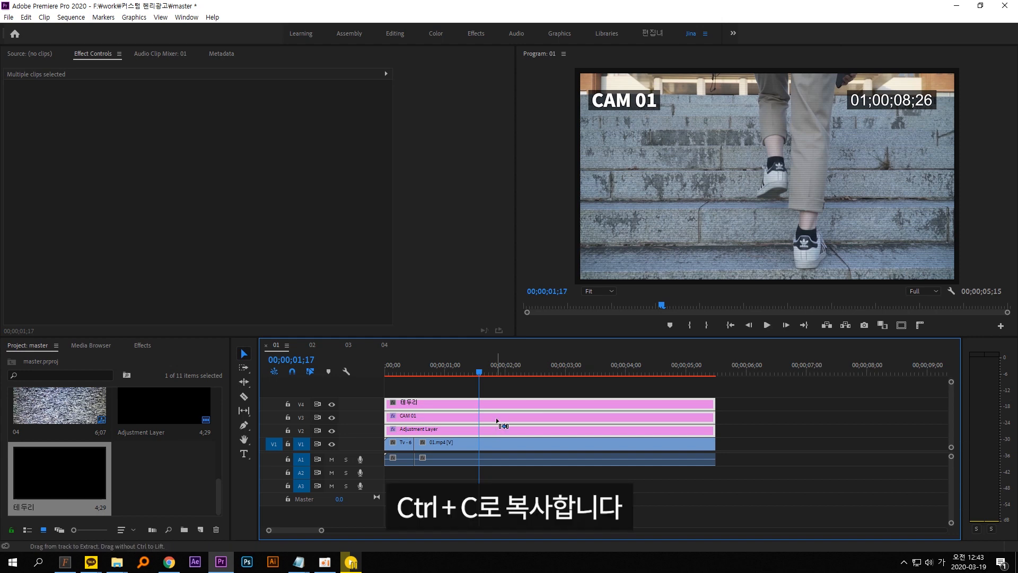
Paste the copied clips from track V2 upward at the start of sequence 02 and extend them to the video's end.
click(315, 346)
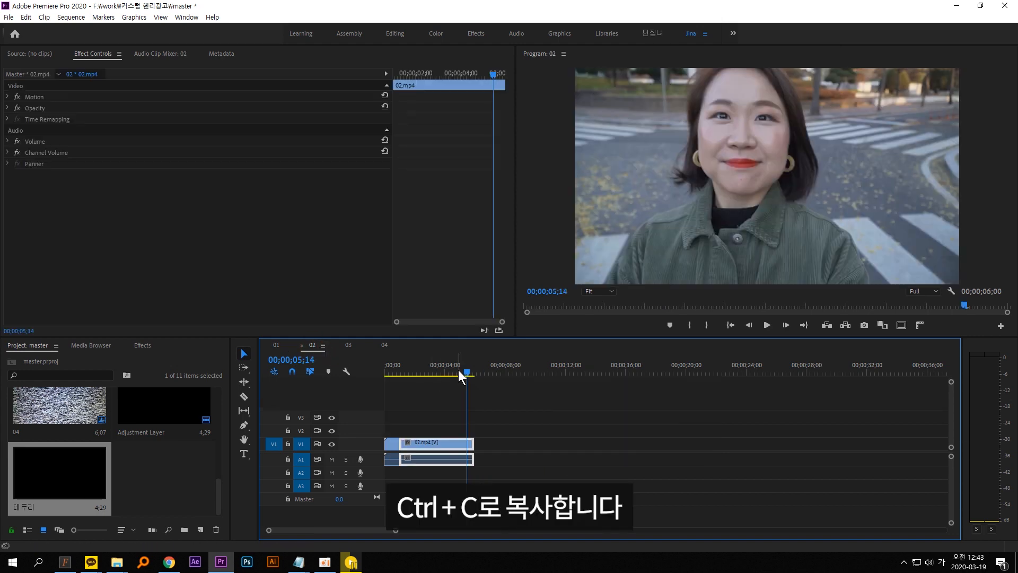
drag(461, 368, 371, 369)
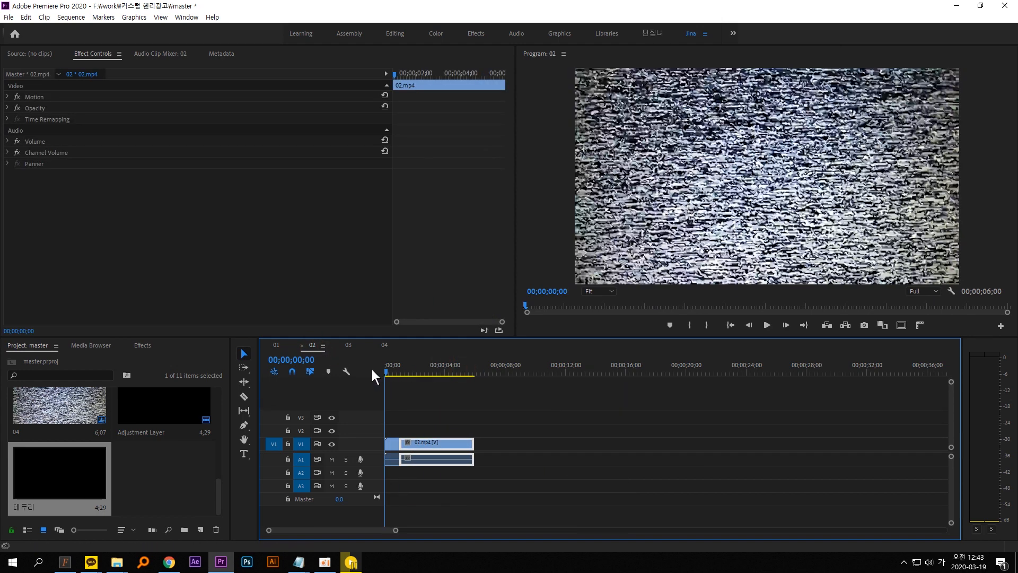
click(303, 444)
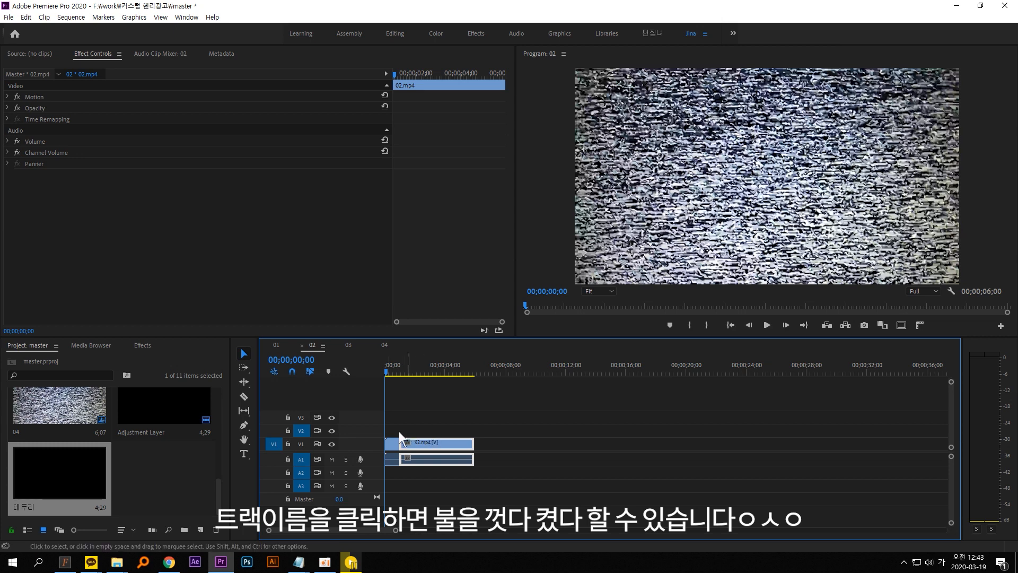
key(ctrl+v)
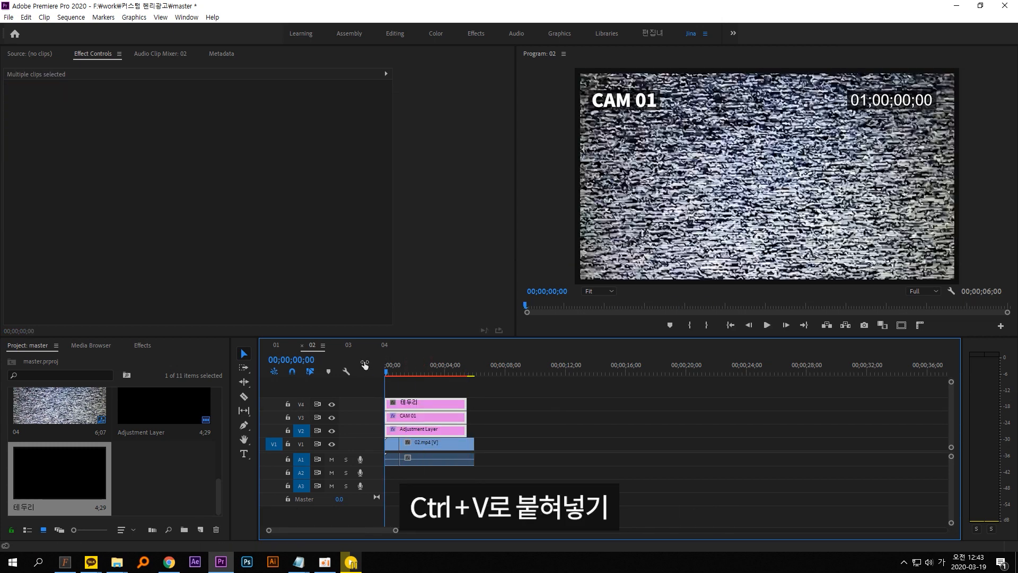
key(equal)
key(equal)
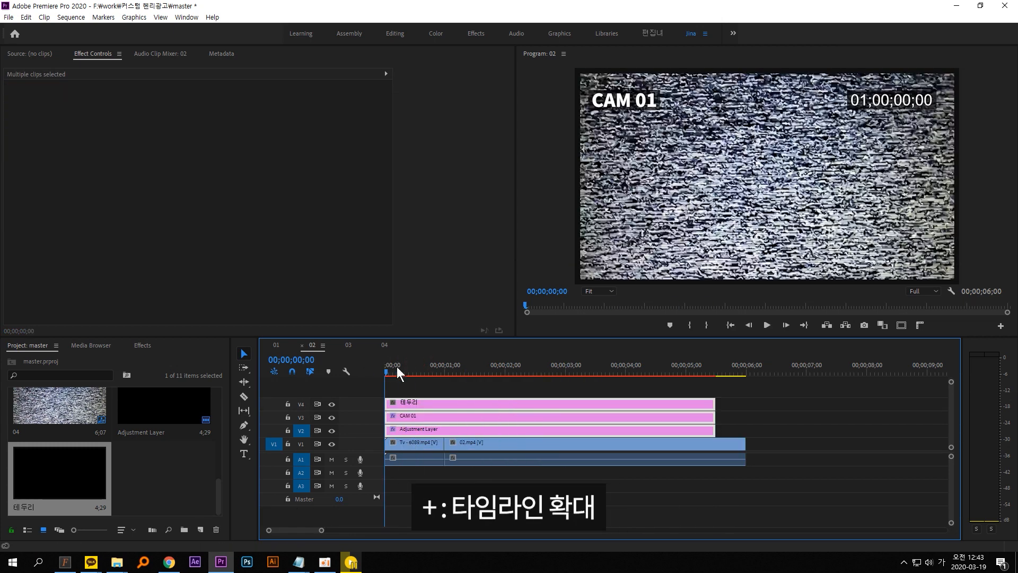
drag(397, 366, 629, 371)
drag(714, 403, 746, 403)
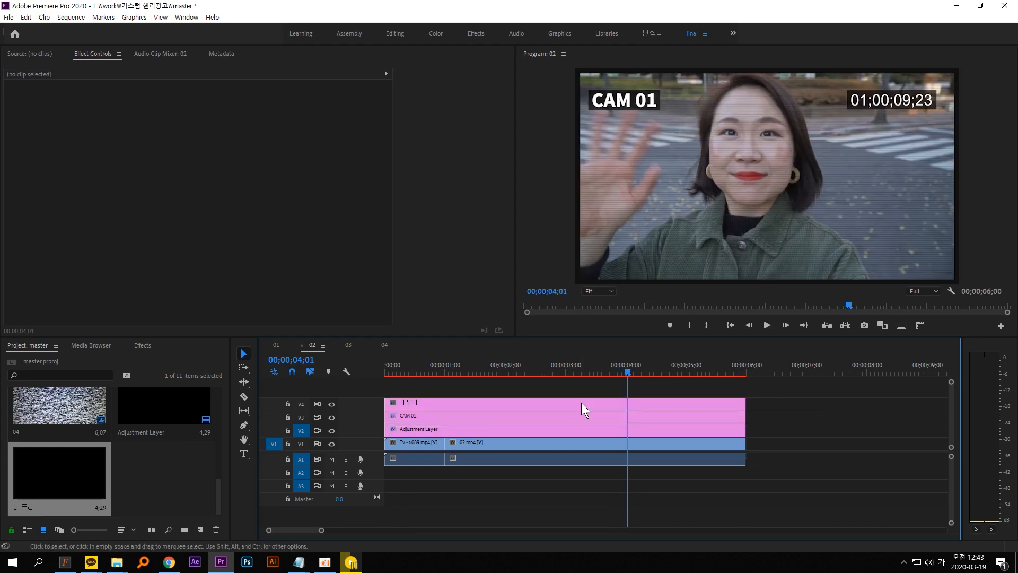
Compare the timecode shown in sequence 02 with the one in sequence 01.
click(438, 430)
scroll(107, 244, down, 2)
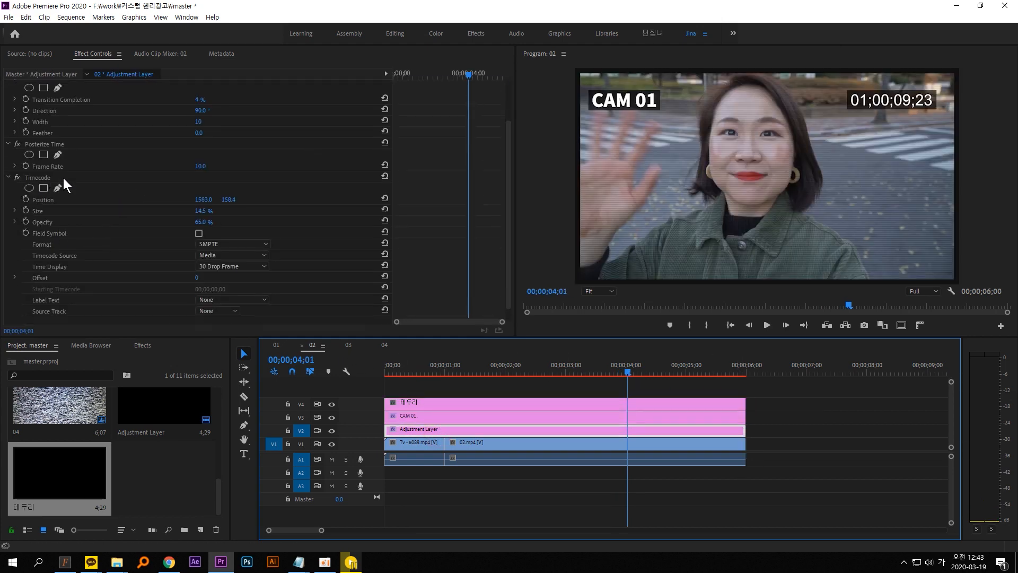
click(275, 344)
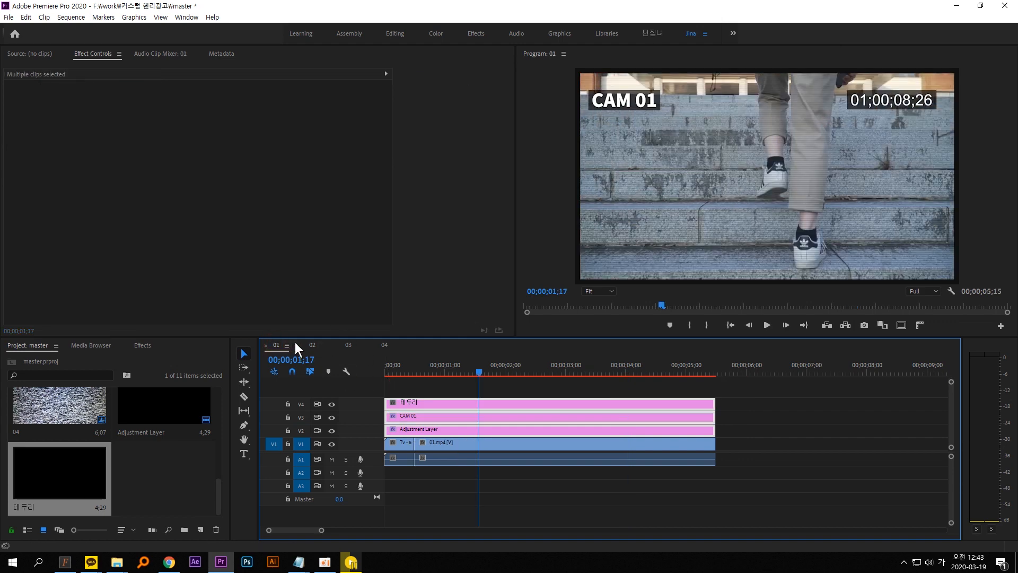
click(315, 343)
click(290, 343)
click(313, 345)
click(479, 388)
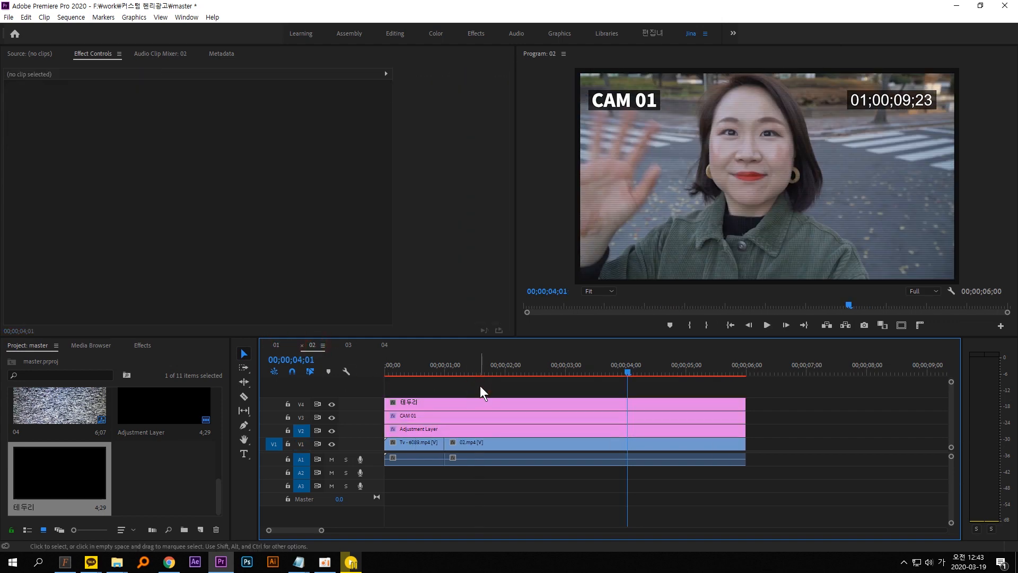
Set the Timecode effect's Time Display to 24 on sequence 02's adjustment layer.
click(514, 426)
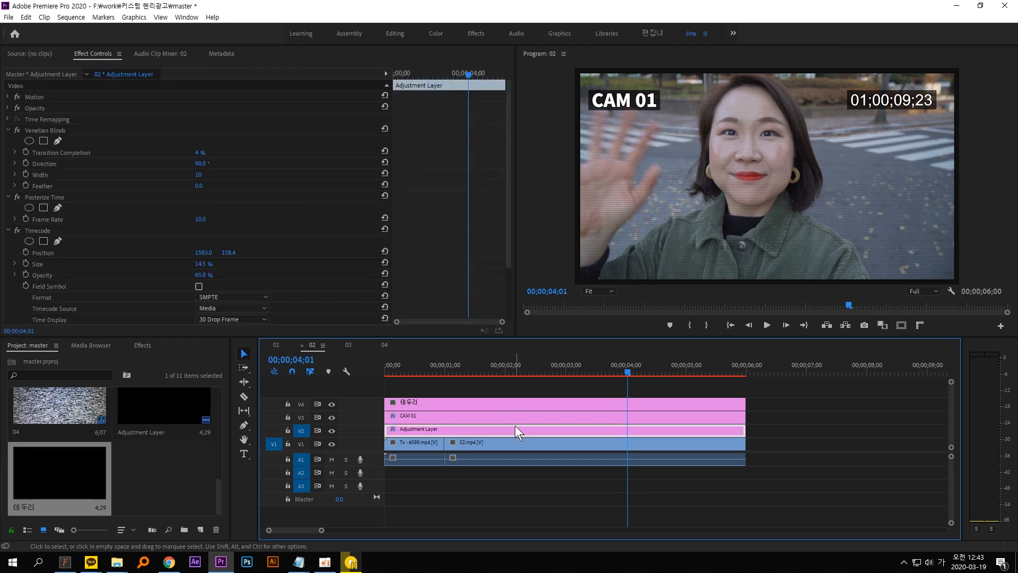
click(503, 429)
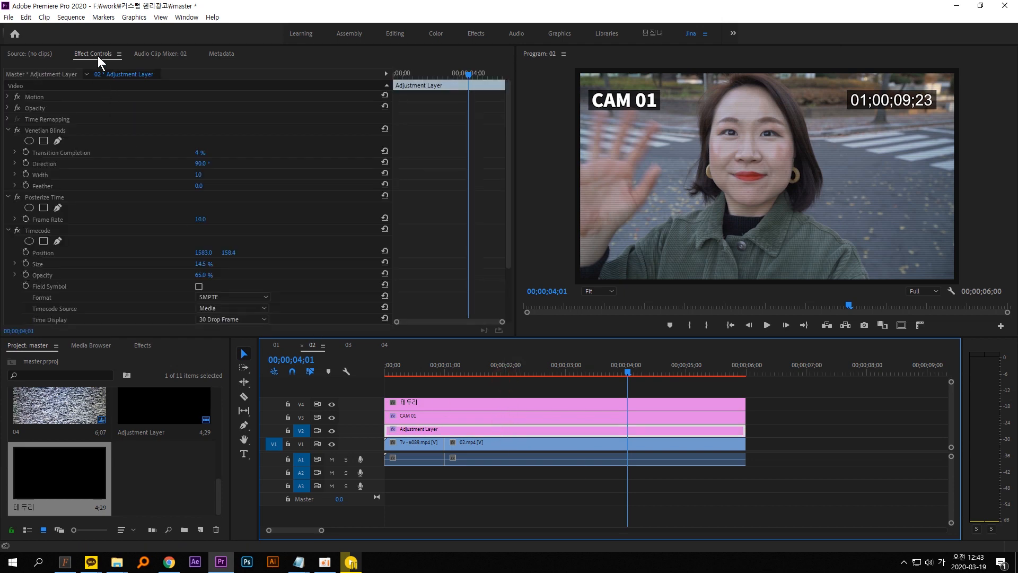
scroll(253, 116, down, 3)
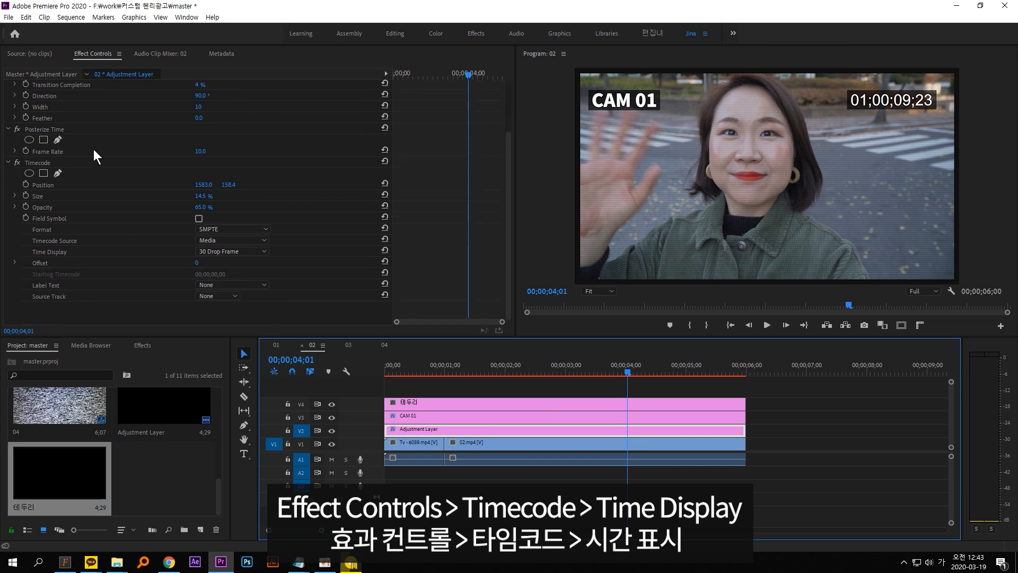
click(95, 162)
click(229, 250)
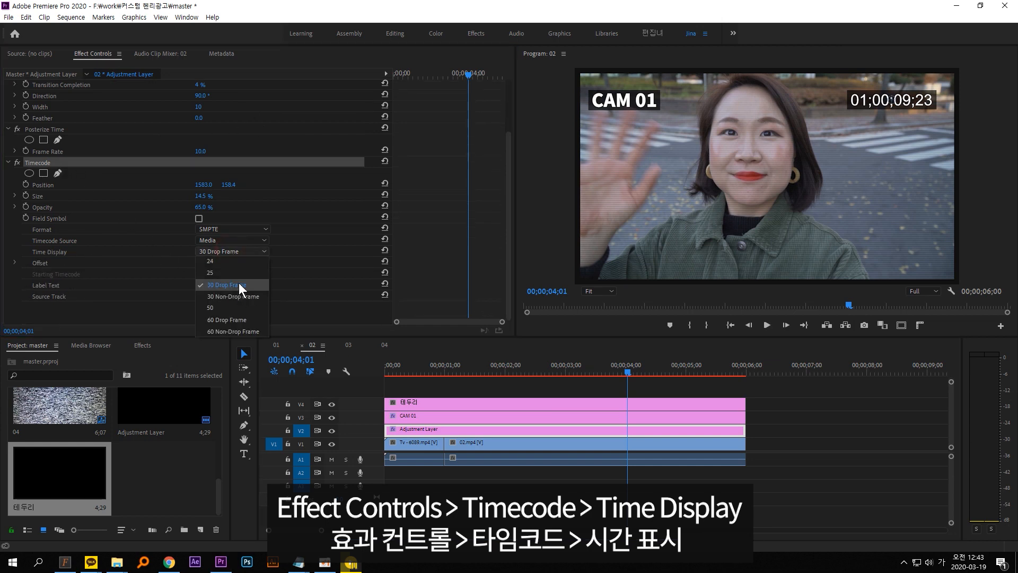
click(235, 266)
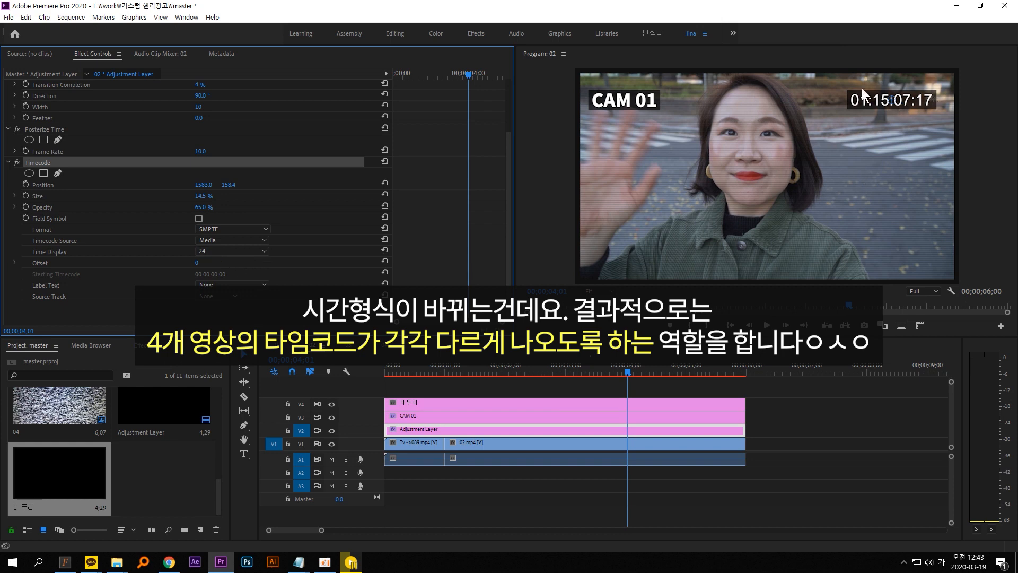
click(277, 346)
click(312, 348)
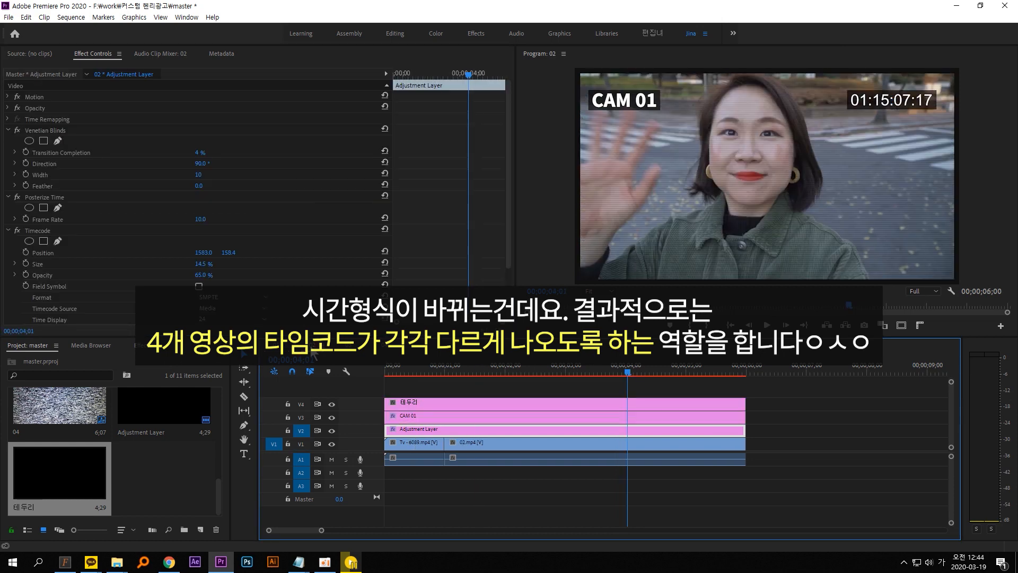
Paste the copied clips from track V2 upward at the start of sequence 03 and extend them to the video's end.
click(349, 345)
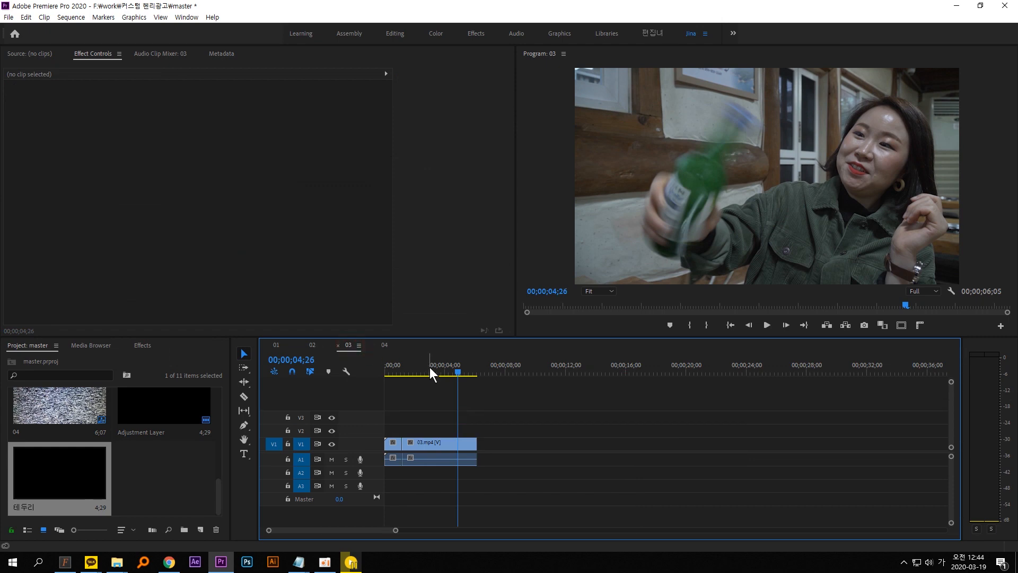
drag(457, 373, 345, 367)
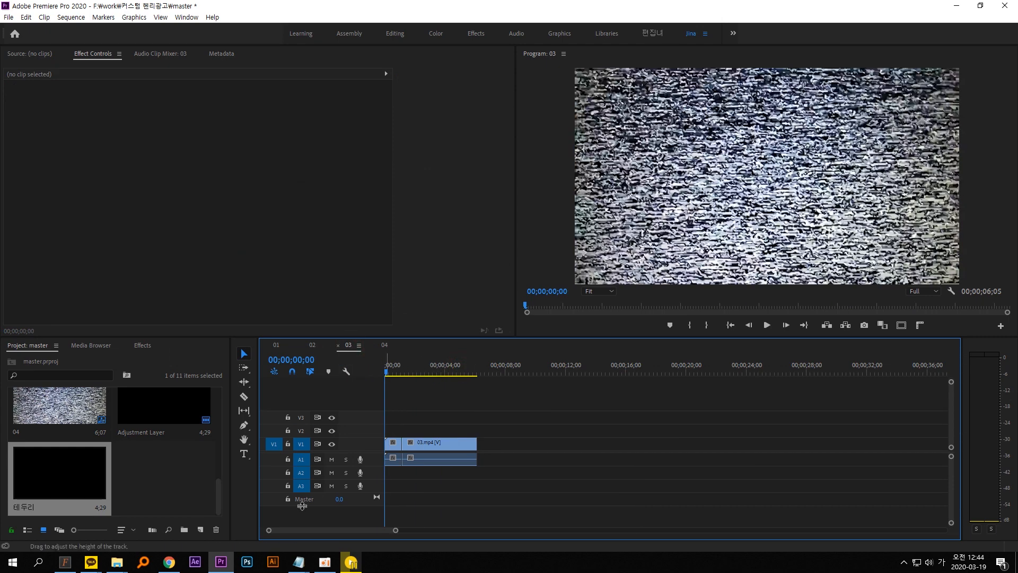
click(301, 432)
key(ctrl+v)
click(468, 403)
drag(472, 402, 476, 403)
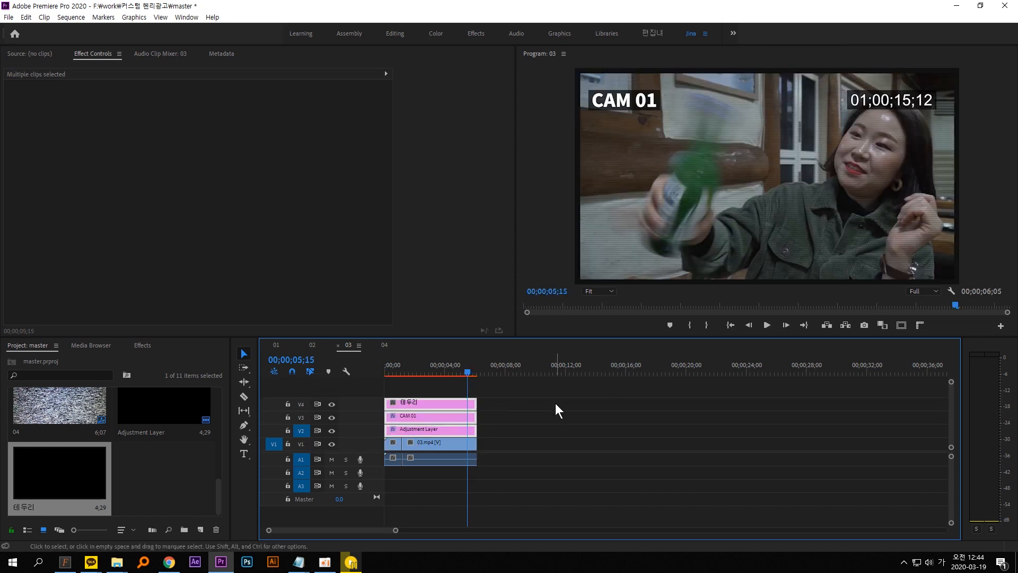
click(526, 422)
Set the Timecode effect's Time Display to 60 Drop Frame on sequence 03's adjustment layer.
click(423, 430)
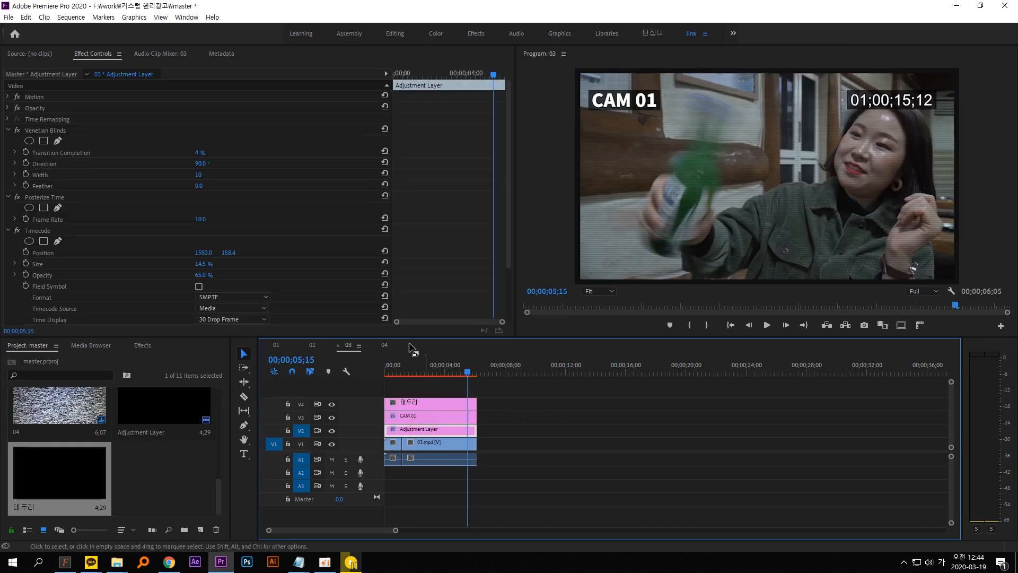
scroll(142, 170, down, 3)
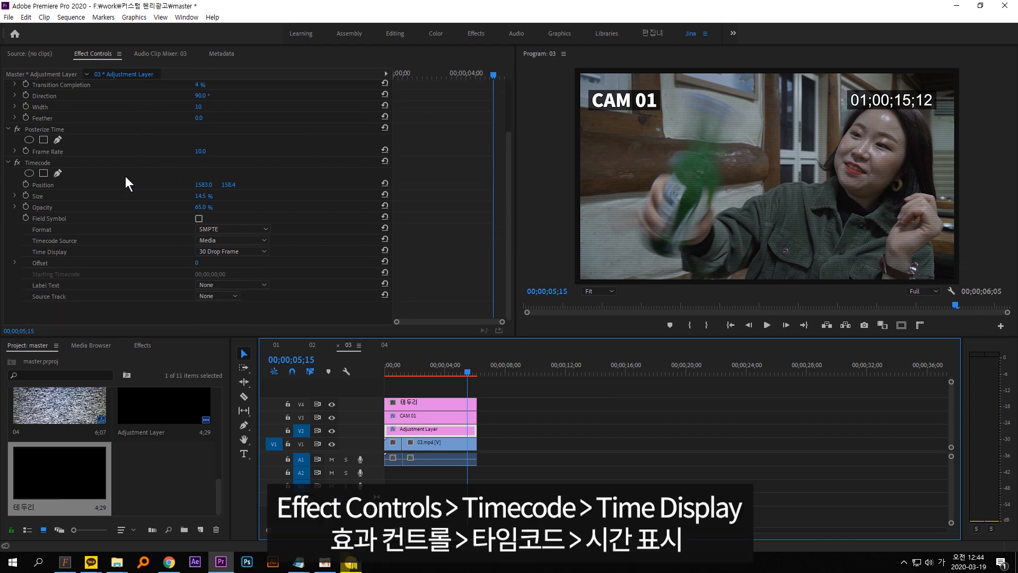
click(41, 163)
click(53, 254)
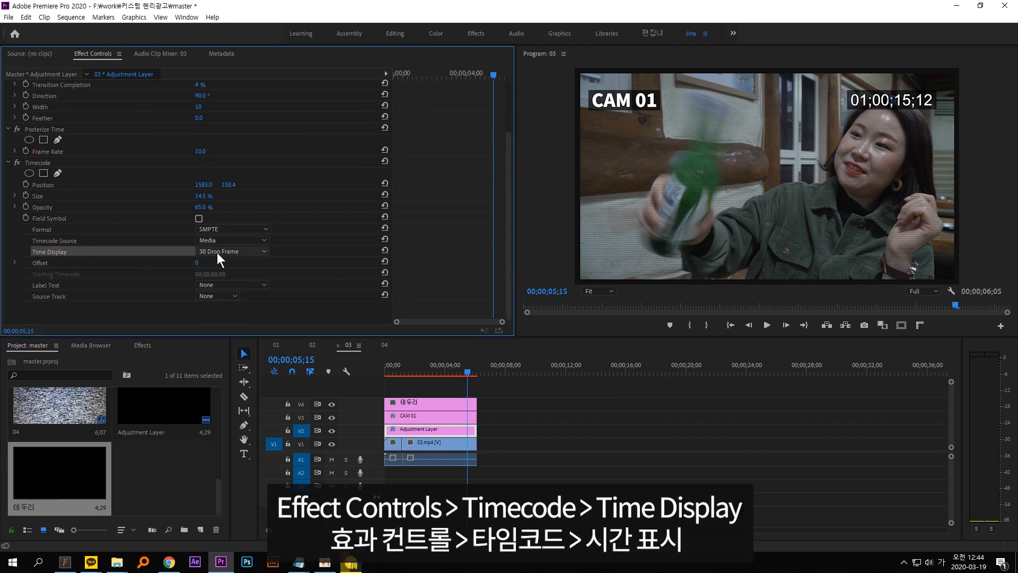
click(239, 251)
click(246, 321)
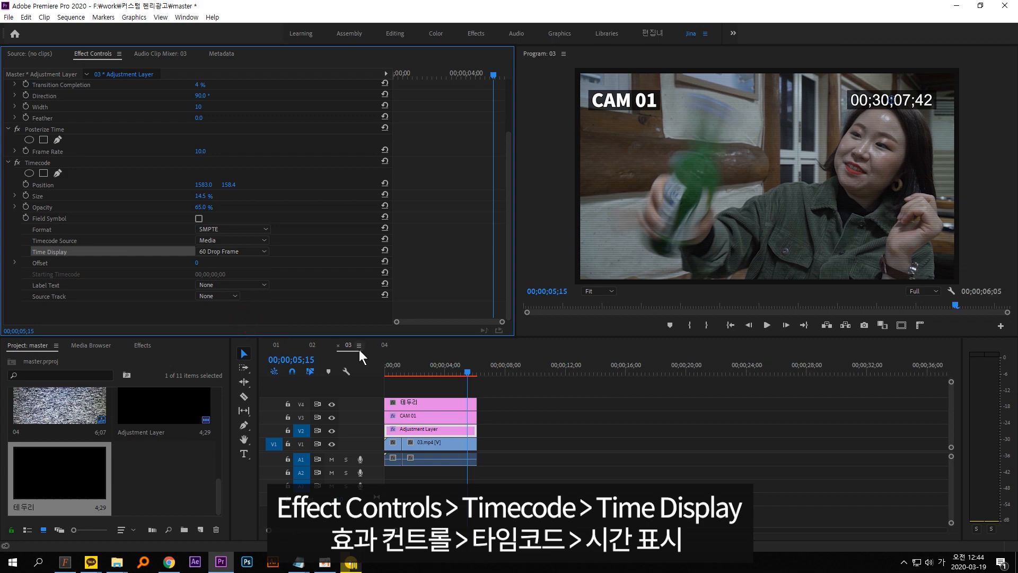
Paste the copied clips from track V2 upward at the start of sequence 04 and extend them to the video's end.
click(386, 346)
drag(357, 355, 319, 362)
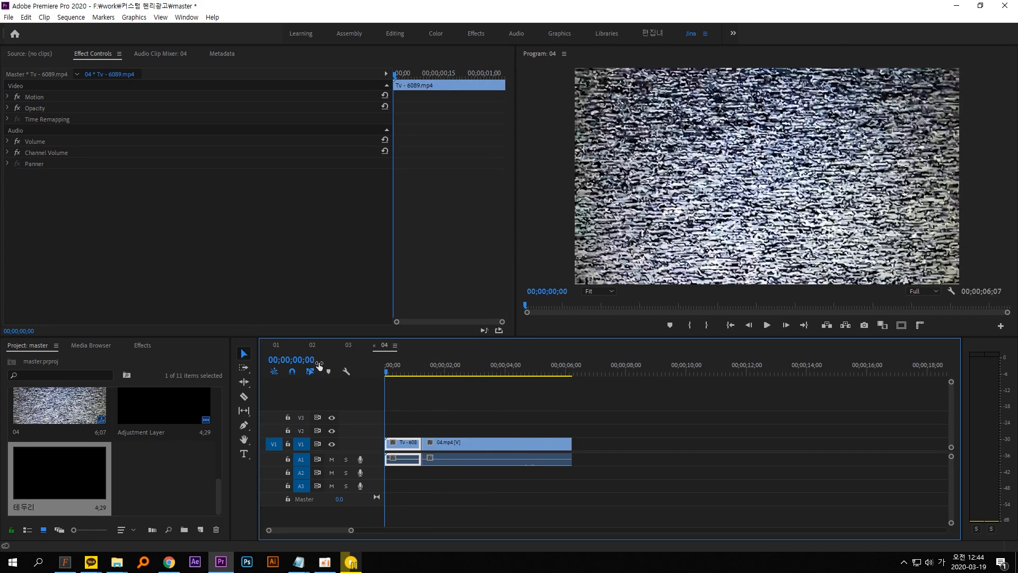
click(304, 443)
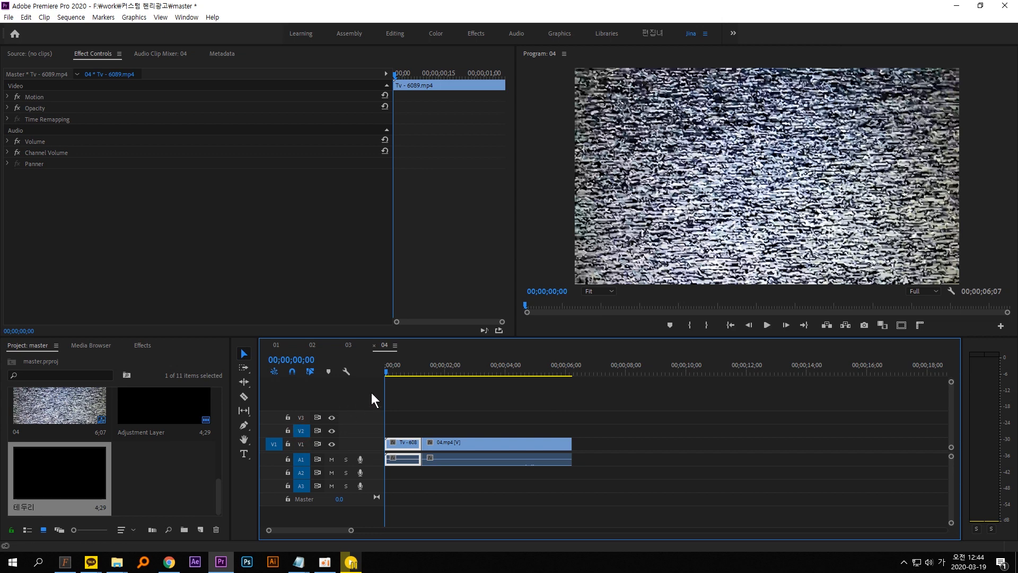
key(ctrl+v)
drag(549, 403, 571, 401)
click(612, 432)
Set the Timecode effect's Time Display to 50 on sequence 04's adjustment layer and return to sequence 01.
click(423, 429)
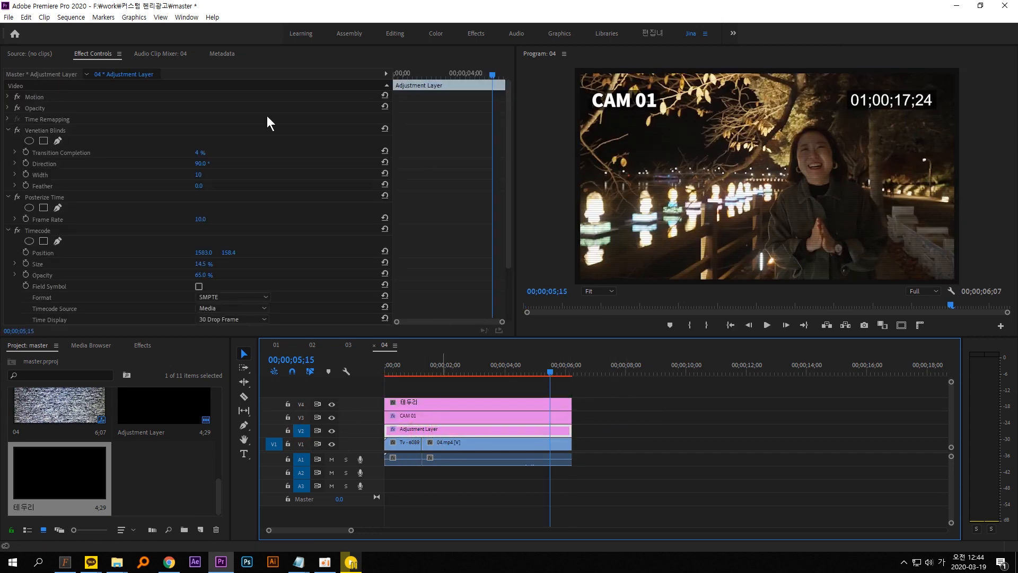
scroll(135, 184, down, 3)
click(42, 166)
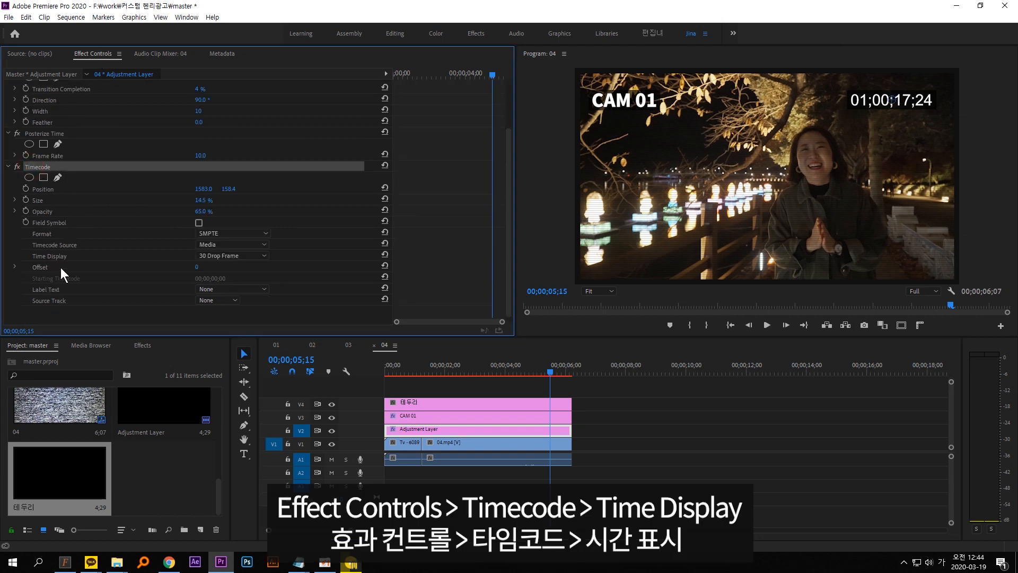
click(245, 255)
click(244, 309)
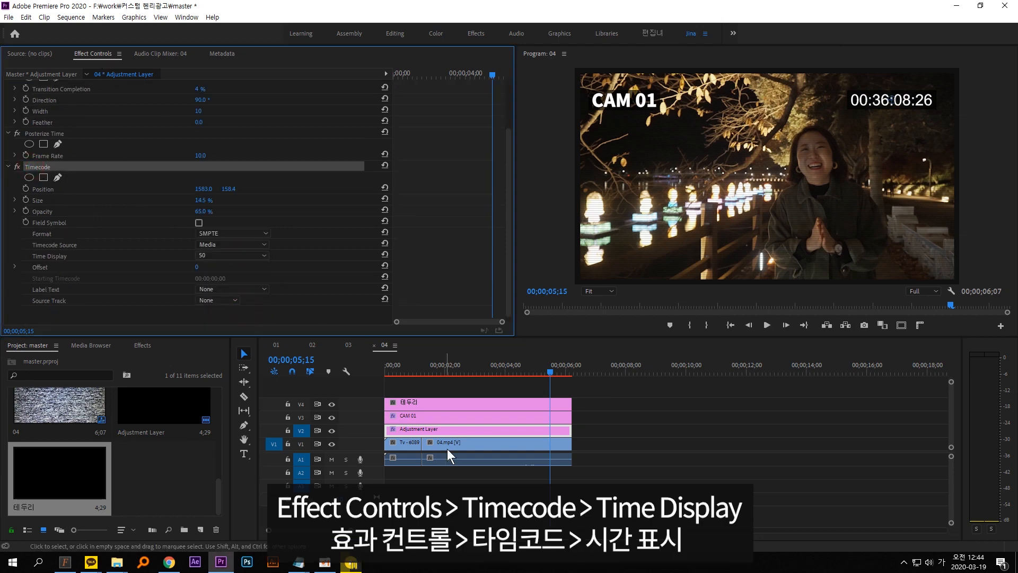
click(347, 344)
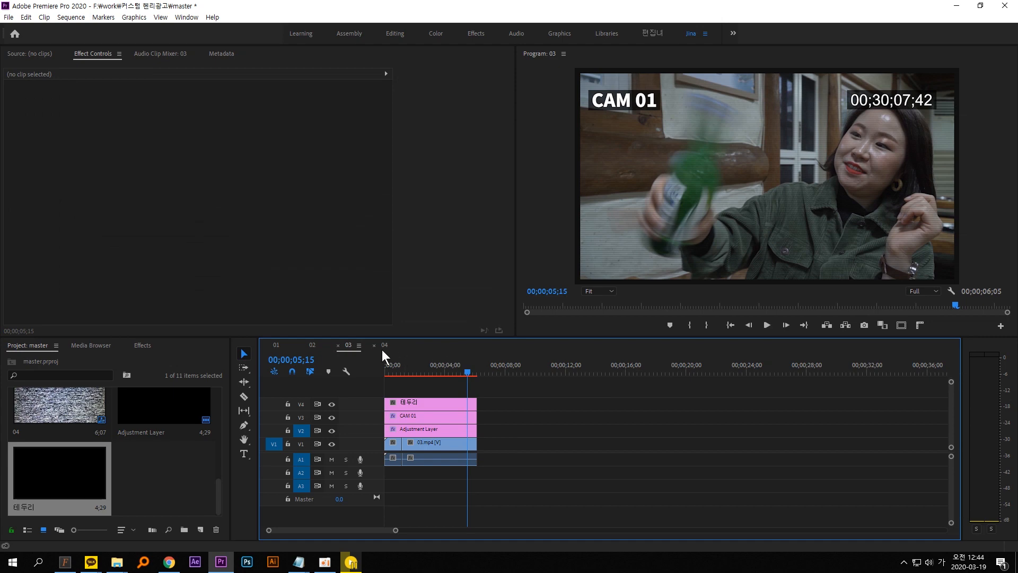
click(312, 345)
click(275, 345)
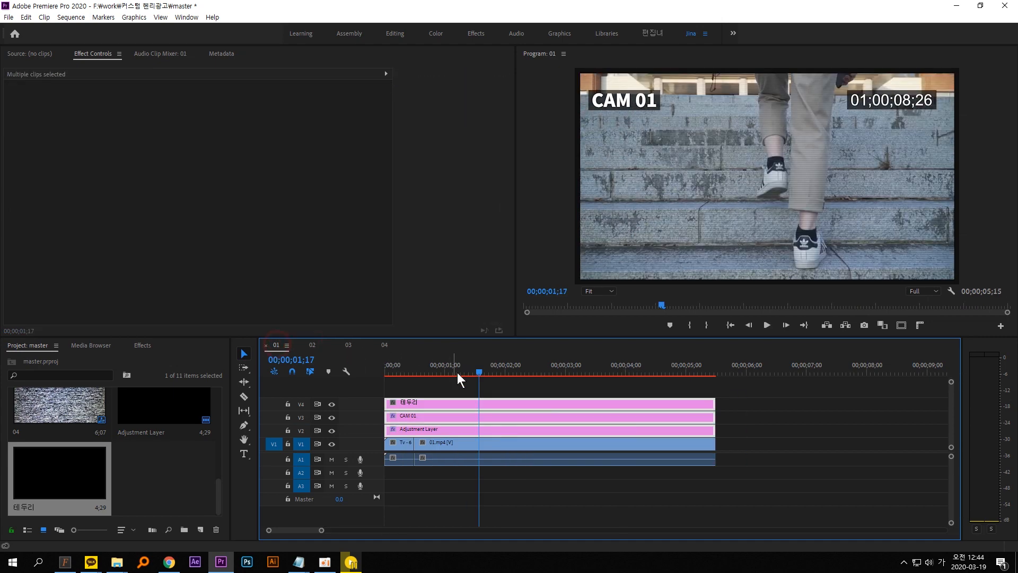
Create a new sequence named all using the DSLR 1080p30 preset.
click(539, 374)
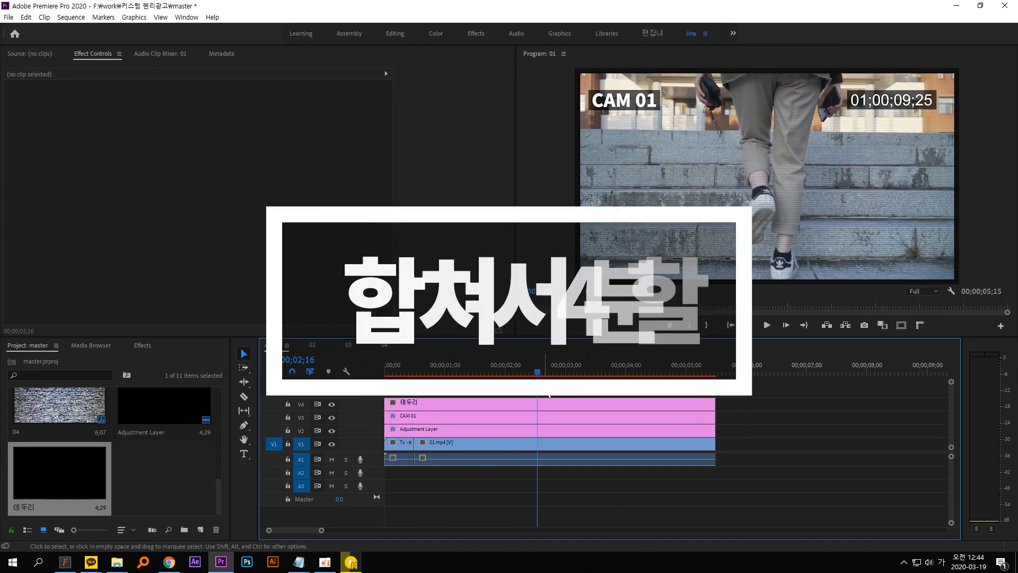
click(9, 18)
mouse_move(106, 28)
click(234, 50)
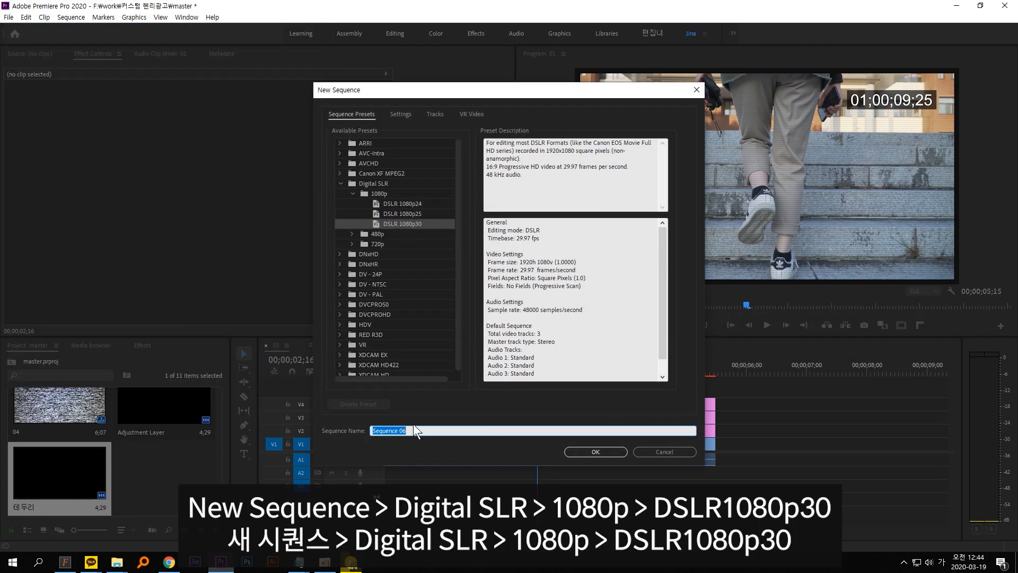
drag(420, 432, 318, 432)
text(all)
click(595, 453)
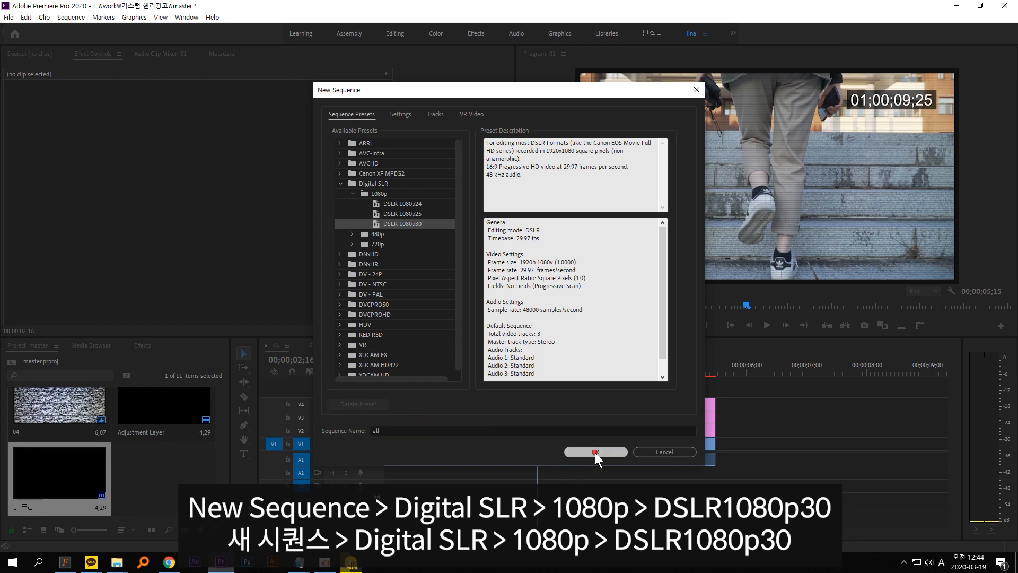
Stack sequences 01, 02, 03 and 04 on tracks V1 to V4 at the start of the all sequence.
drag(233, 408, 247, 408)
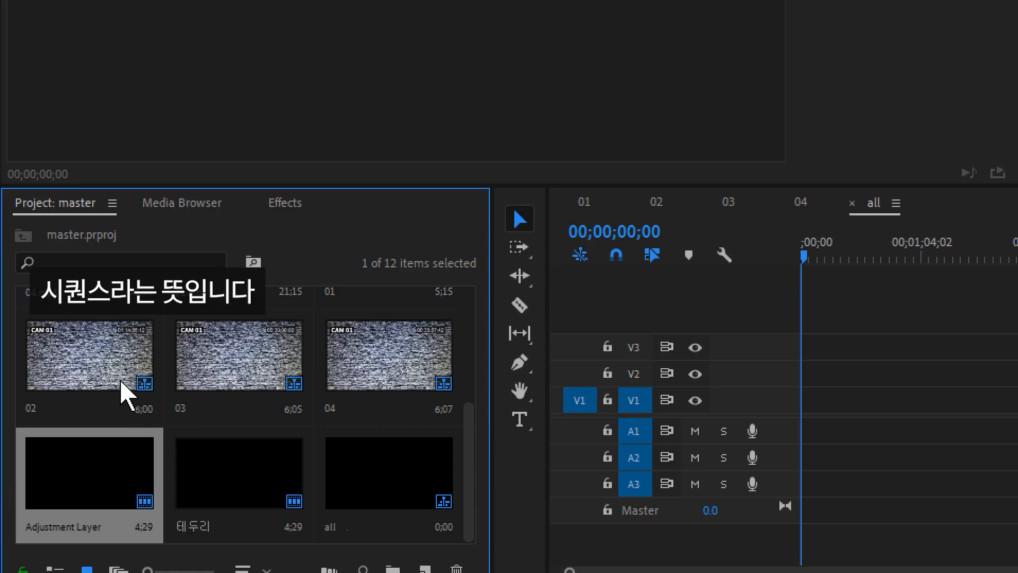
click(68, 441)
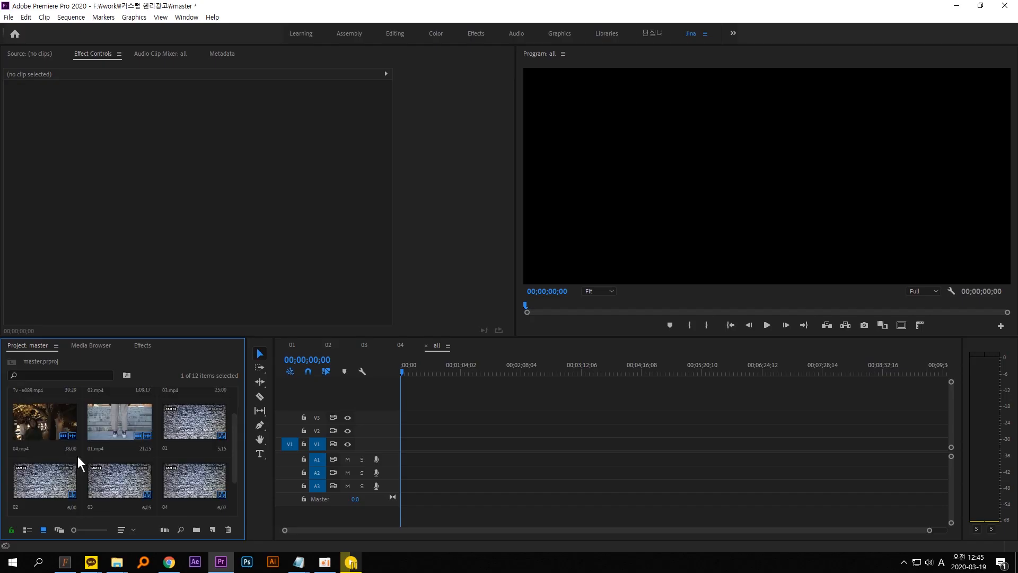
scroll(155, 412, up, 2)
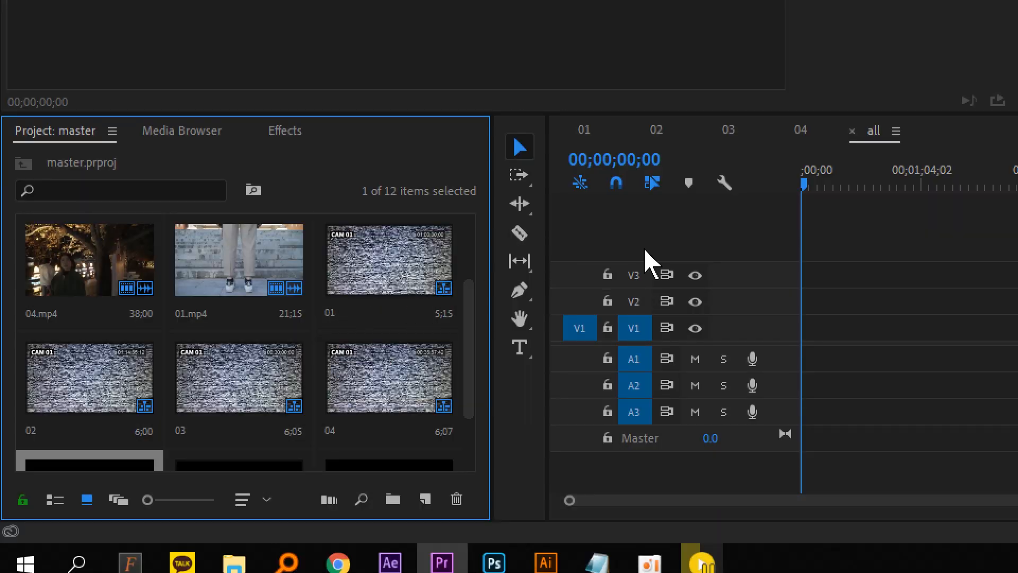
drag(382, 278, 812, 339)
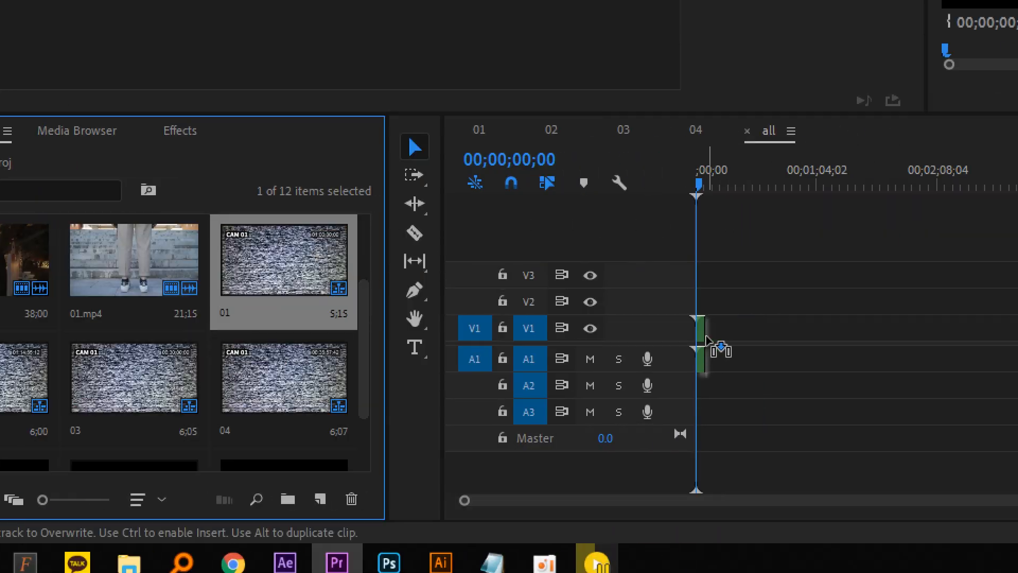
drag(706, 340, 699, 341)
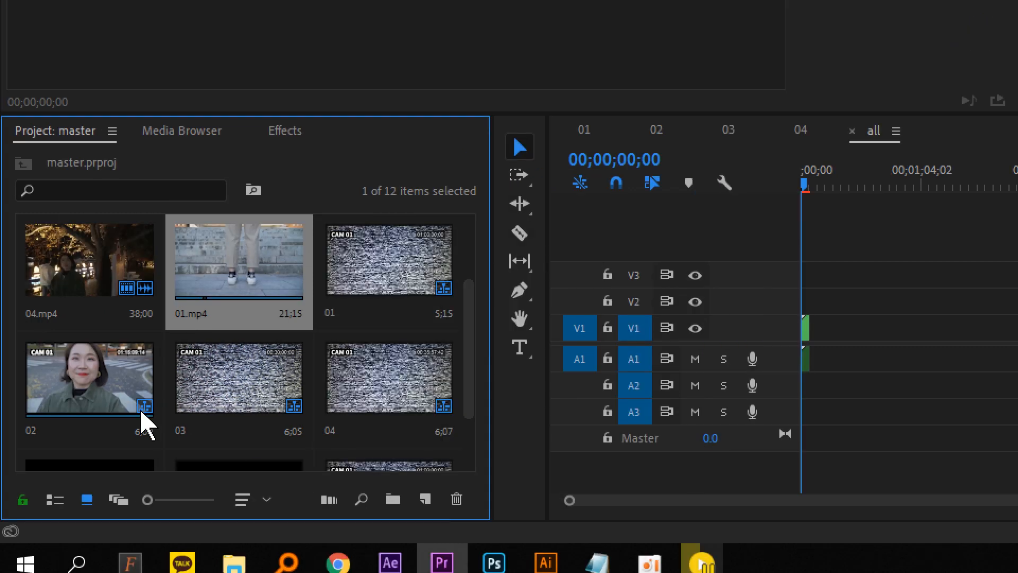
drag(73, 405, 790, 300)
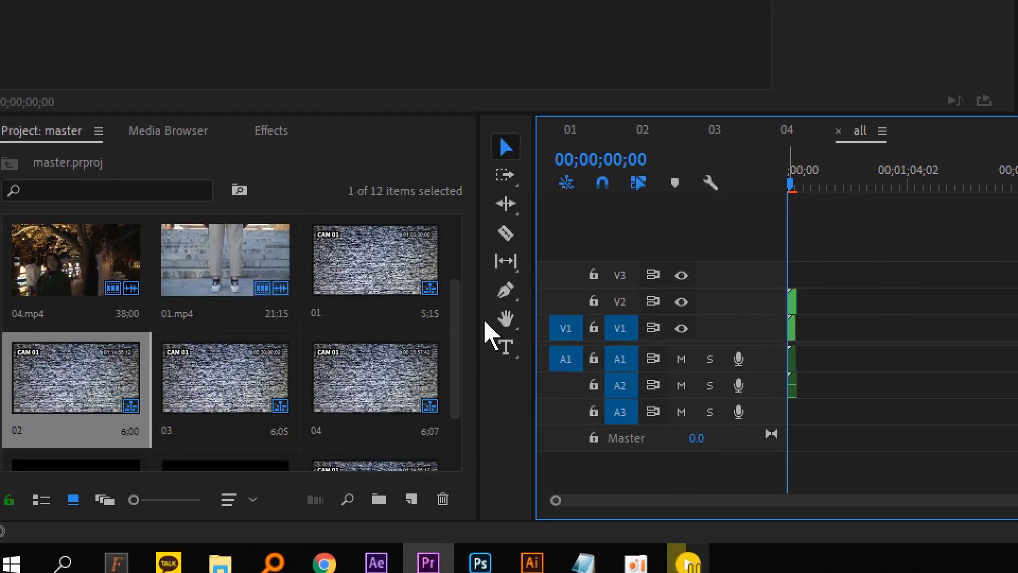
drag(223, 398, 750, 277)
drag(352, 391, 789, 245)
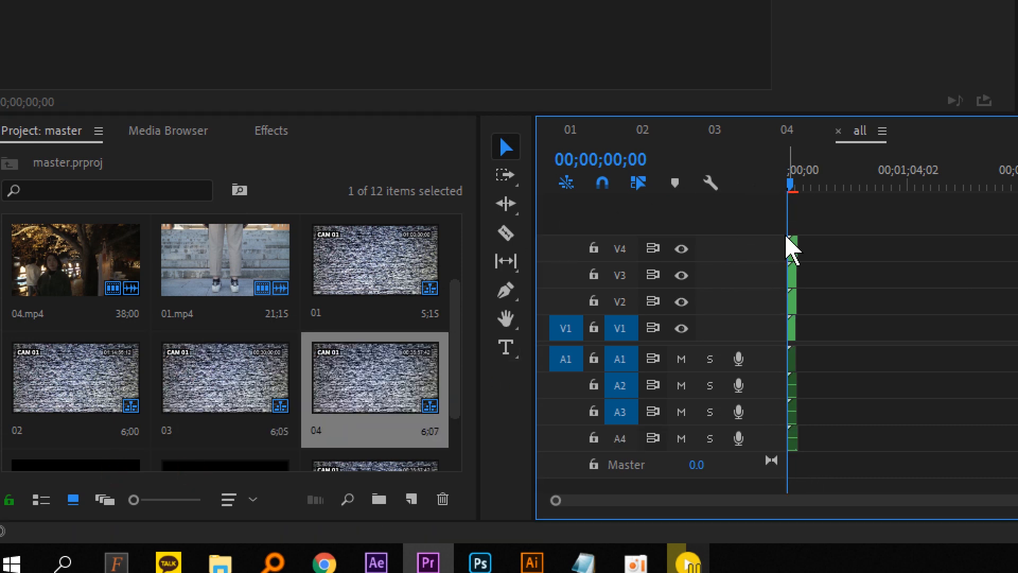
Unlink the four nested clips' video and audio, and delete all of their audio clips.
key(equal)
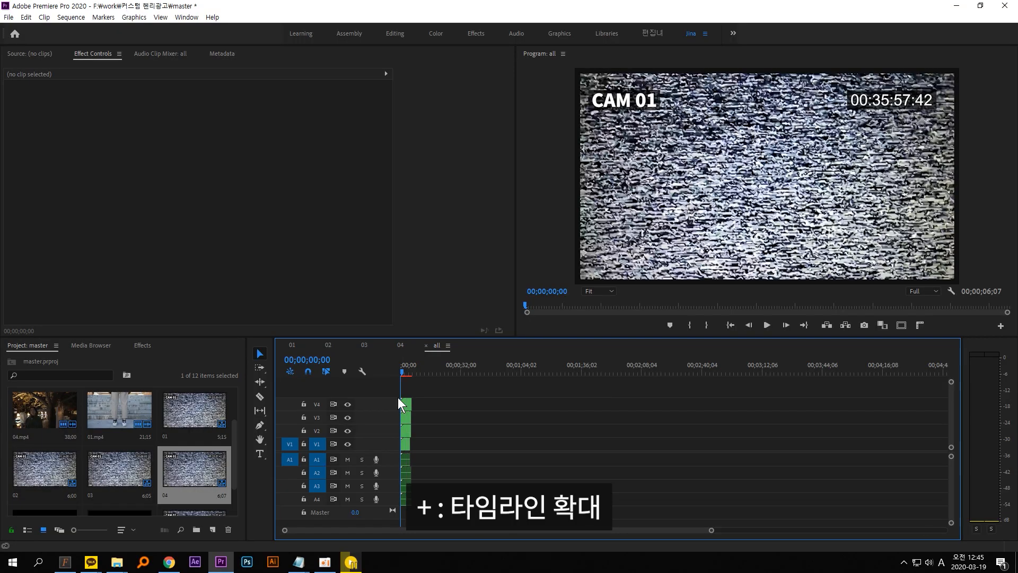
key(equal)
key(equal)
key(equal)
key(equal)
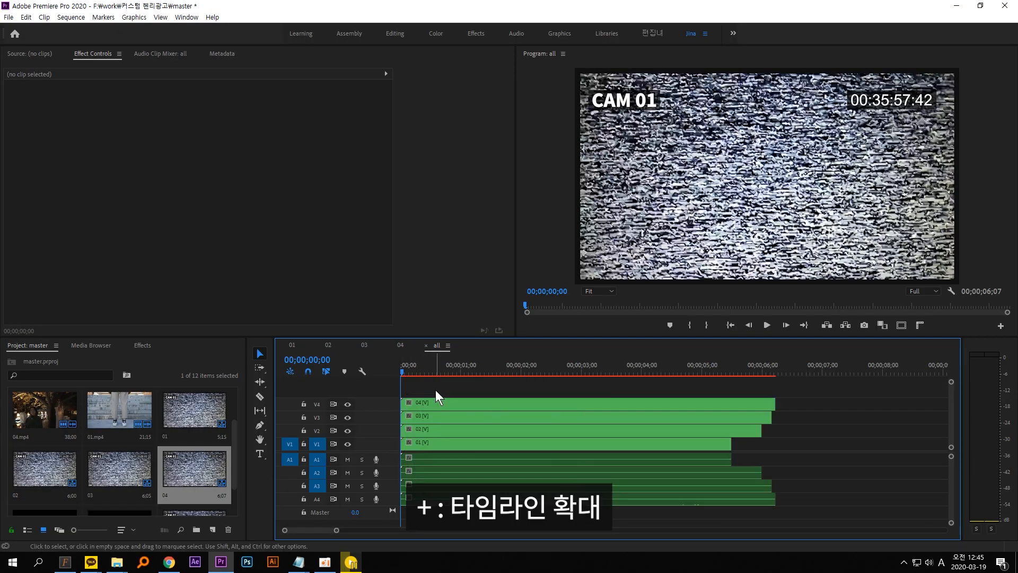
click(478, 372)
drag(503, 371, 578, 372)
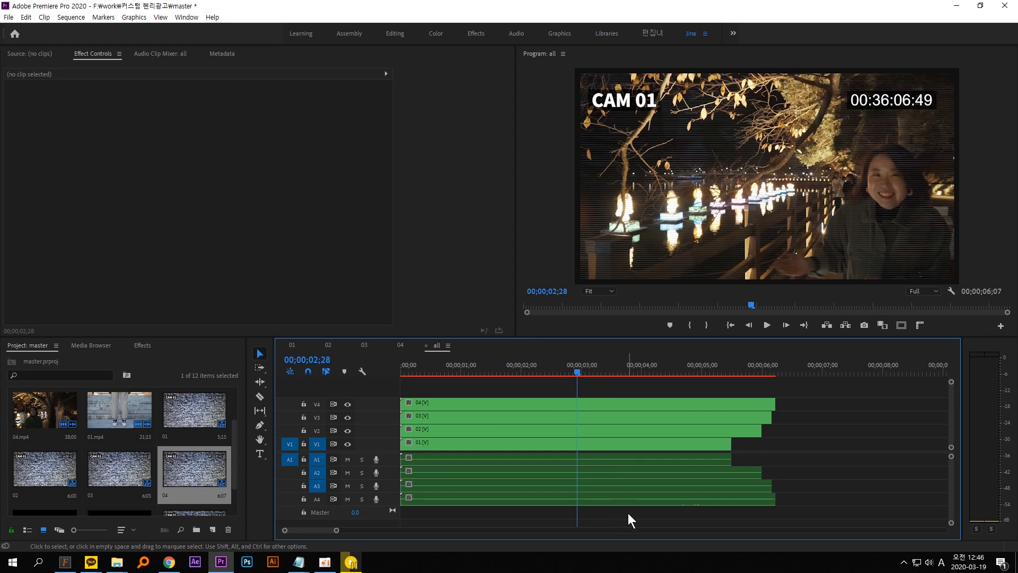
drag(629, 516, 522, 408)
right_click(538, 429)
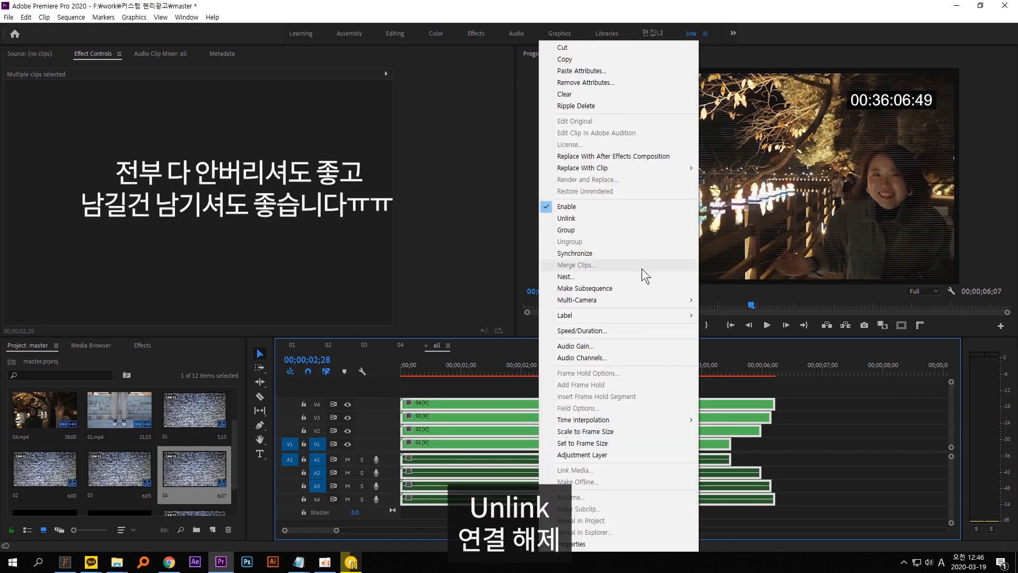
click(613, 218)
drag(642, 514, 552, 453)
key(Delete)
drag(549, 365, 603, 360)
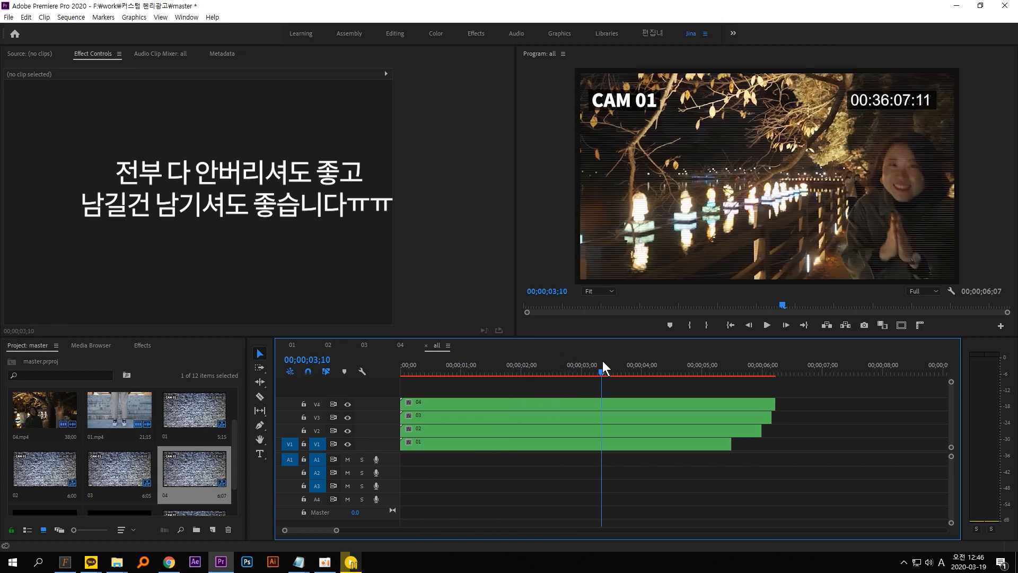
Place the Adjustment Layer above clip 04 at the start of the sequence, on a new track V5.
key(Home)
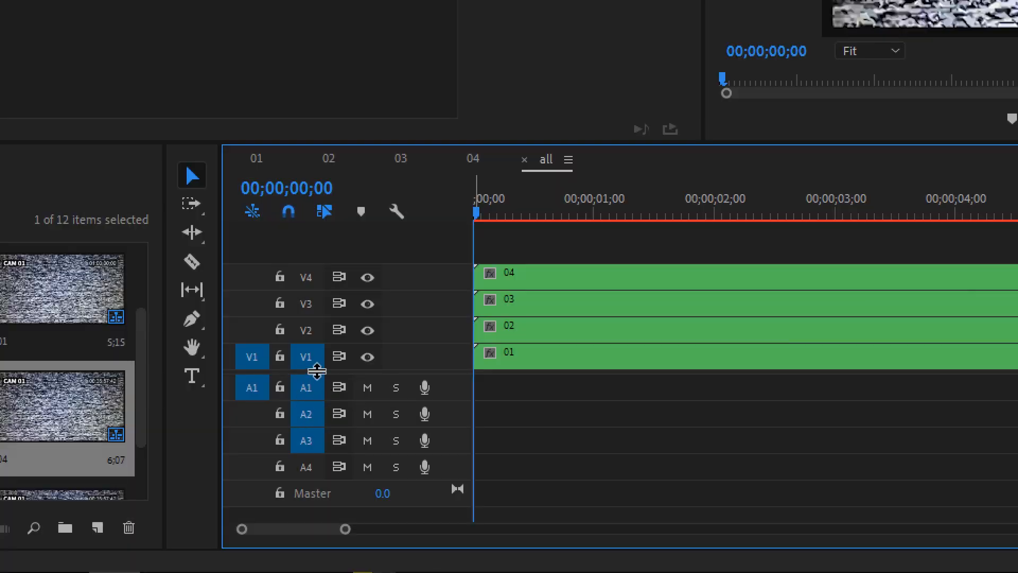
drag(316, 368, 322, 473)
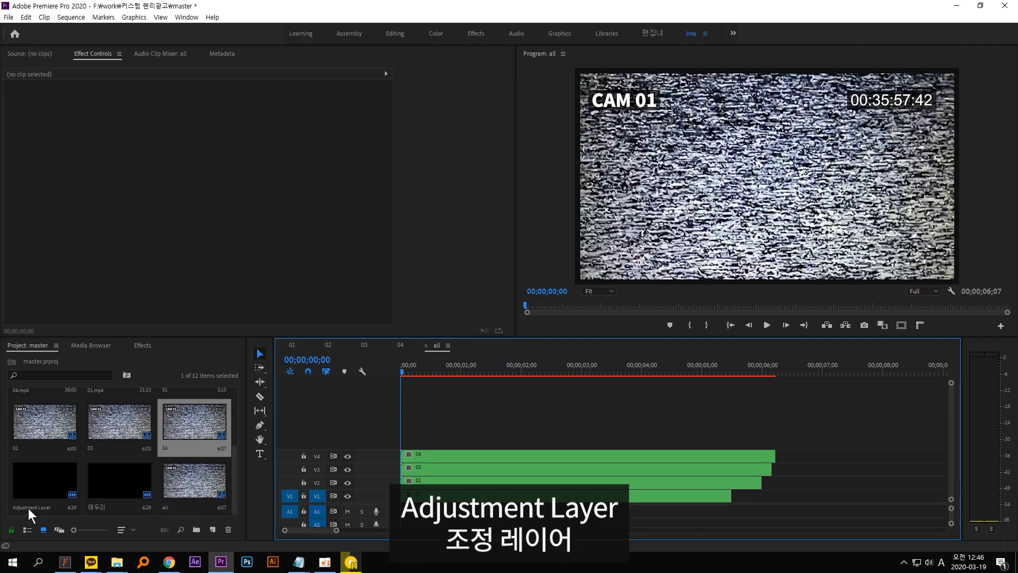
drag(30, 508, 457, 396)
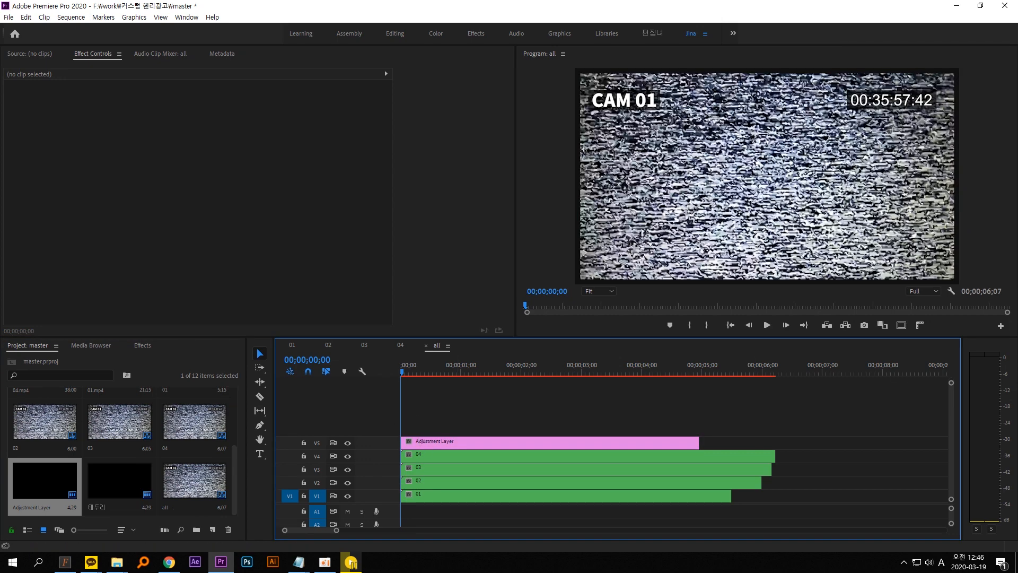
Review the opening of the reference video 흑백편.mxf in PotPlayer and return to Premiere Pro.
click(351, 562)
drag(285, 435, 193, 437)
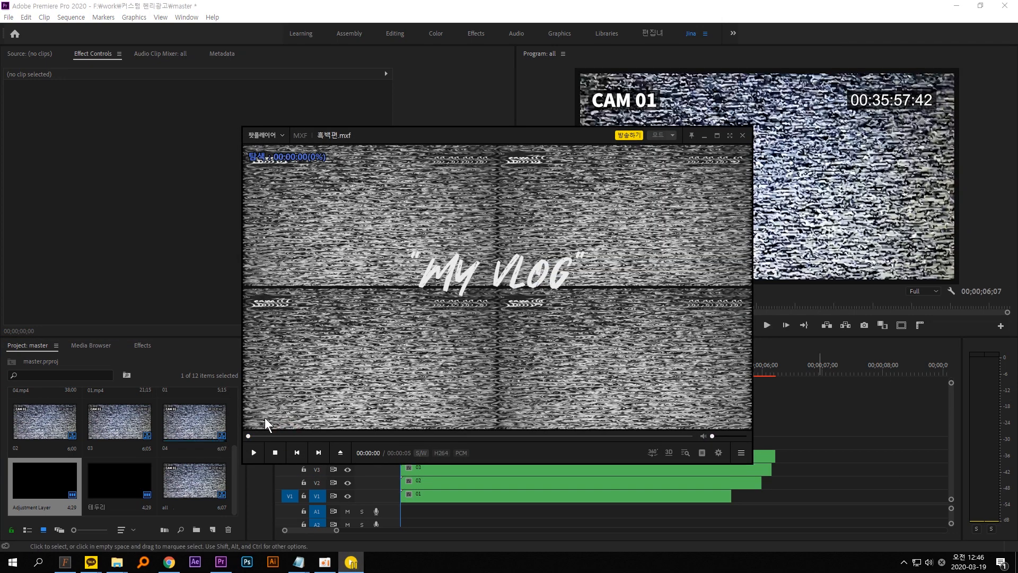
key(space)
key(space)
click(703, 136)
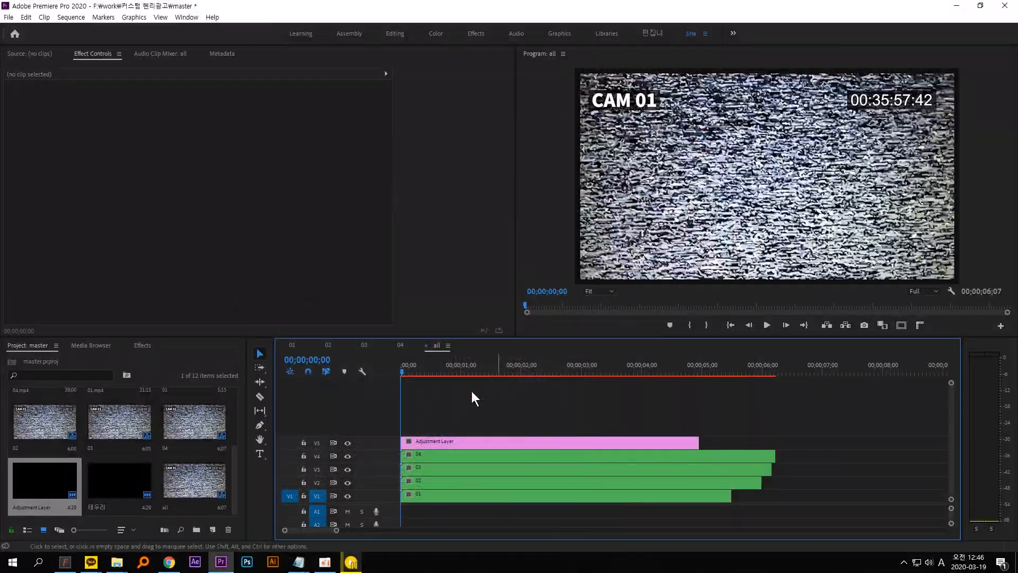
Cut the adjustment layer at 00;00;00;10 and delete the part after the cut.
mouse_move(411, 368)
mouse_down()
mouse_move(395, 370)
mouse_move(421, 370)
mouse_move(395, 369)
mouse_up()
click(325, 361)
click(339, 359)
key(BackSpace)
key(BackSpace)
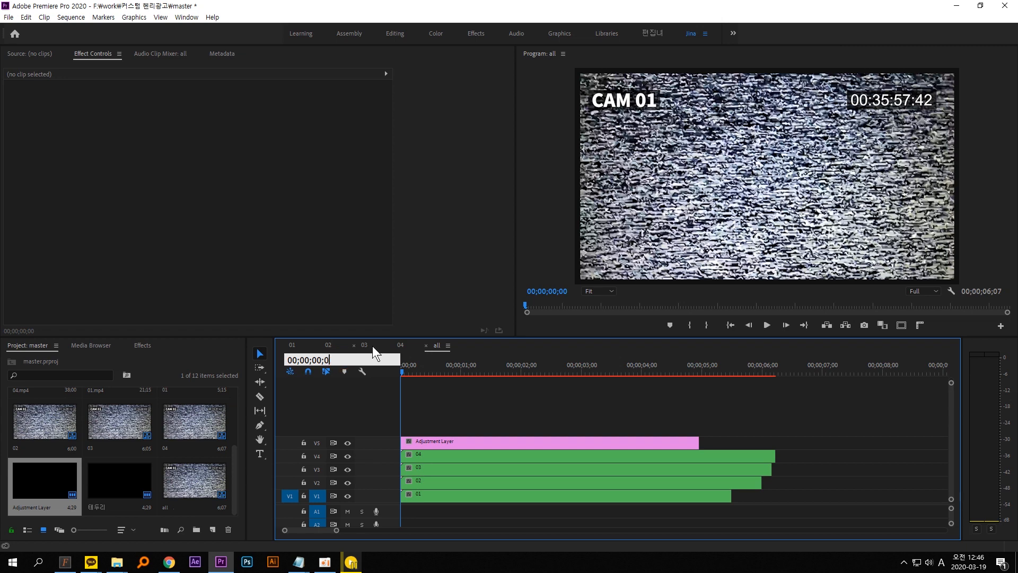
text(10)
key(Return)
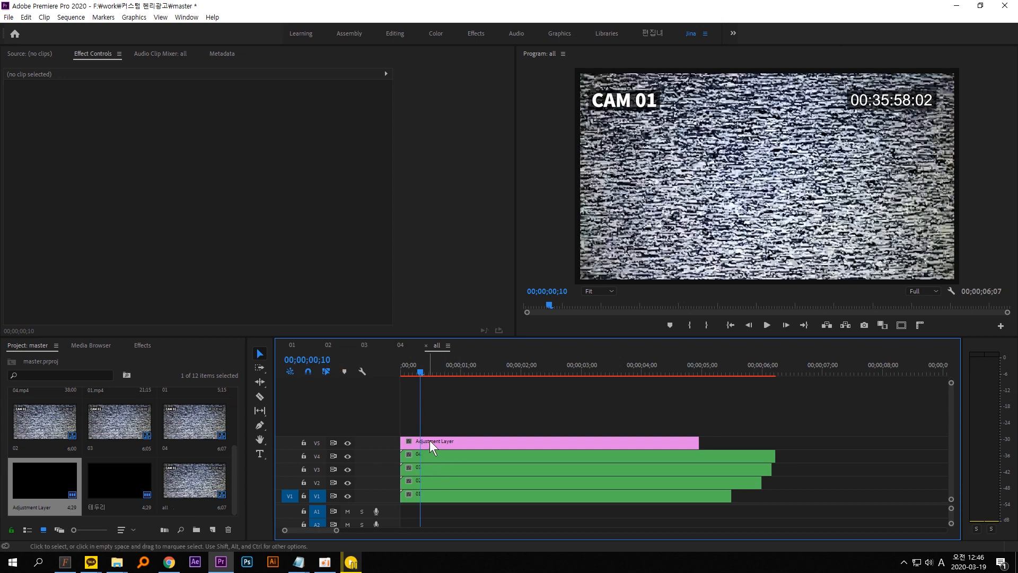
click(443, 441)
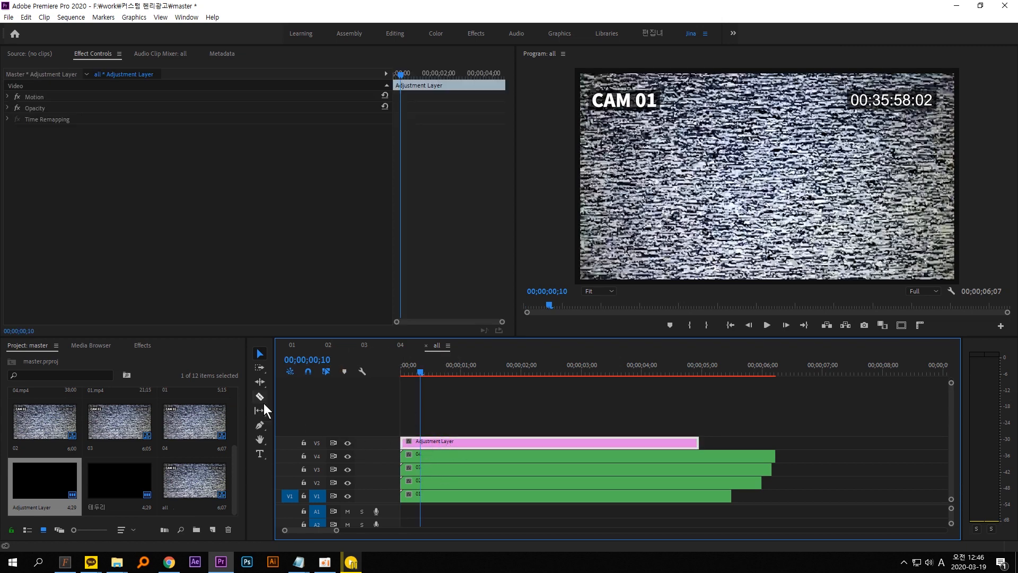
click(260, 396)
click(419, 441)
click(259, 353)
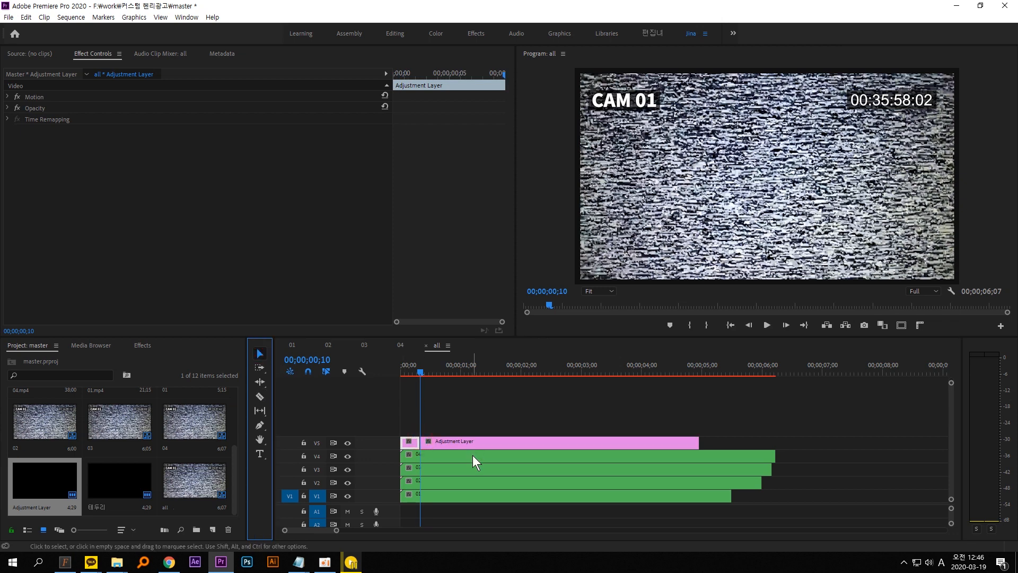
click(473, 431)
key(Delete)
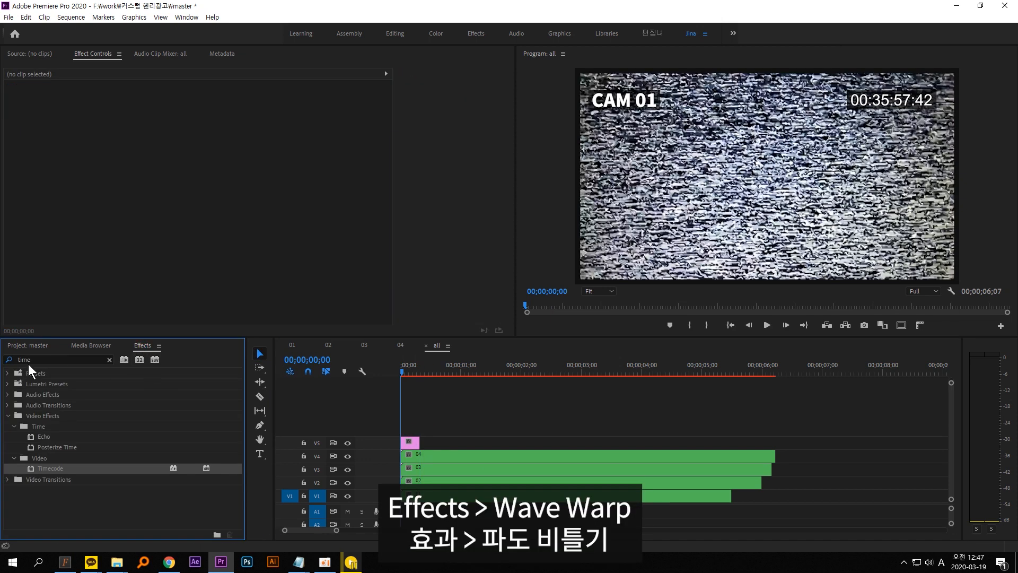
Find the Wave Warp effect and apply it to the short adjustment layer on V5.
drag(40, 359, 19, 359)
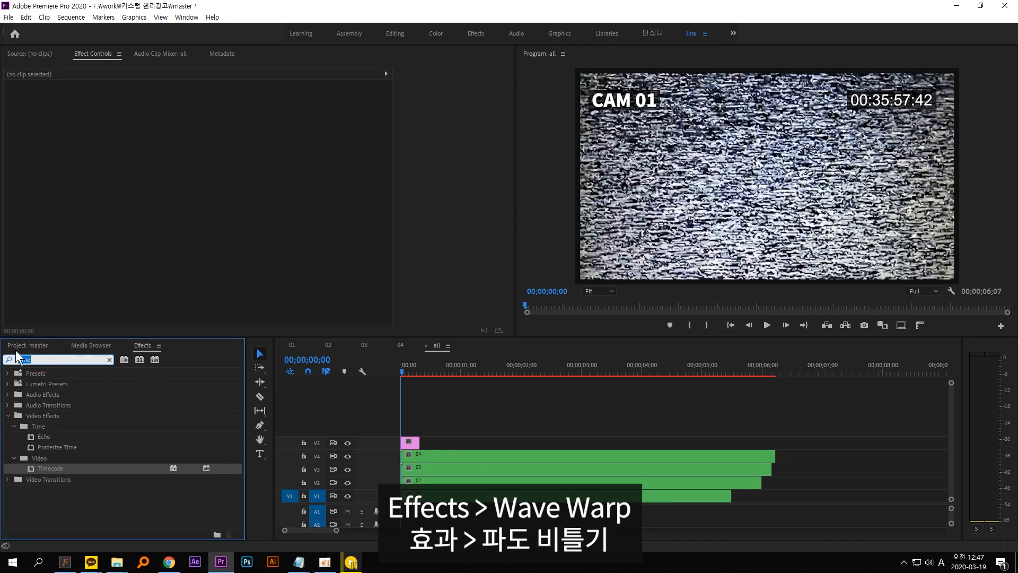
text(wave wavrp)
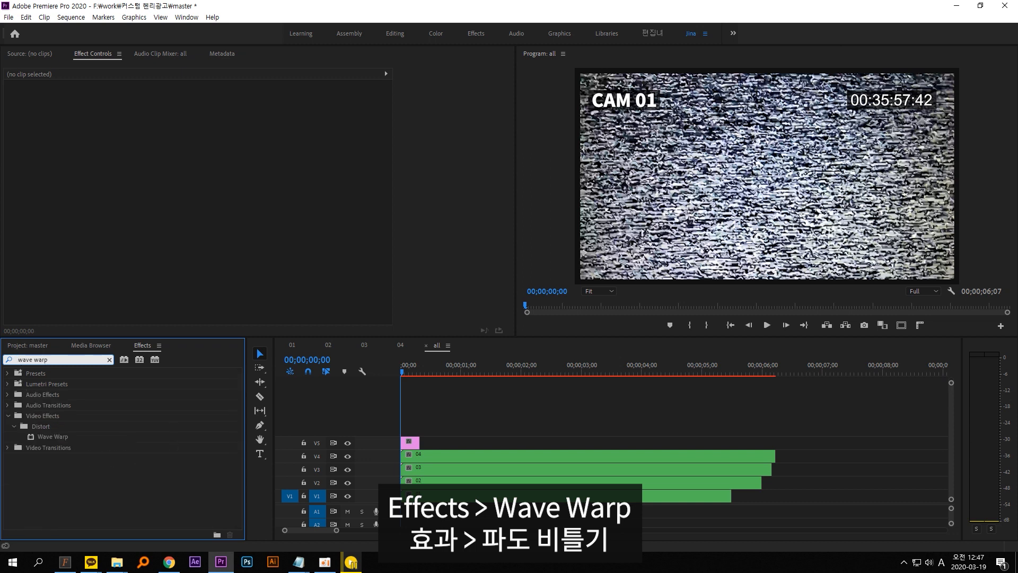
click(56, 435)
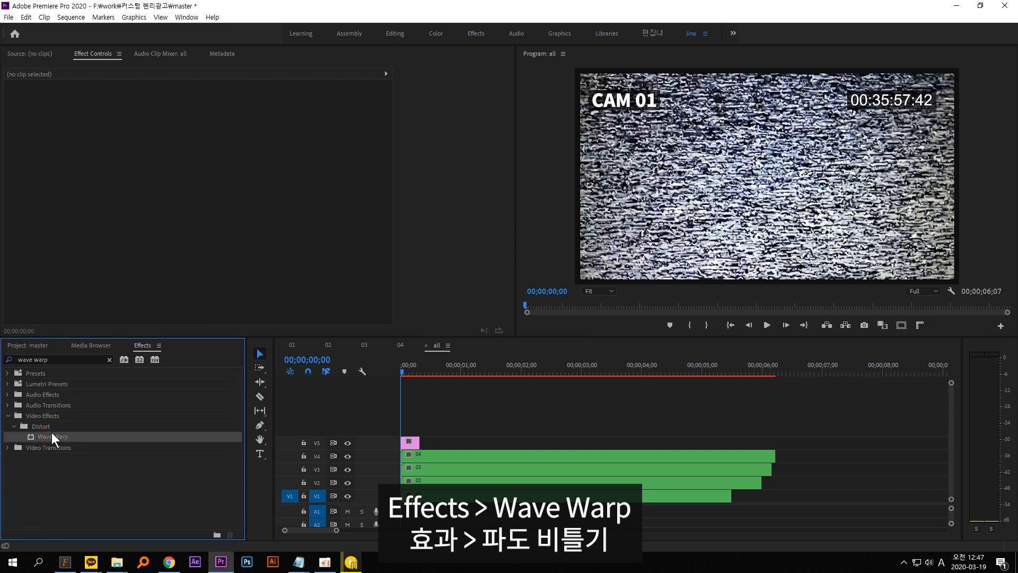
drag(52, 432, 390, 397)
drag(412, 435, 412, 441)
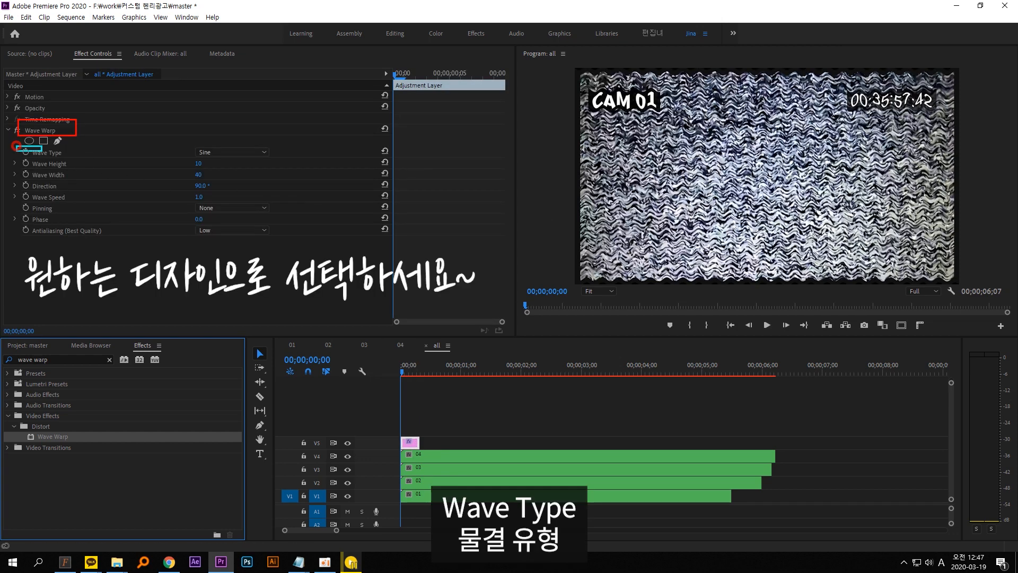
Set Wave Warp's Wave Type to Noise and its Direction to 0°.
click(243, 152)
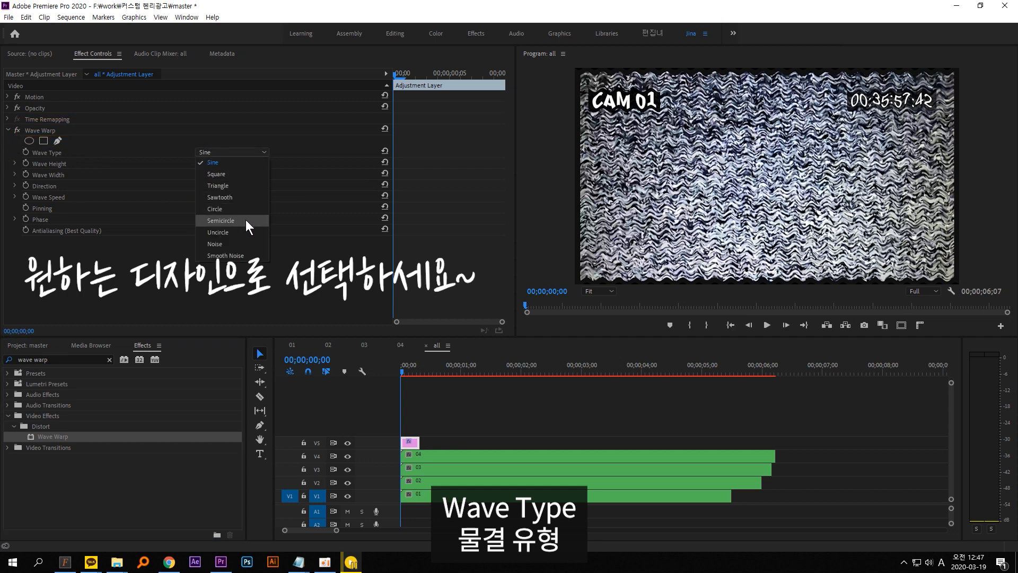
click(242, 244)
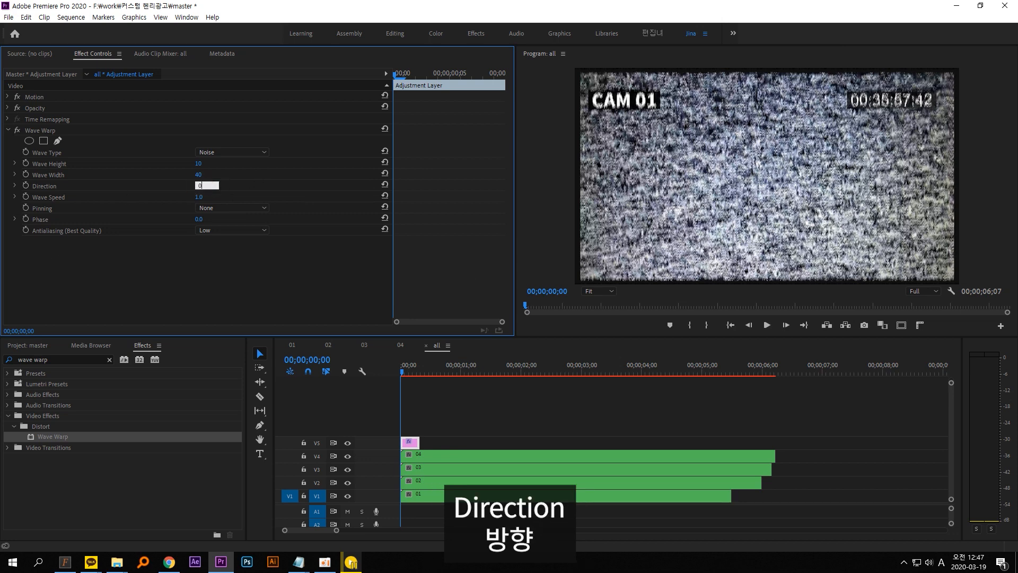
key(Return)
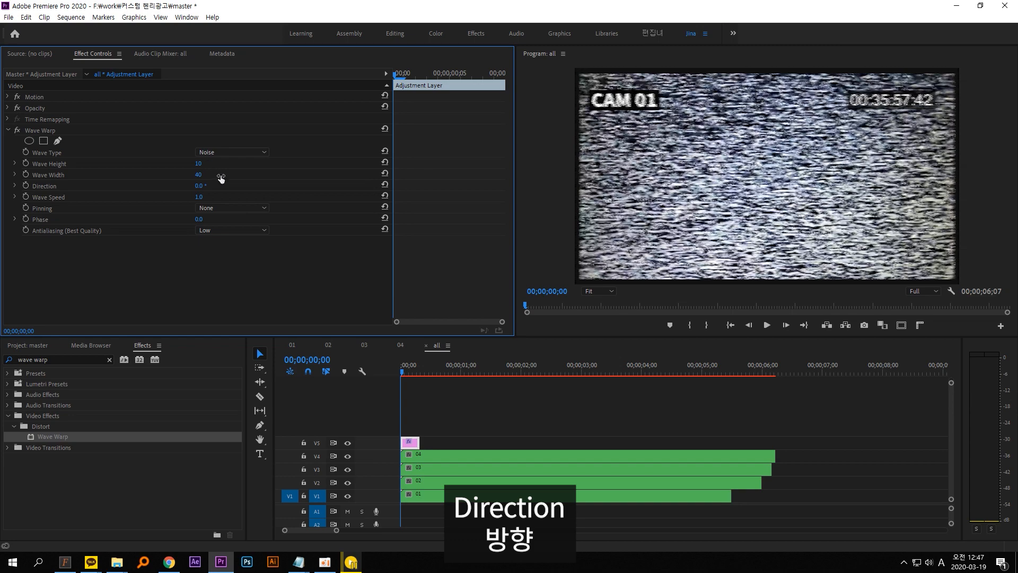
Set Wave Warp's Wave Height to 72 and Wave Width to 468.
click(60, 163)
click(58, 174)
click(54, 163)
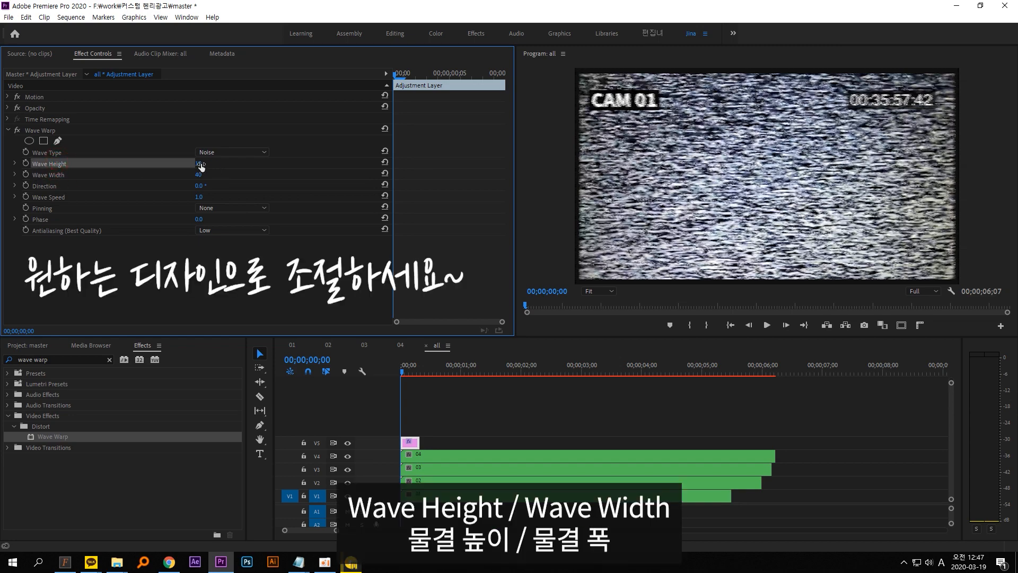
drag(201, 164, 686, 166)
key(ctrl+z)
mouse_move(200, 163)
mouse_down()
mouse_move(270, 174)
mouse_move(210, 174)
mouse_up()
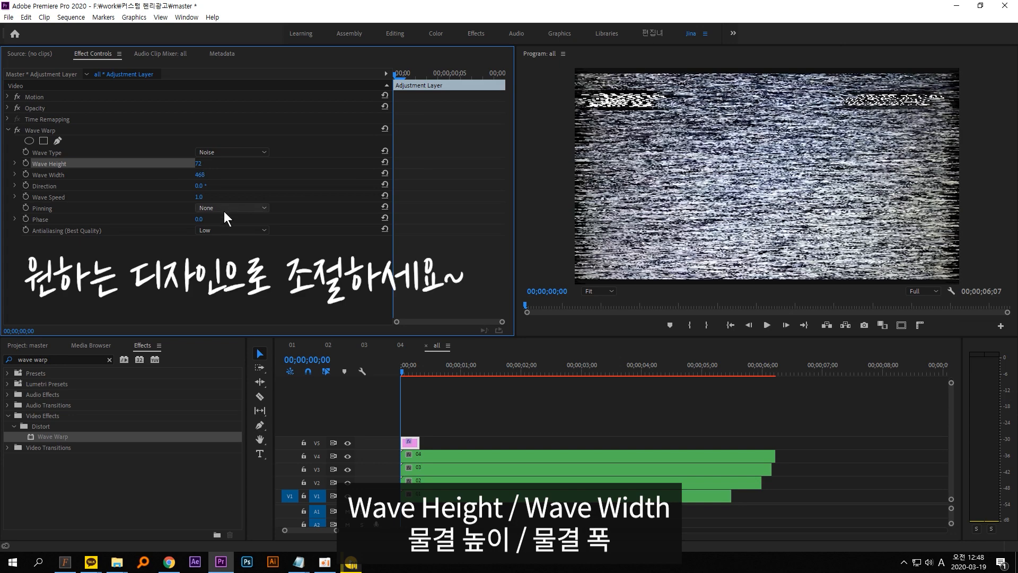
Set Wave Warp's Wave Speed to 10.
click(199, 196)
text(10)
key(Return)
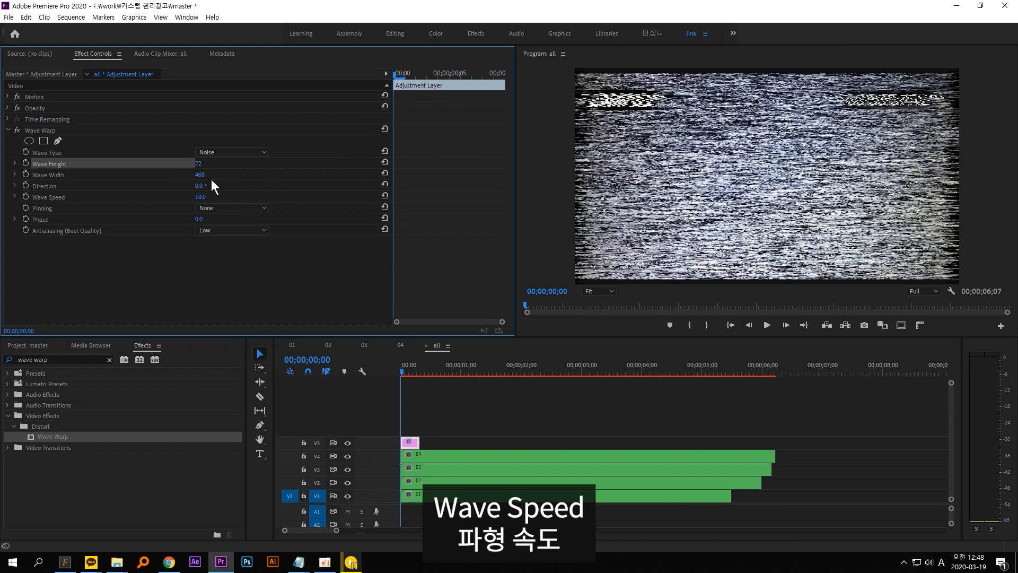
Play the combined sequence from the start to review the glitch opening, stopping at about 00;00;01;22, and deselect the adjustment layer.
click(402, 367)
key(space)
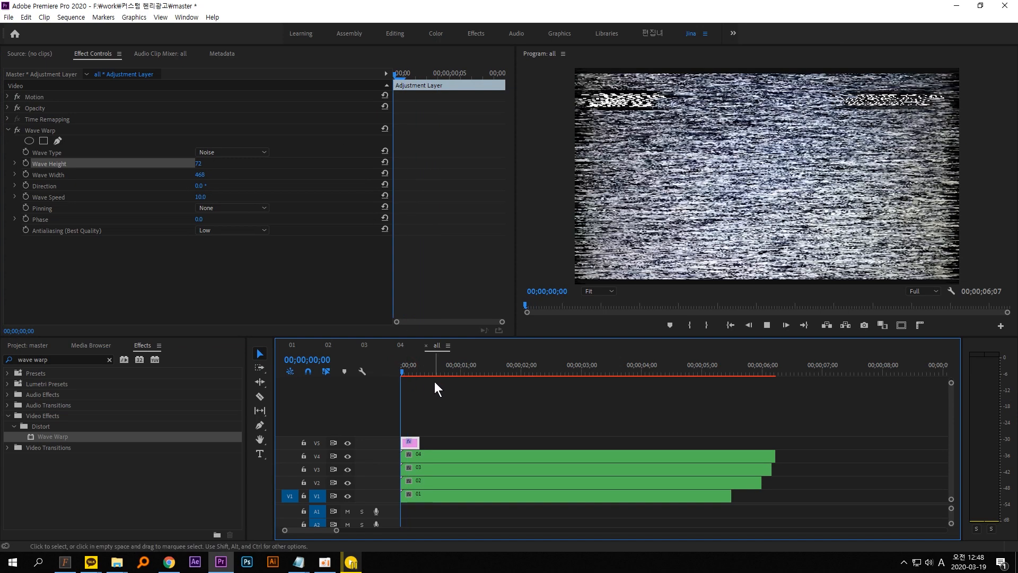
drag(611, 375, 509, 386)
mouse_move(537, 498)
mouse_down()
mouse_move(573, 470)
mouse_move(534, 511)
mouse_up()
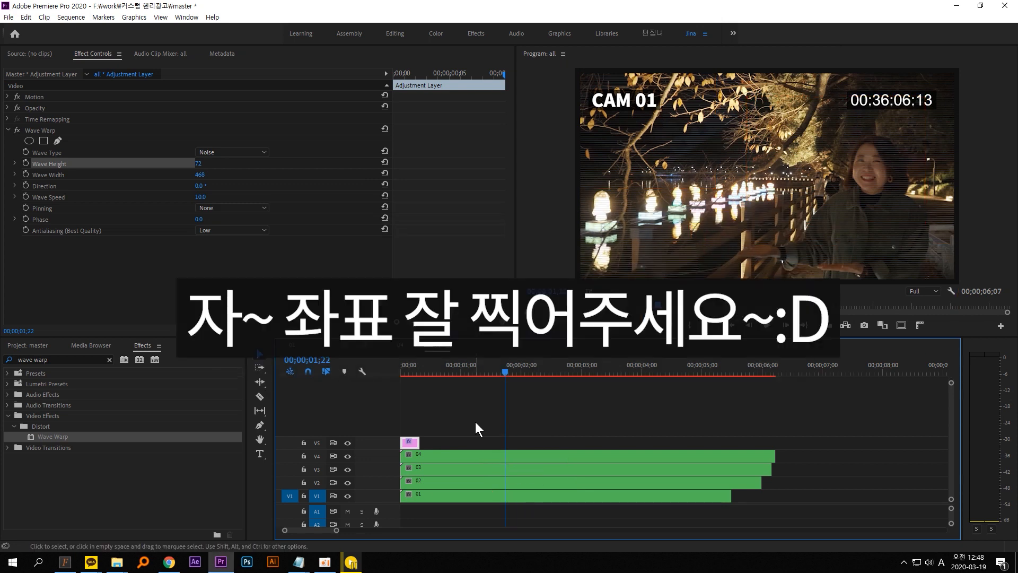
click(475, 421)
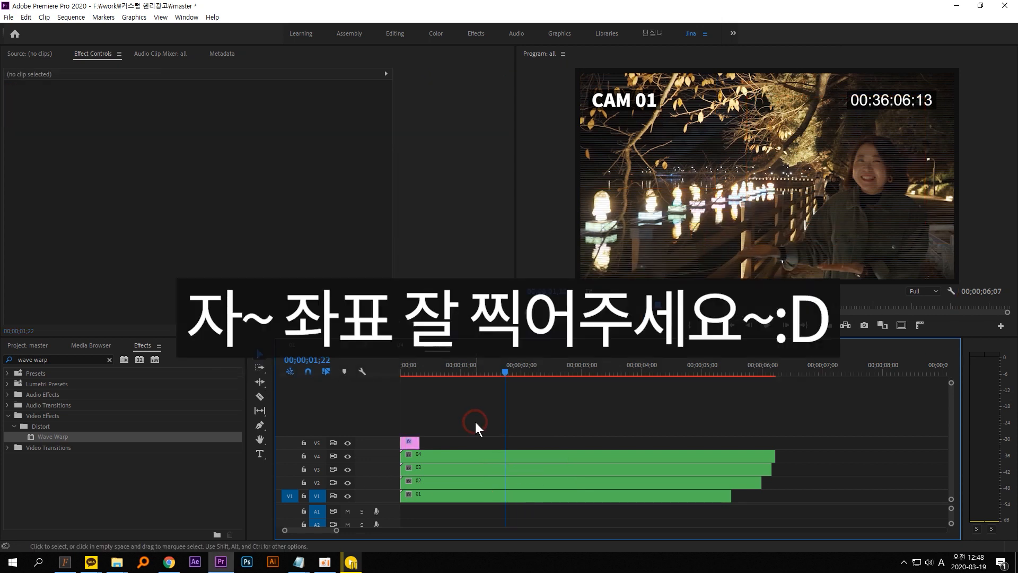
Set the Motion Scale of clip 01 on V1 to 50.
click(493, 495)
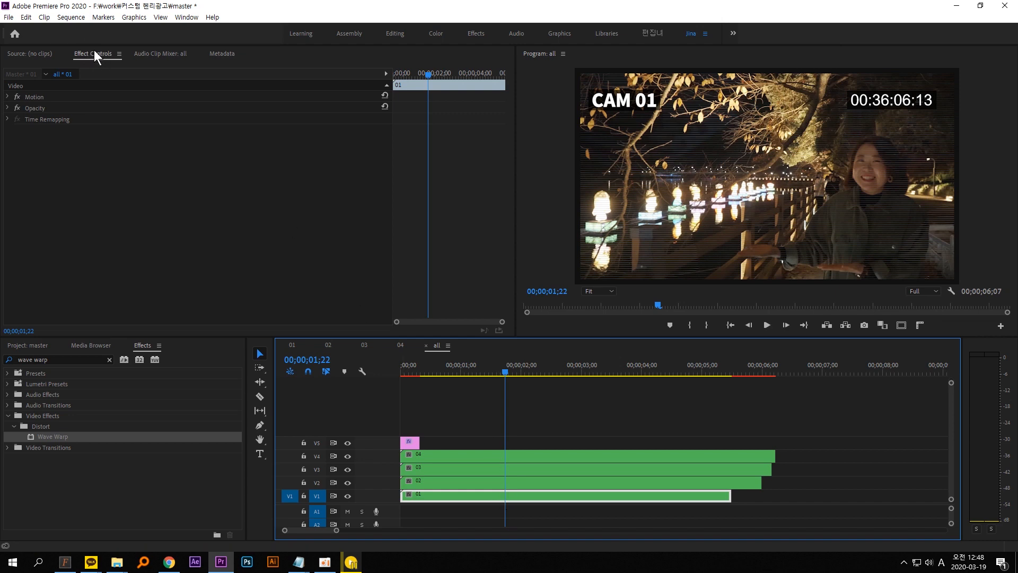
click(29, 98)
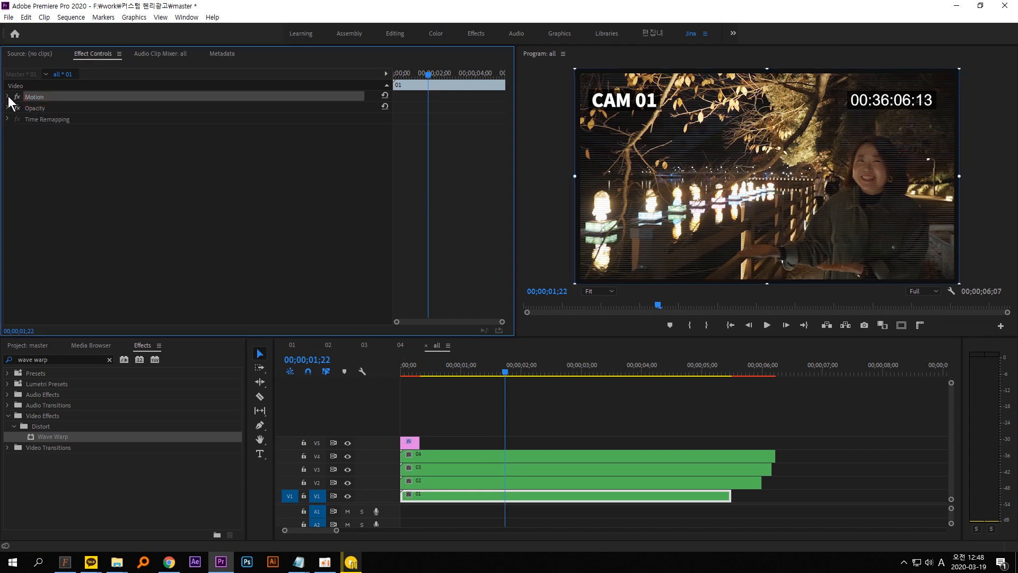
click(8, 97)
click(43, 119)
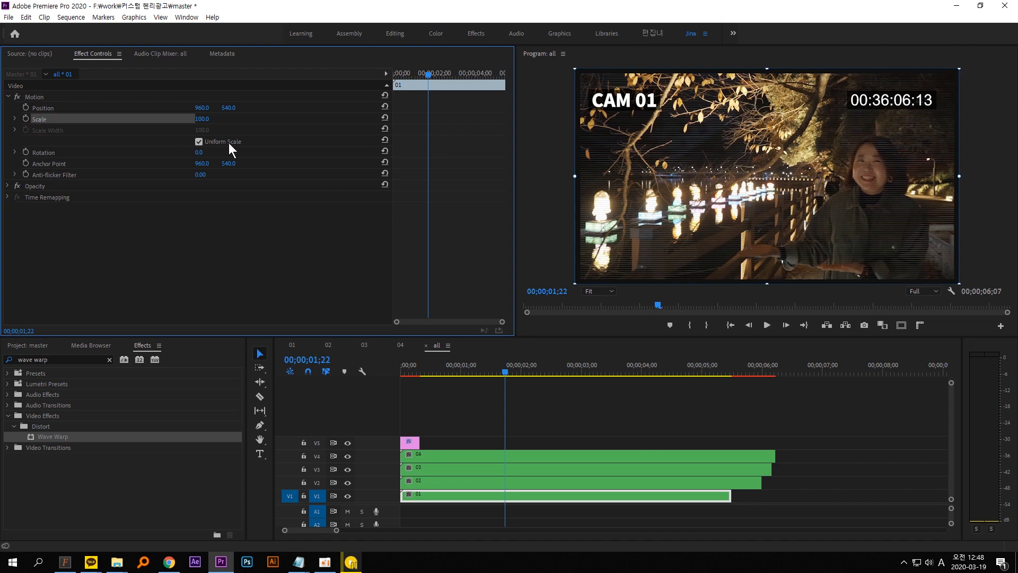
click(202, 119)
text(50)
key(Return)
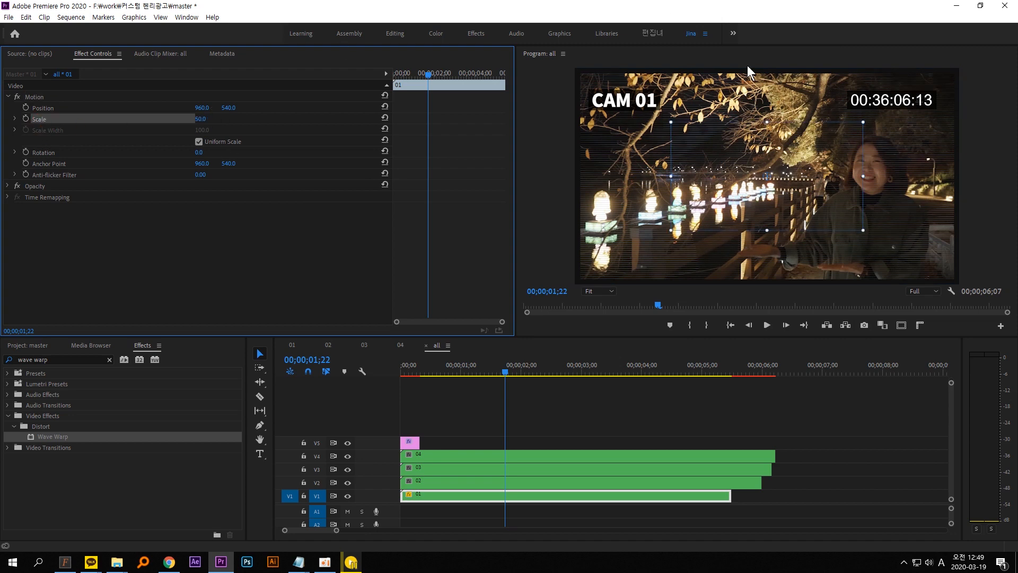
Set the Position of clip 01 to 480, 270 so it fills the upper-left quarter of the frame.
click(202, 108)
text(480)
key(Tab)
text(2)
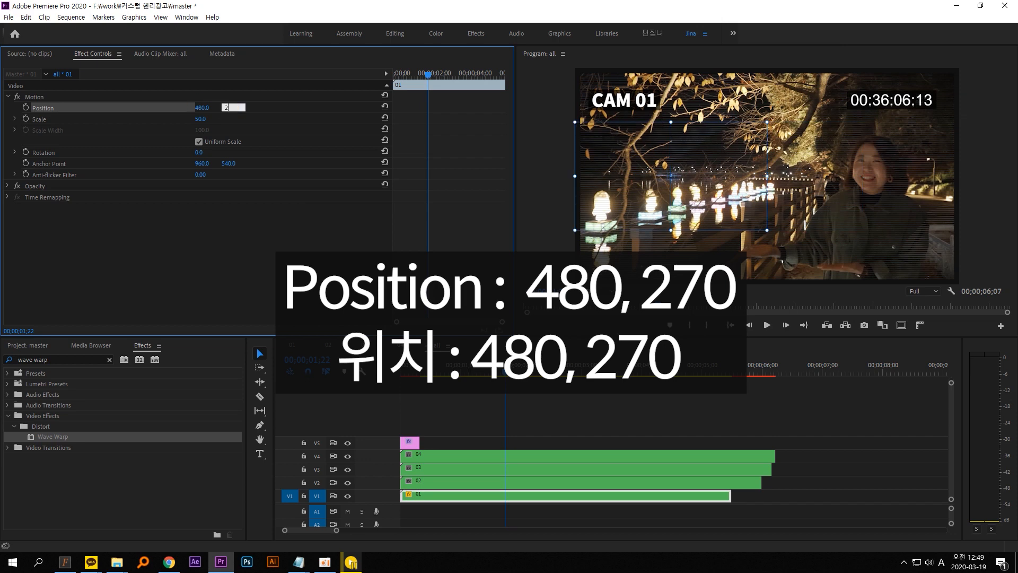
key(Return)
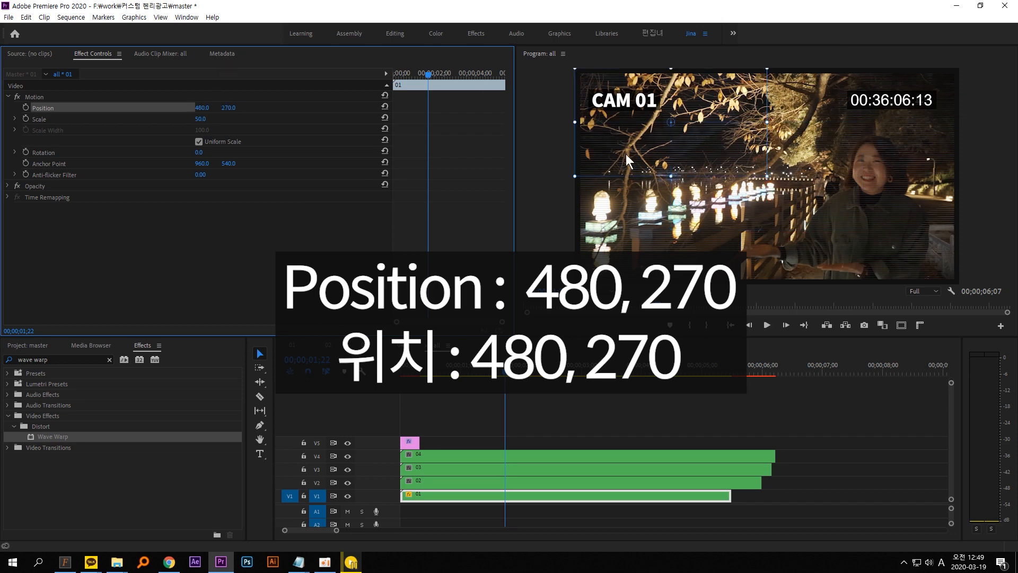
Set the Motion Scale of clip 02 on V2 to 50.
click(522, 482)
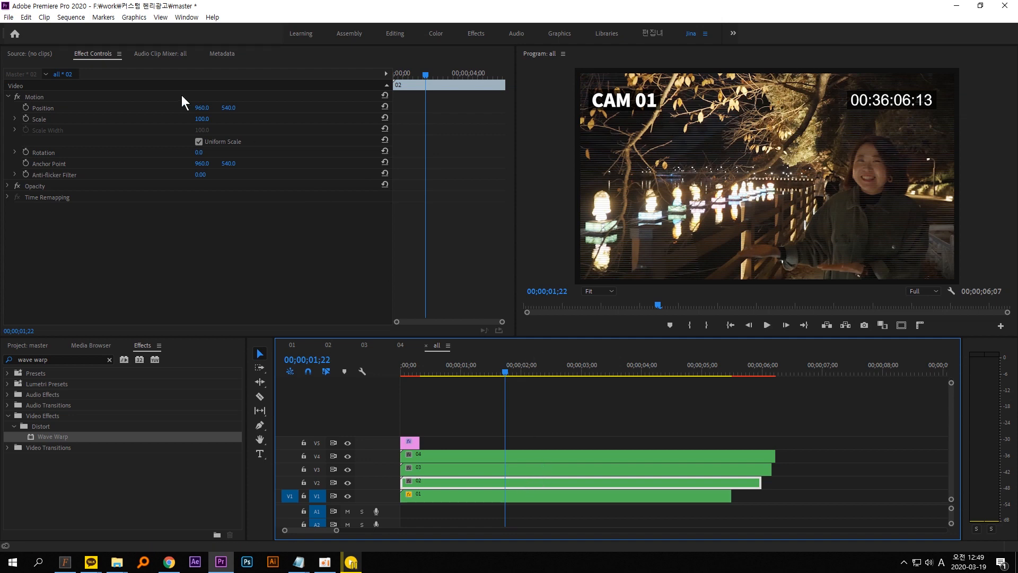
click(38, 96)
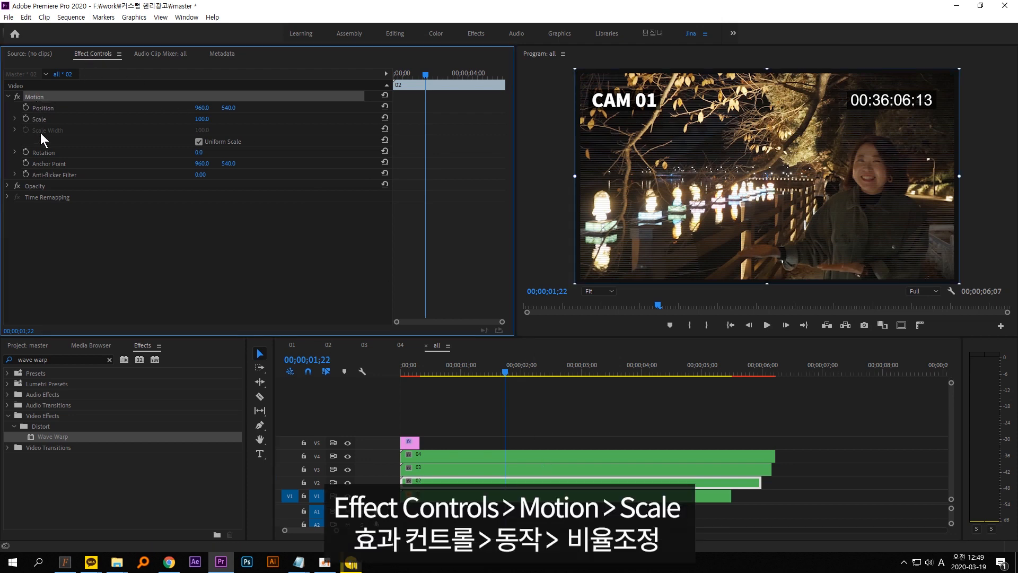
click(154, 122)
click(202, 119)
text(50)
key(Return)
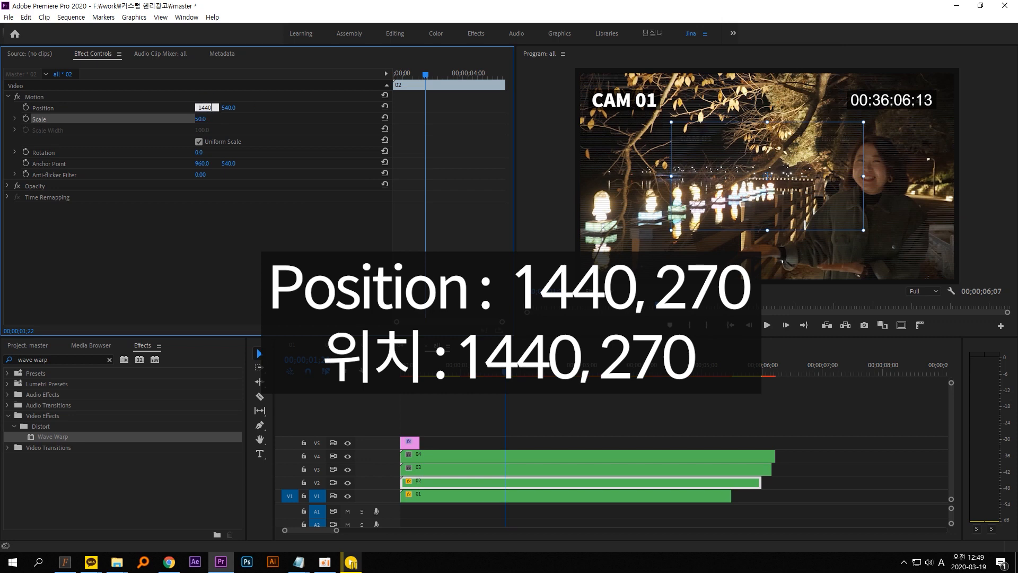
Set the Position of clip 02 to 1440, 270 so it fills the upper-right quarter of the frame.
key(Tab)
text(270)
key(Return)
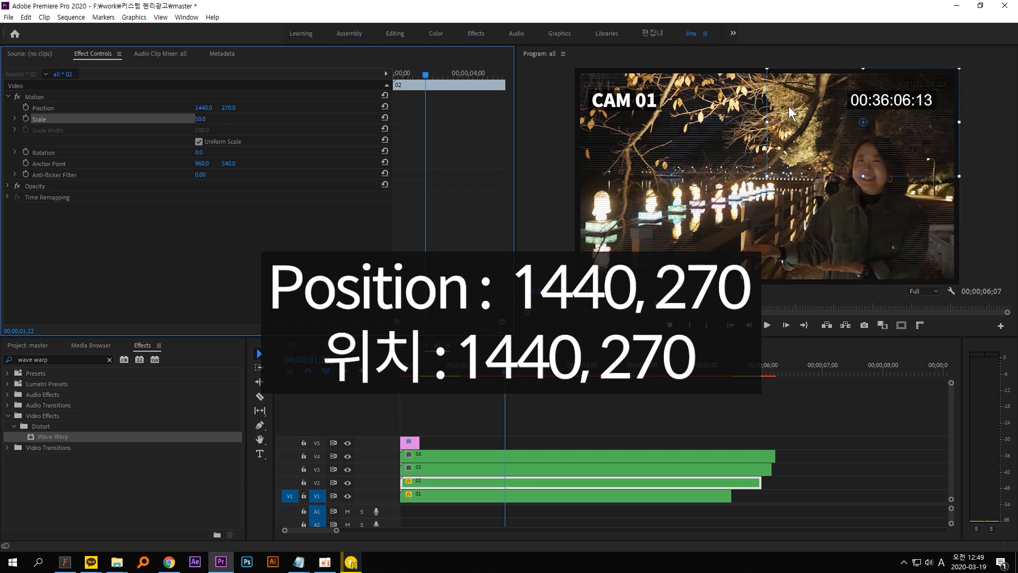
Set the Motion Scale of clip 03 on V3 to 50.
click(548, 470)
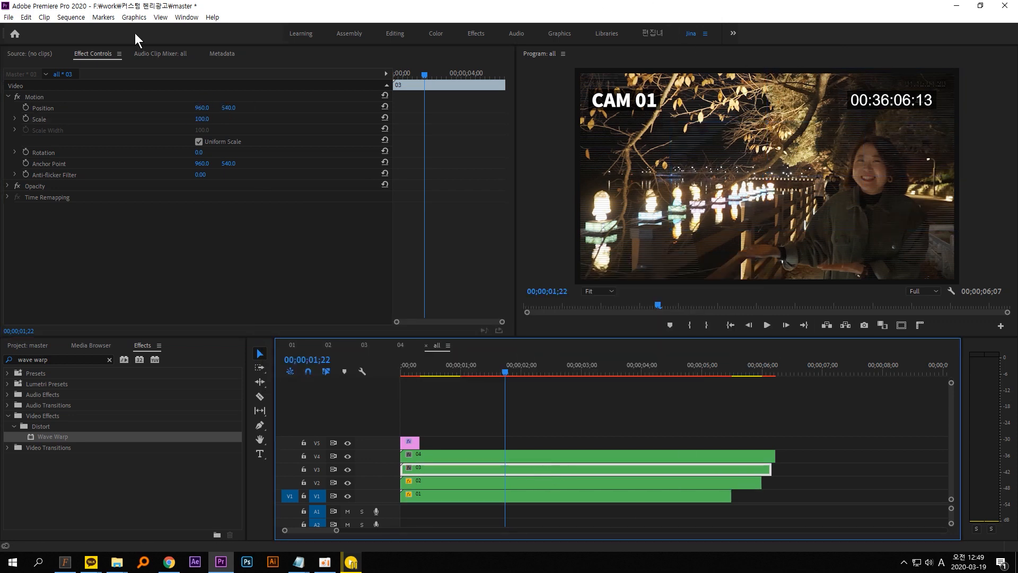
click(47, 117)
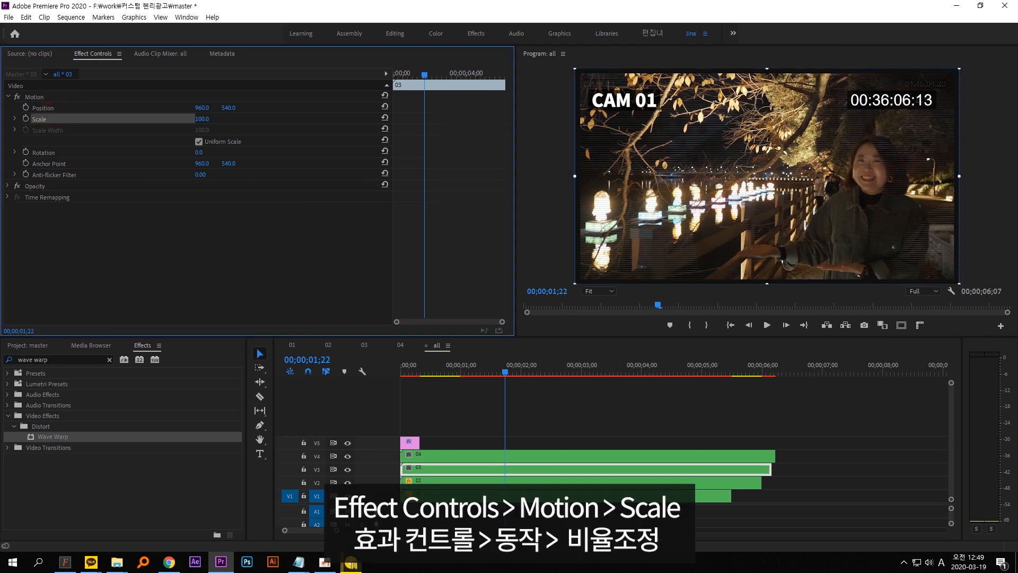
click(204, 118)
text(50)
Set the Position of clip 03 to 480, 810 so it fills the lower-left quarter of the frame.
click(202, 107)
text(480)
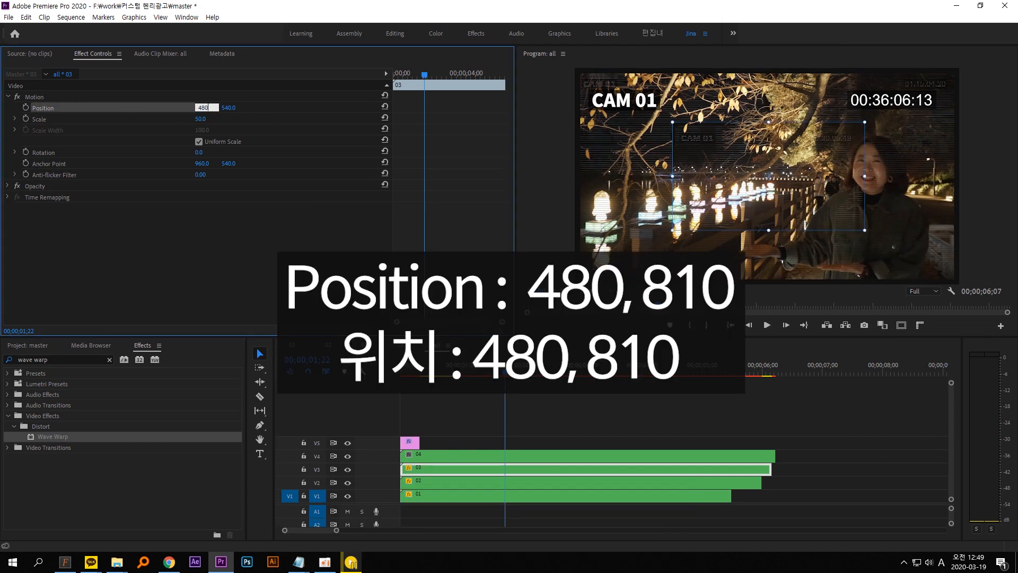
key(Tab)
text(0)
key(Return)
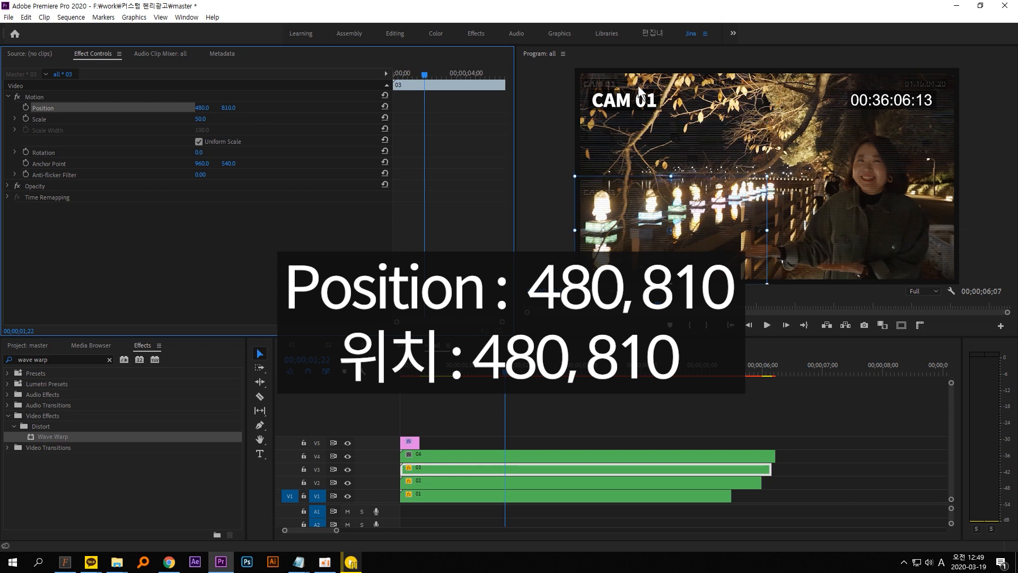
Set the Motion Scale of clip 04 on V4 to 50.
click(517, 455)
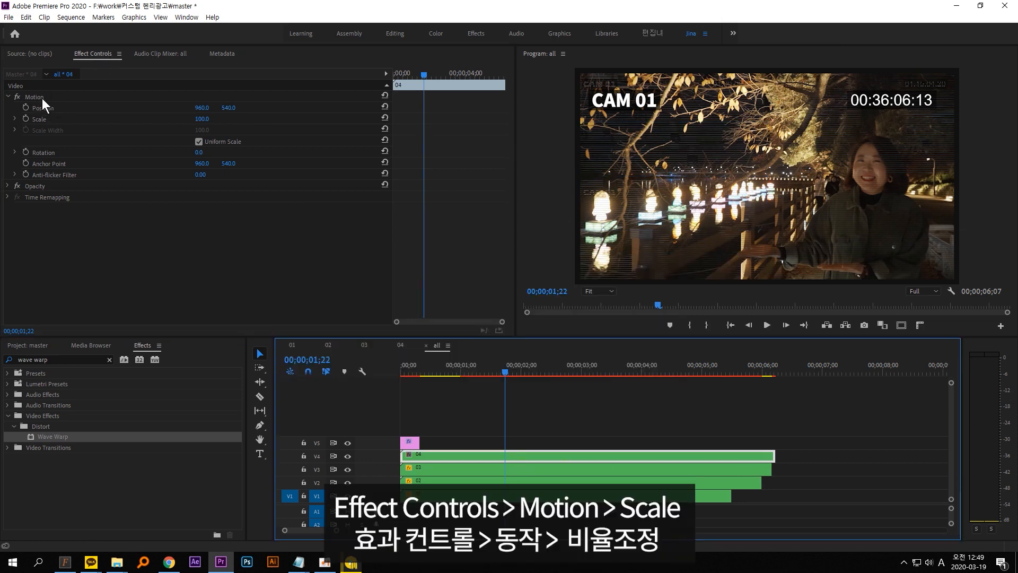
click(201, 118)
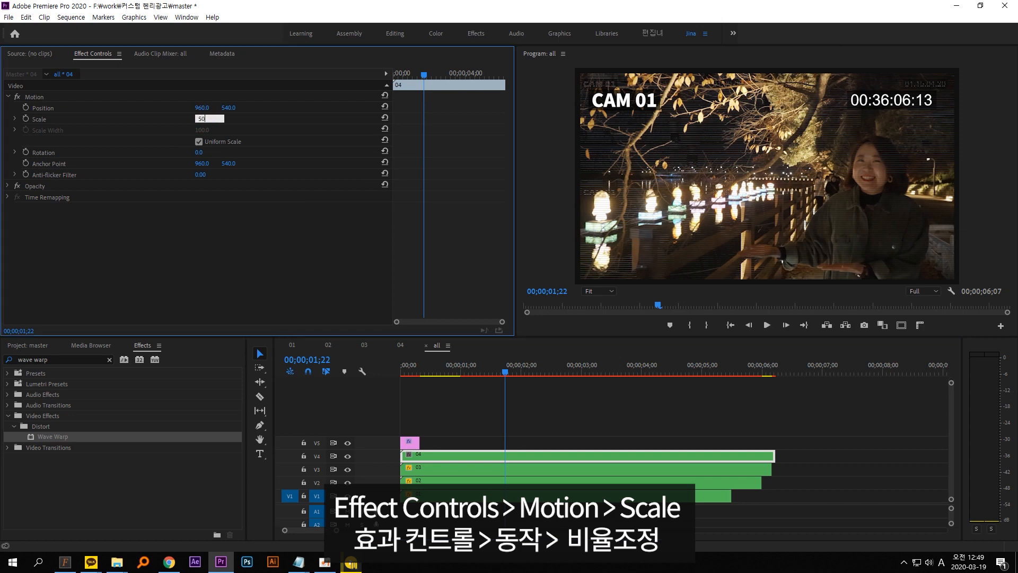
text(50)
key(Return)
Set the Position of clip 04 to 1440, 810 so it fills the lower-right quarter of the frame.
drag(205, 110, 197, 113)
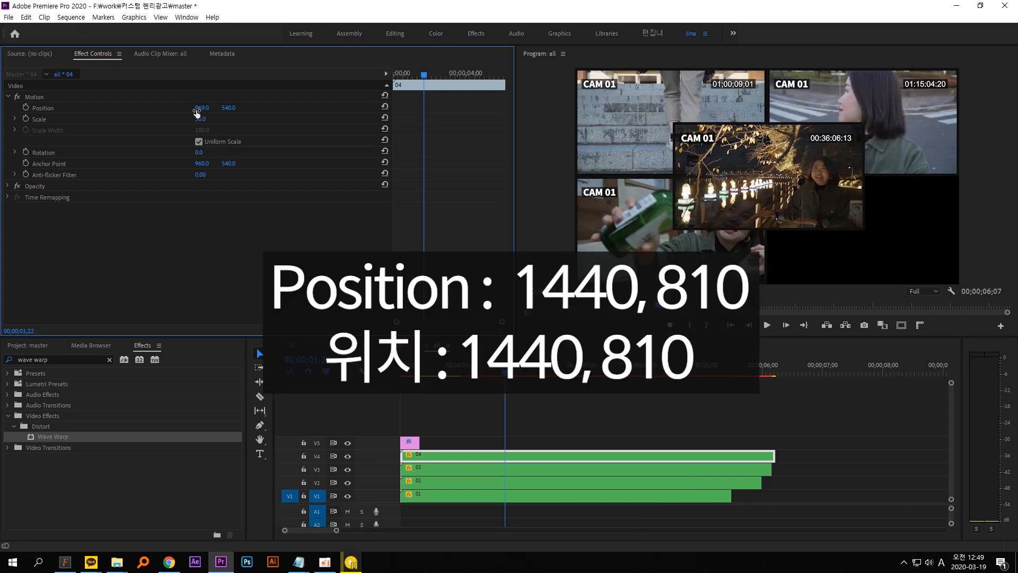
click(200, 108)
text(1440)
key(Tab)
text(810)
key(Return)
Review the four-way split in the enlarged program view and play the sequence from its start.
drag(495, 362, 518, 366)
key(grave)
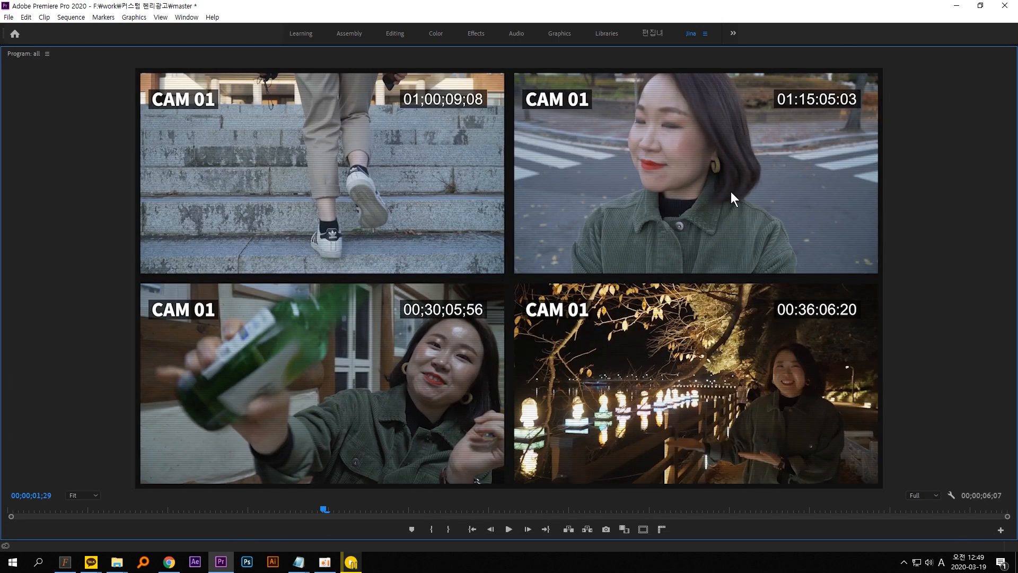
key(grave)
drag(506, 365, 412, 366)
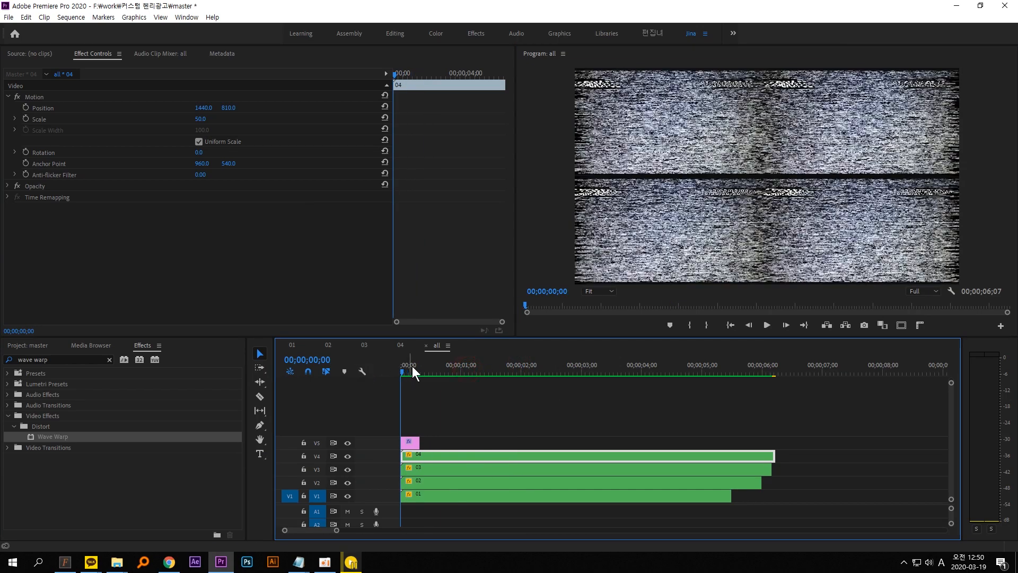
key(space)
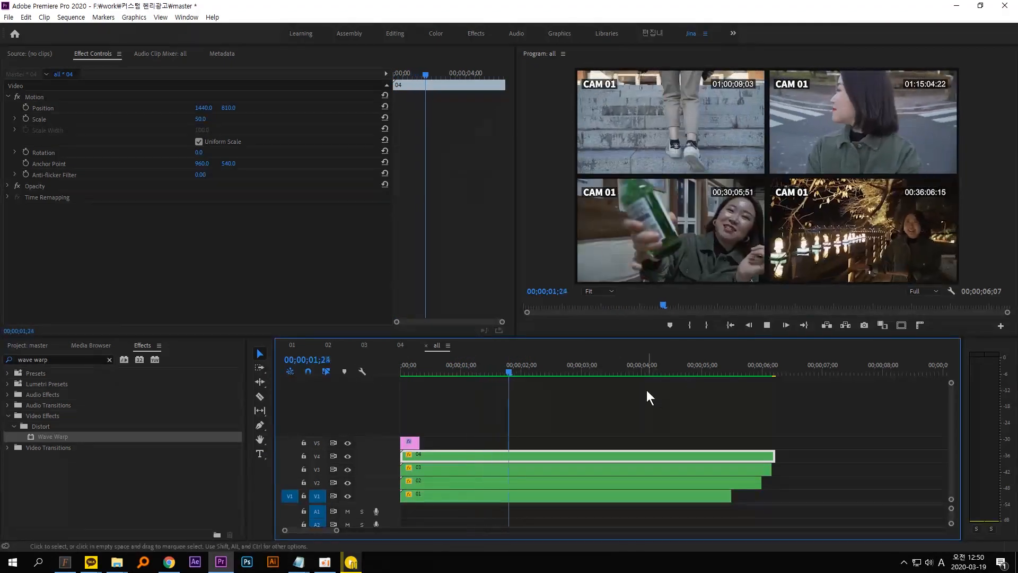
drag(552, 368, 360, 369)
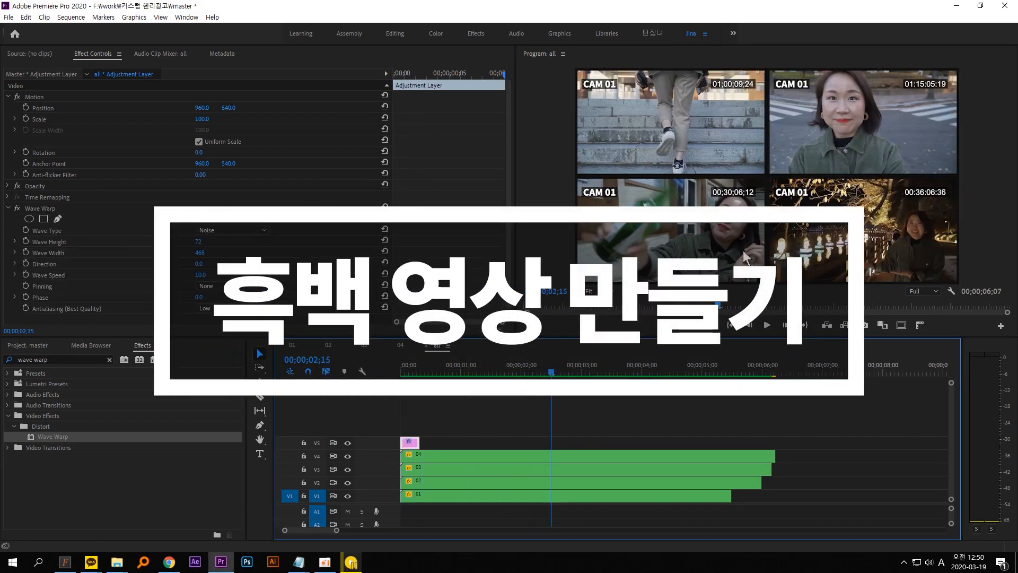
Find the Tint effect and apply it to clips 01, 02, 03 and 04 together to make them black and white.
click(142, 347)
drag(58, 359, 1, 358)
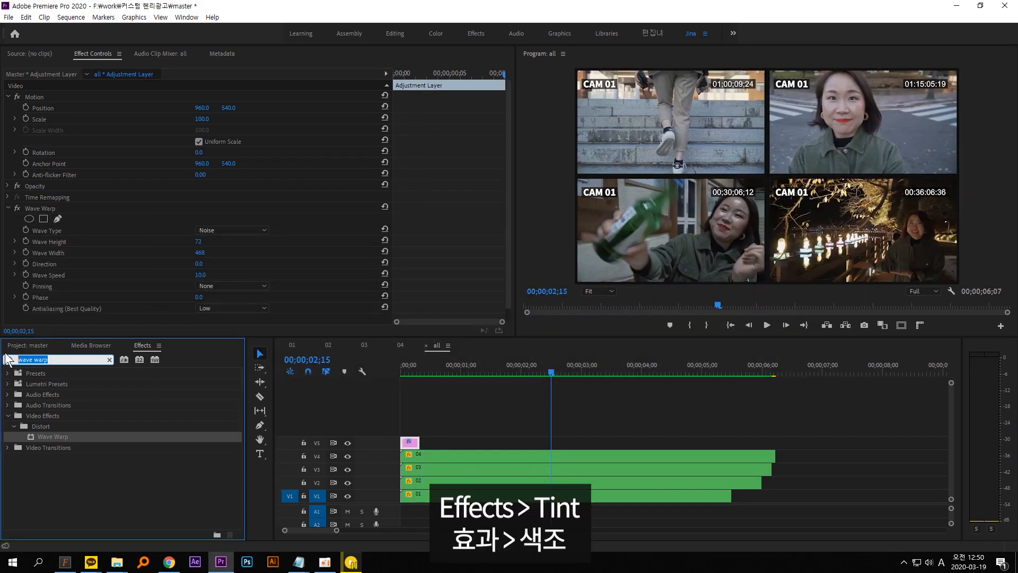
text(tint)
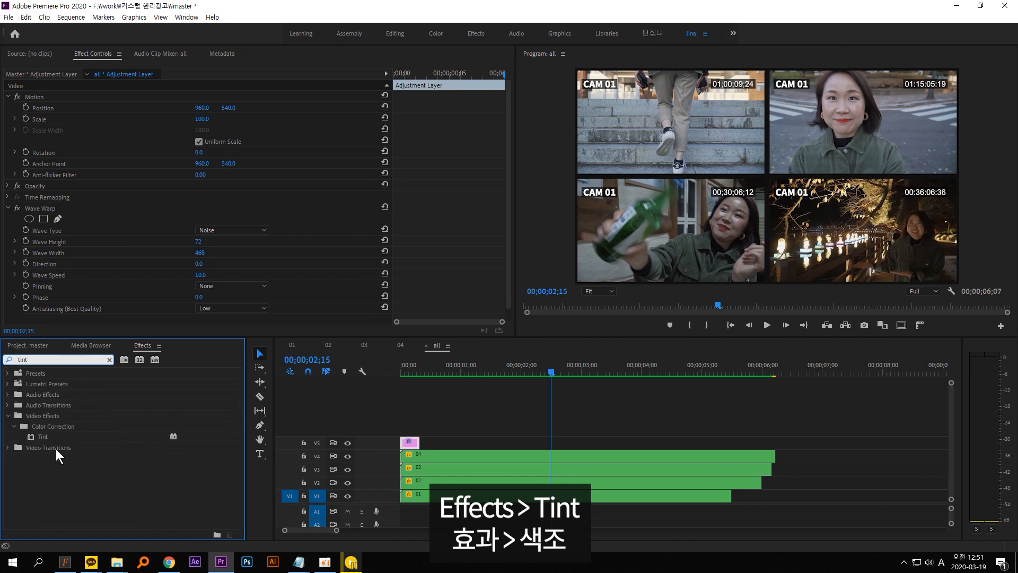
click(43, 436)
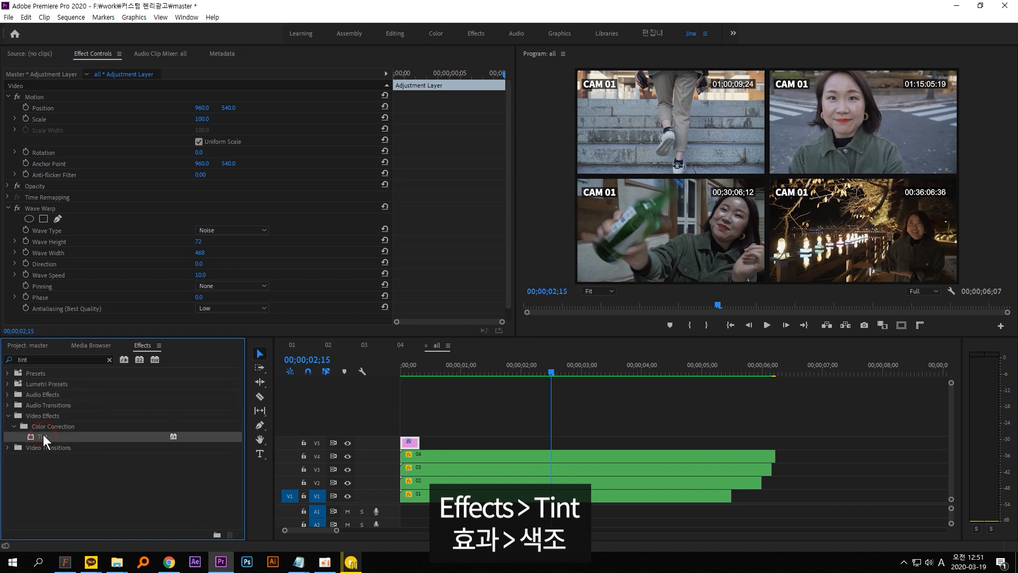
drag(575, 520, 520, 446)
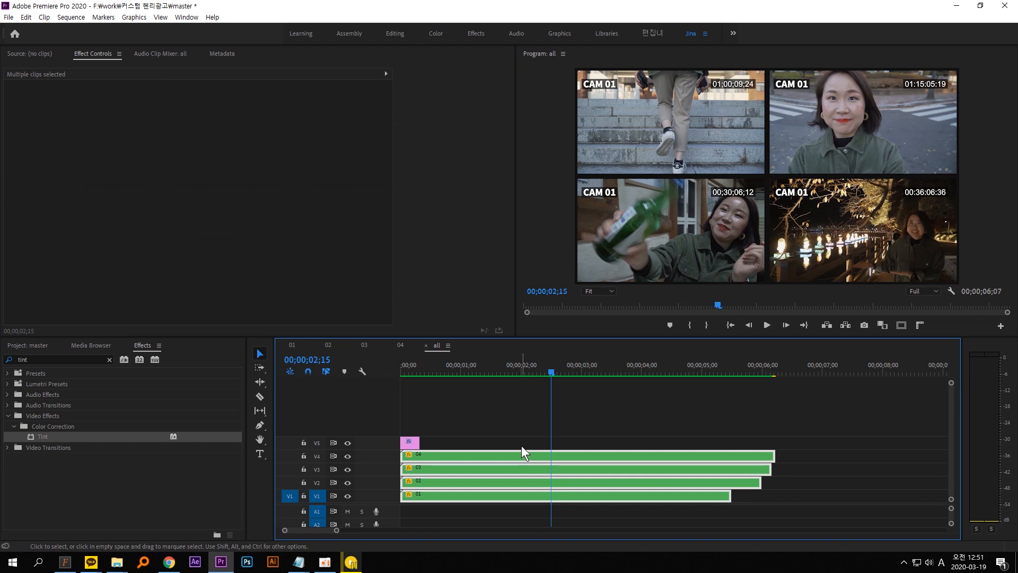
click(518, 436)
drag(560, 514, 490, 444)
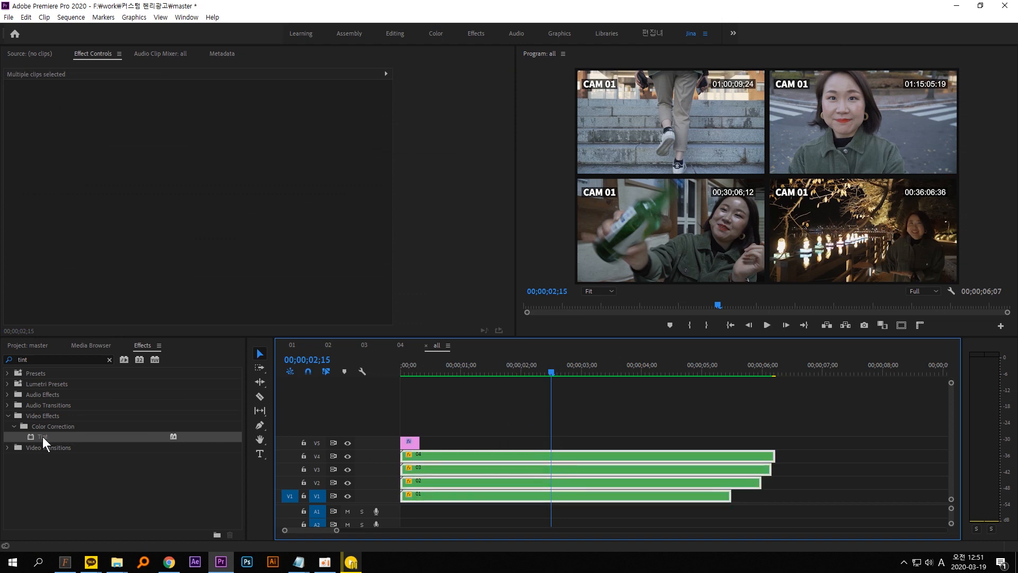
drag(42, 437, 517, 475)
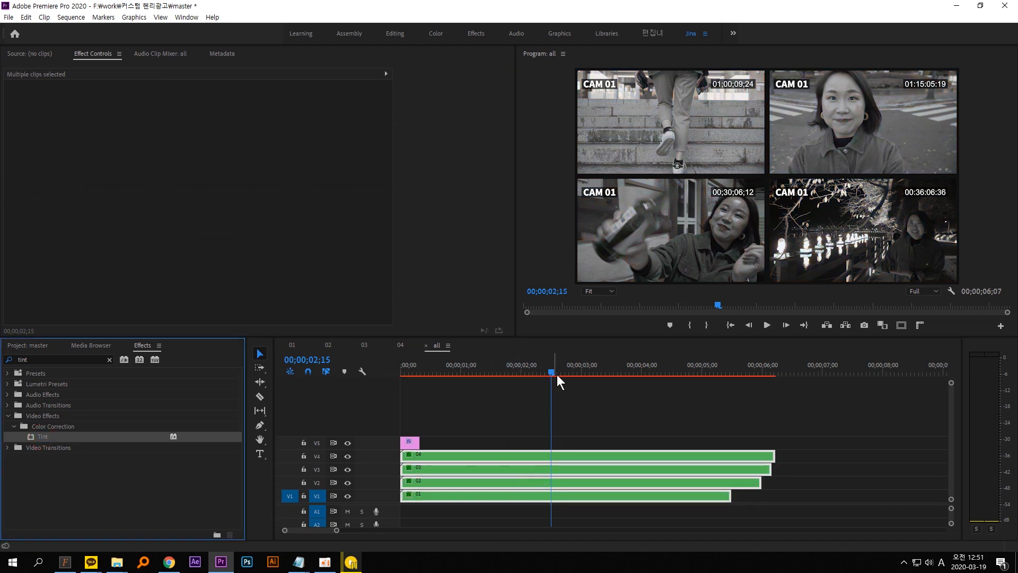
click(613, 391)
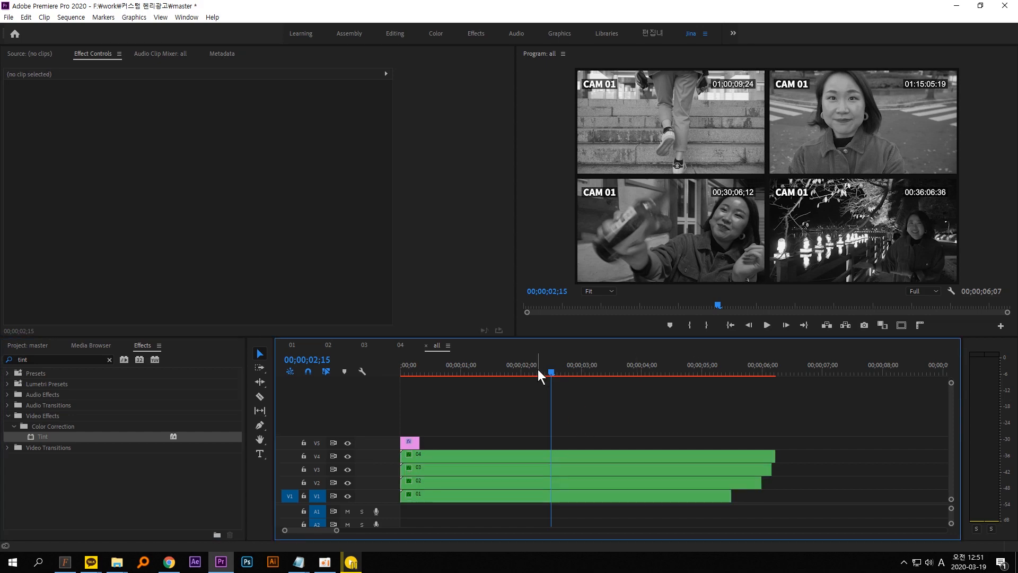
Add the title “My Vlog” in quotation marks near the middle of the frame at the start of the sequence.
drag(538, 369, 399, 368)
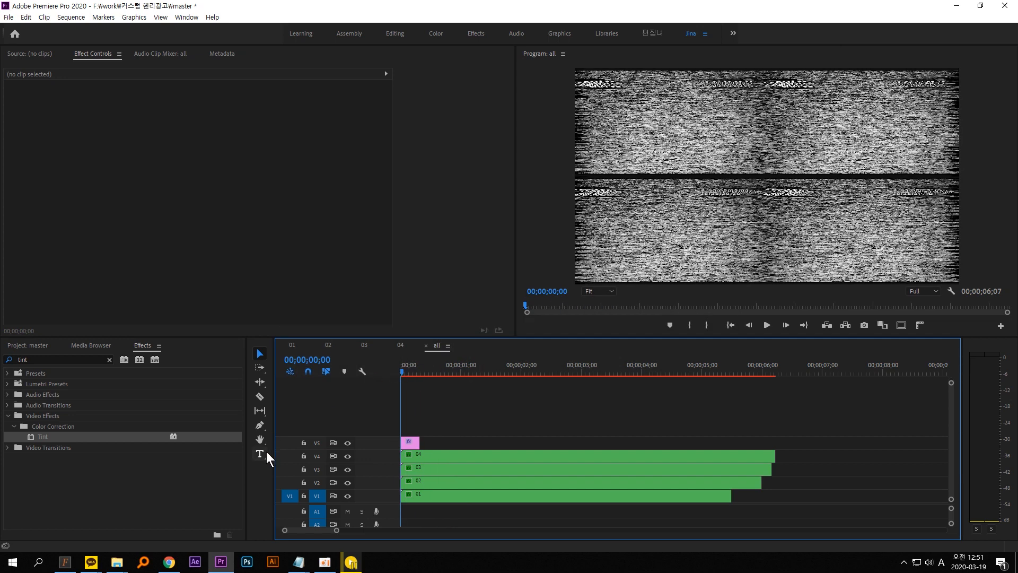
click(260, 454)
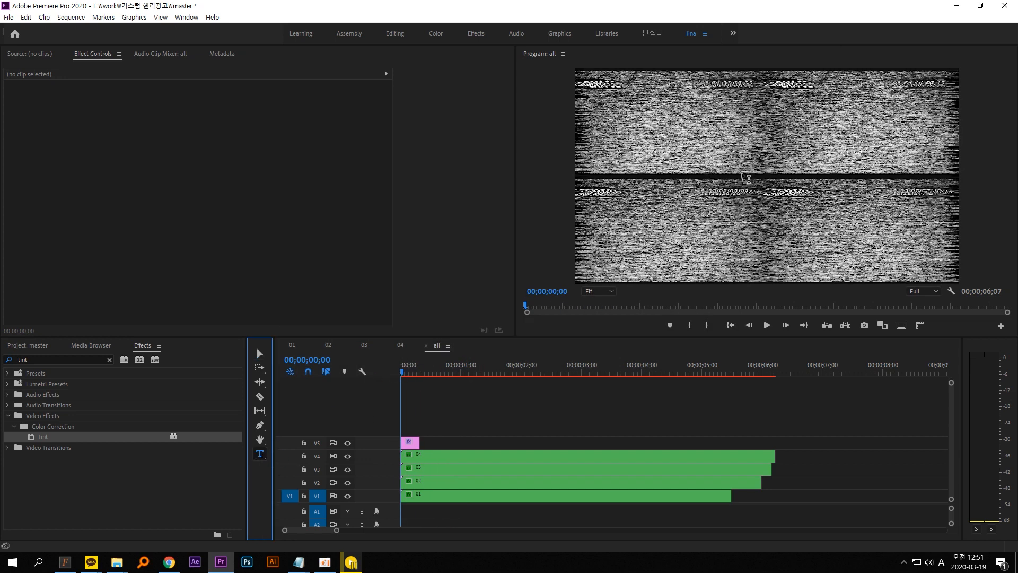
click(747, 178)
text("My Vlog")
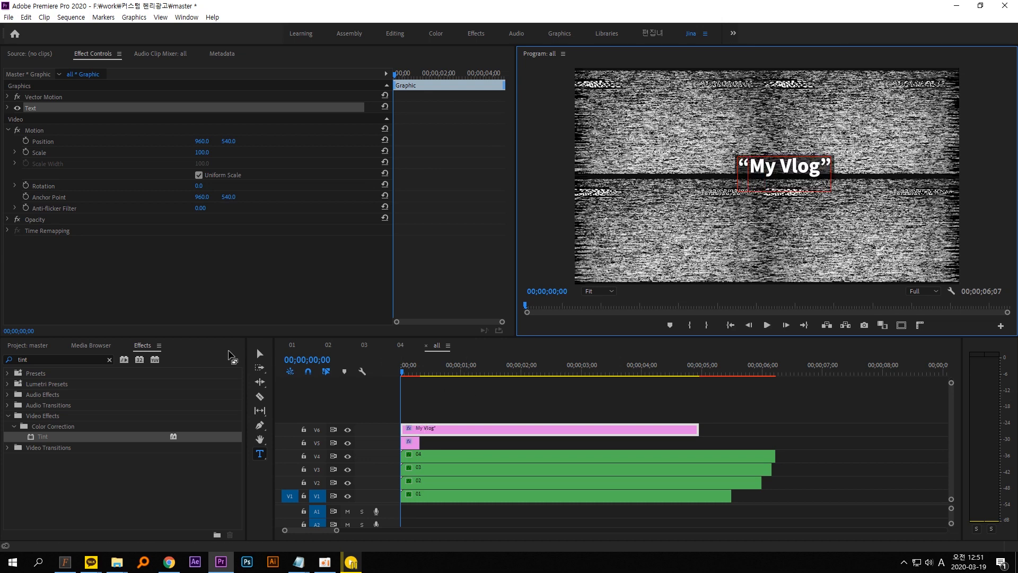
key(Escape)
Move the “My Vlog” title to the centre of the four-way split and select its text layer in the effect settings.
drag(797, 173, 769, 171)
key(space)
click(46, 108)
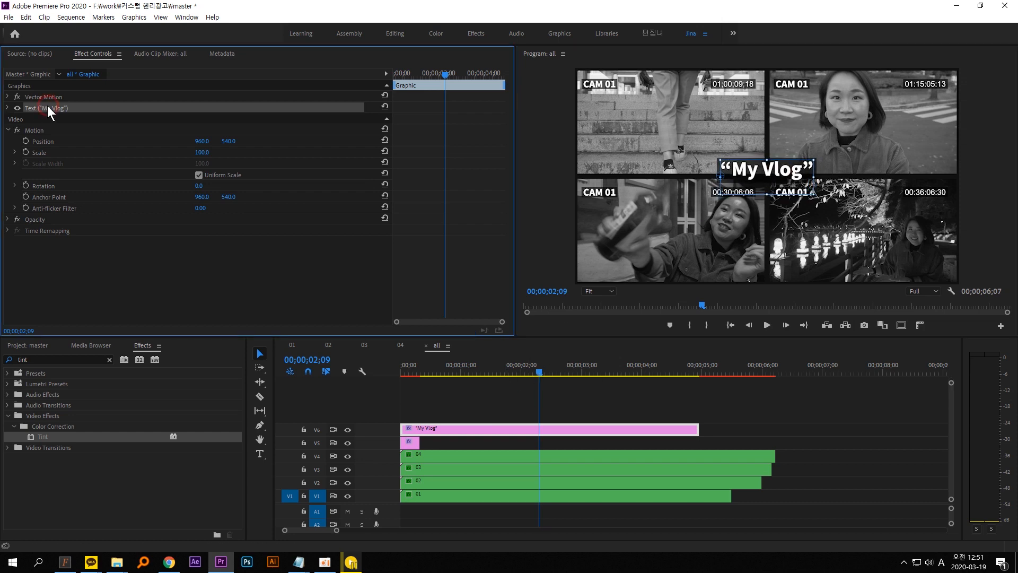
Turn off the “My Vlog” title's background and change its font to a brush-style handwritten typeface.
click(8, 108)
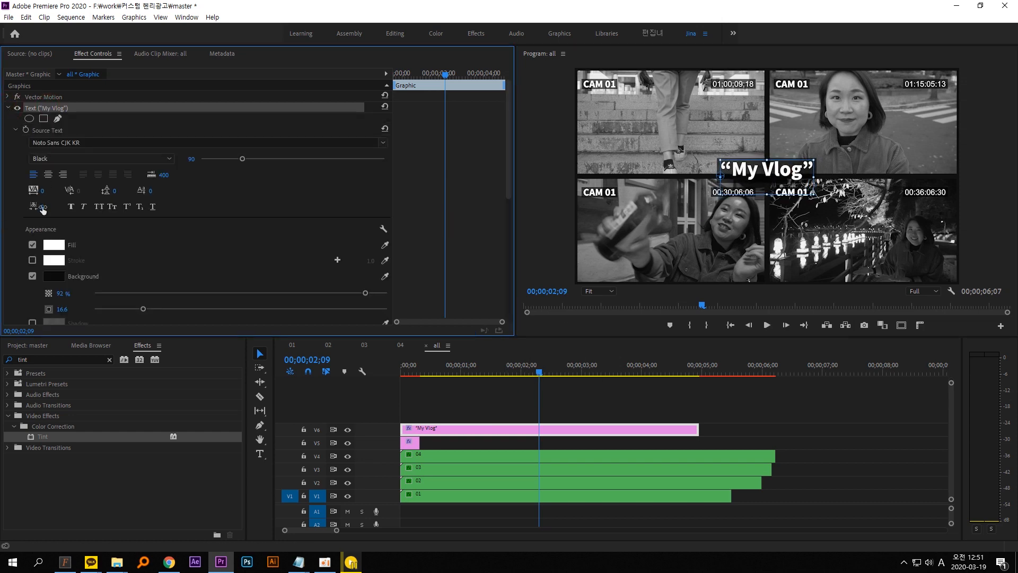
click(33, 276)
click(98, 142)
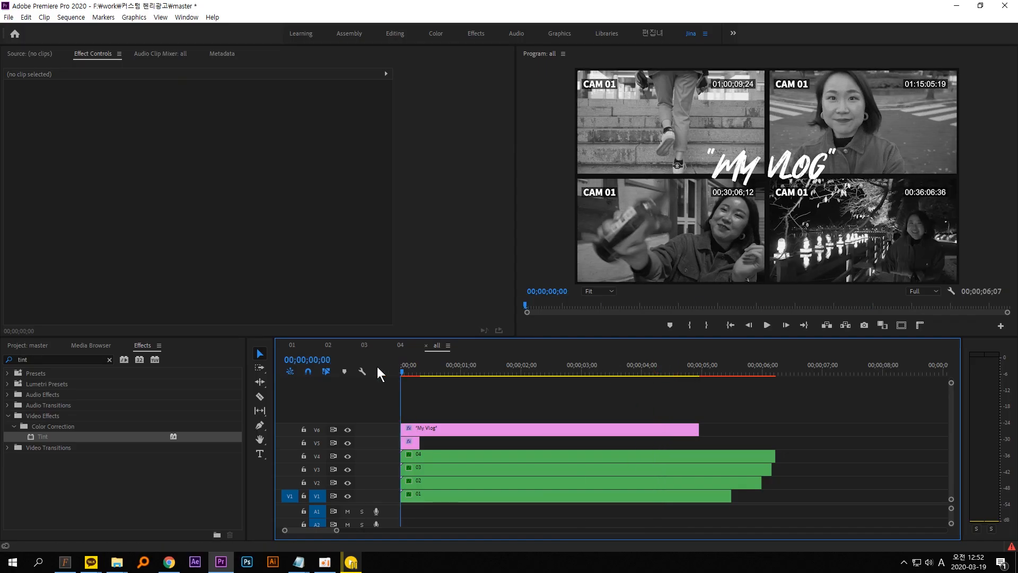
Split the “My Vlog” title and clips 01, 02, 03 and 04 at 00;00;04;06.
drag(406, 367, 695, 522)
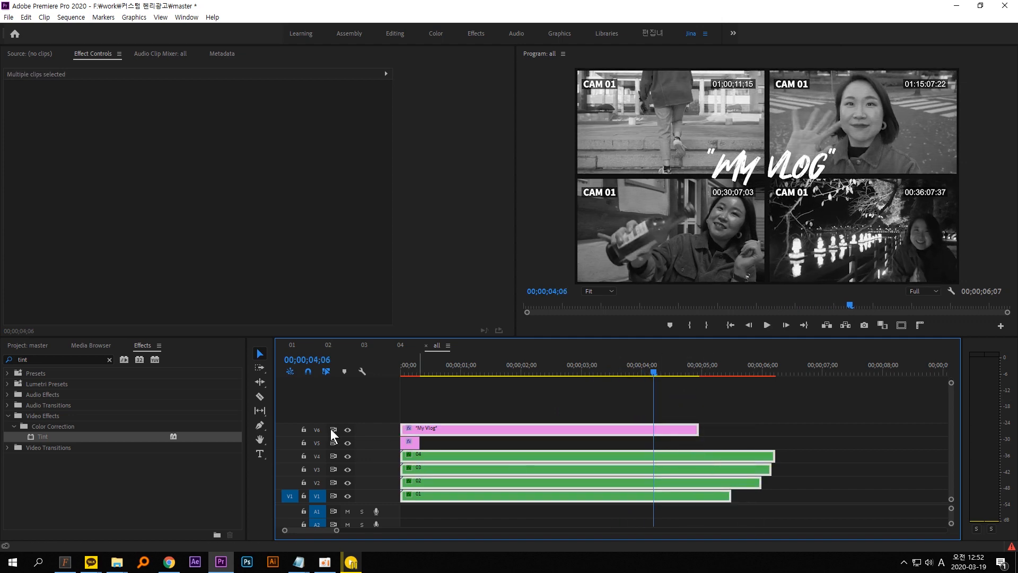
click(260, 396)
click(654, 428)
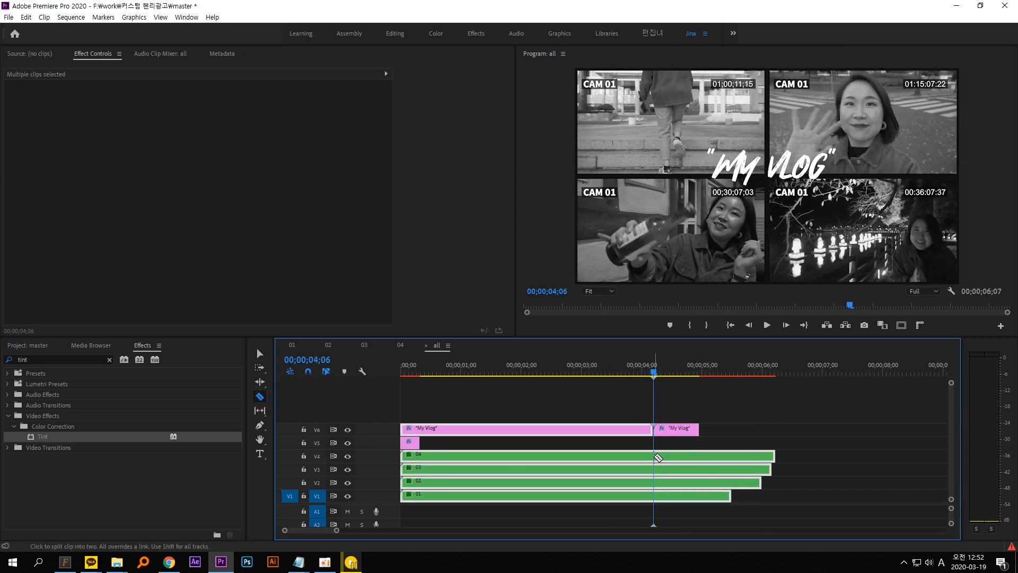
click(653, 456)
click(654, 469)
click(653, 483)
click(654, 496)
Delete the title and clip segments that follow the cut at 00;00;04;06.
click(259, 353)
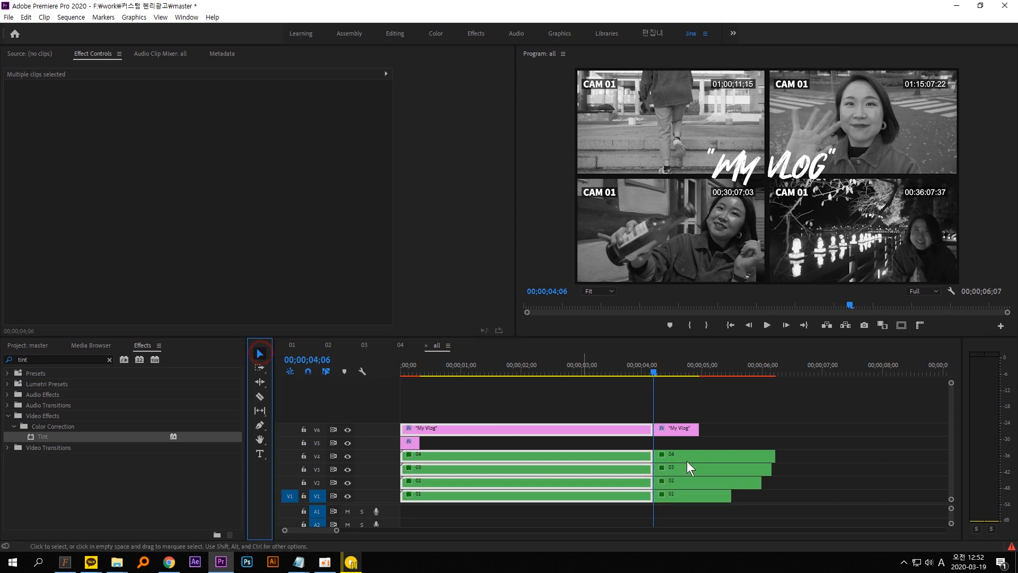
drag(762, 507, 680, 405)
key(Delete)
Place the Tv - 6089.mp4 noise clip on track V1 directly after clip 01.
key(shift+1)
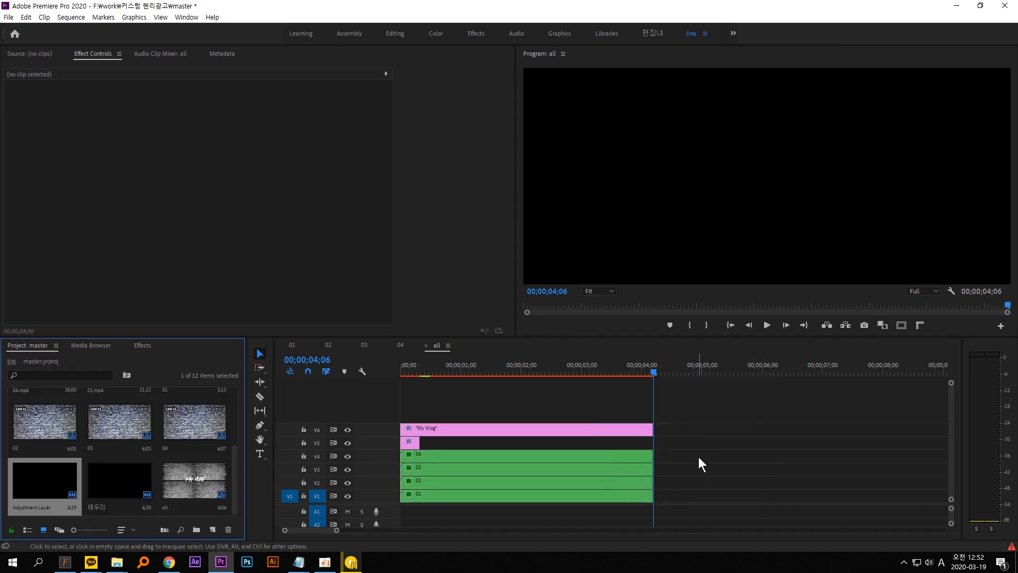
click(40, 415)
drag(40, 415, 658, 496)
Cut the Tv - 6089.mp4 clip at 00;00;05;04 and delete everything after the cut.
drag(660, 368, 710, 377)
click(733, 497)
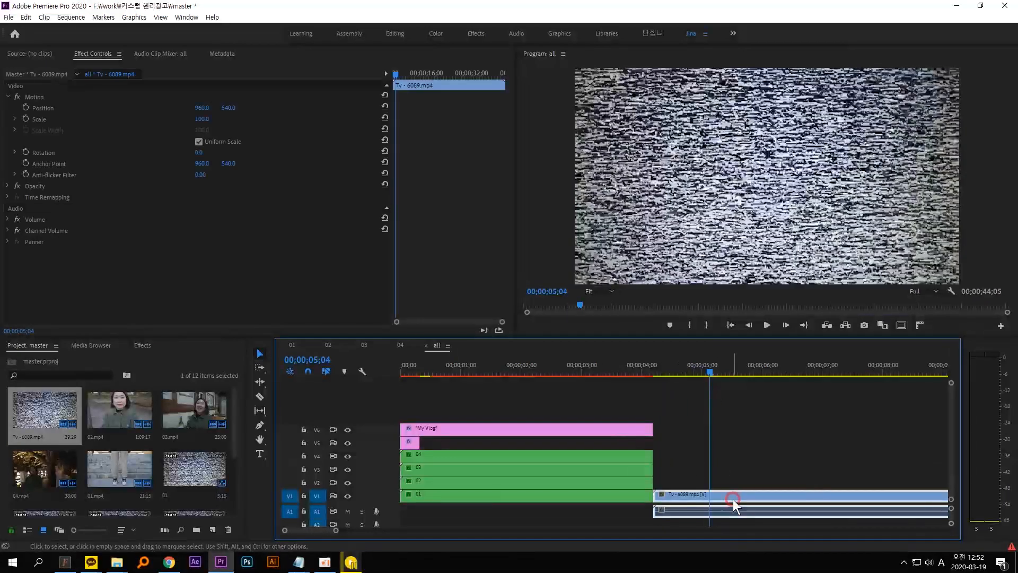
click(260, 396)
click(709, 502)
key(v)
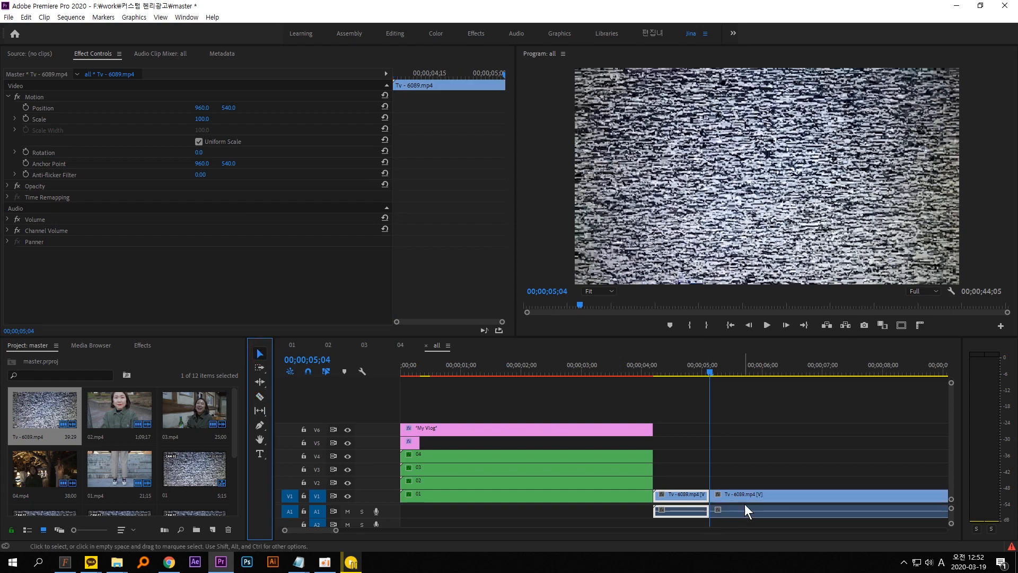
click(744, 503)
key(Delete)
Play the sequence from its start and review the titled four-way split and its TV noise ending.
drag(688, 374, 224, 377)
key(space)
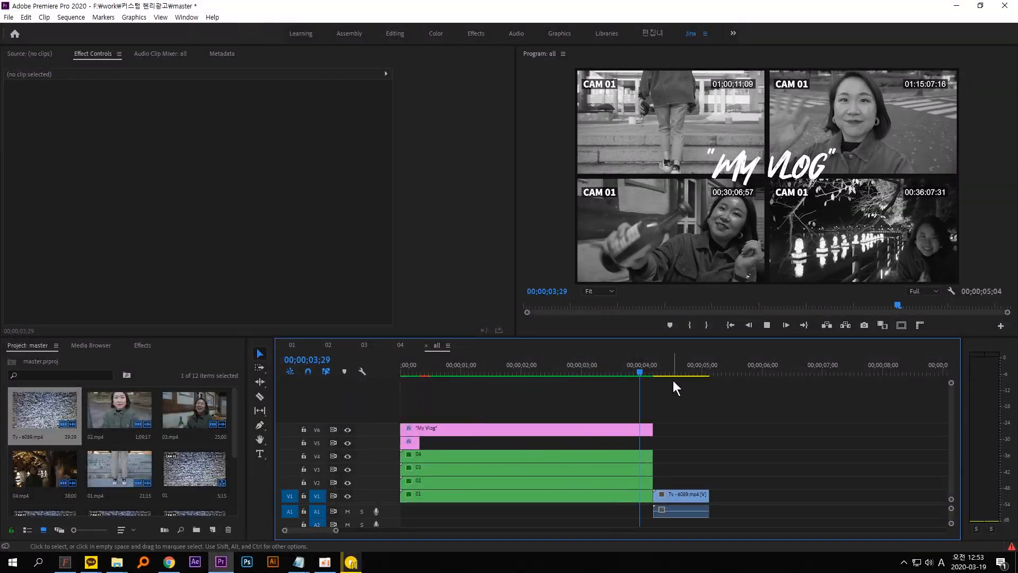
click(471, 371)
drag(471, 369, 498, 370)
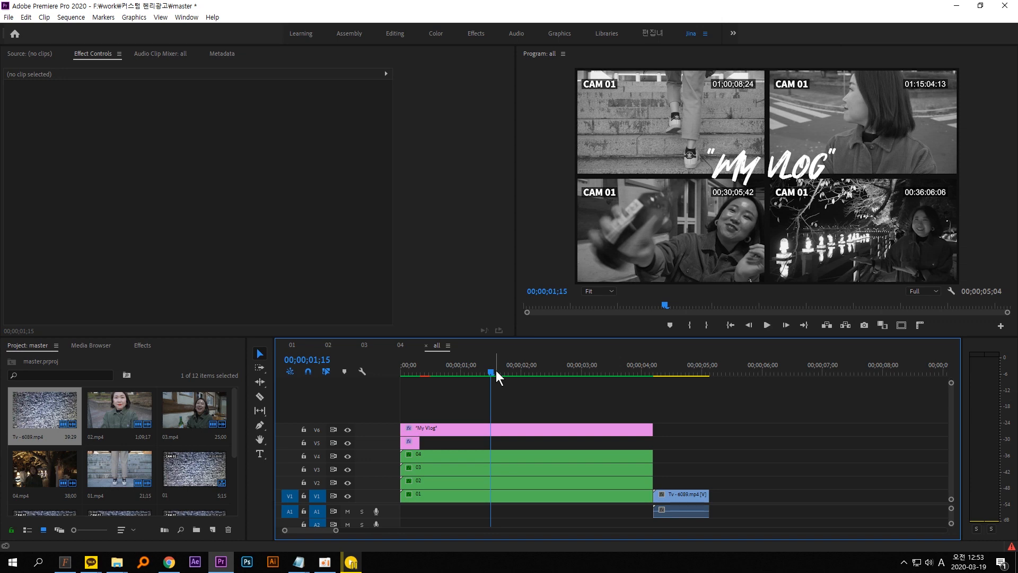
key(ctrl+2)
drag(446, 259, 471, 177)
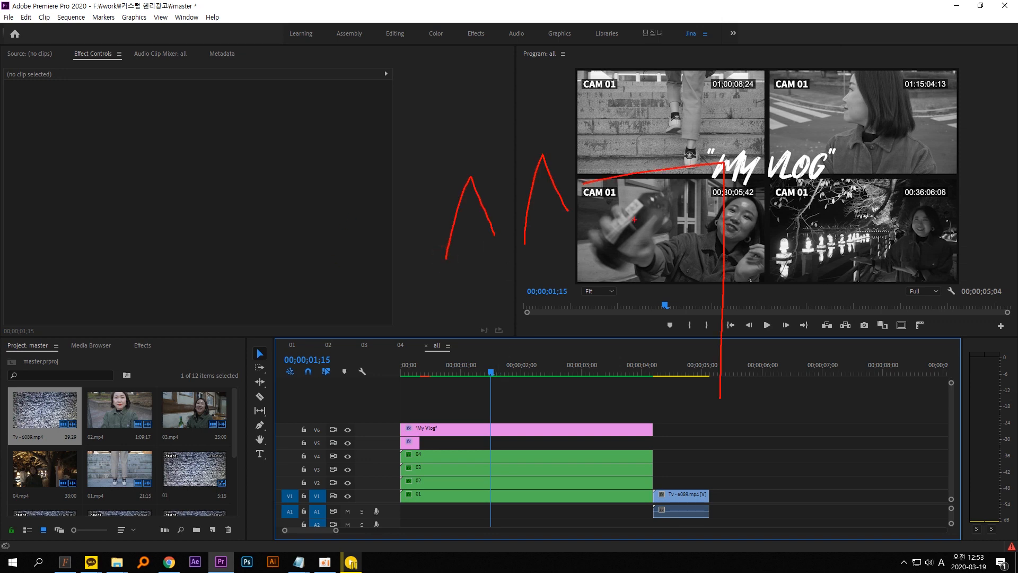
drag(762, 238, 865, 191)
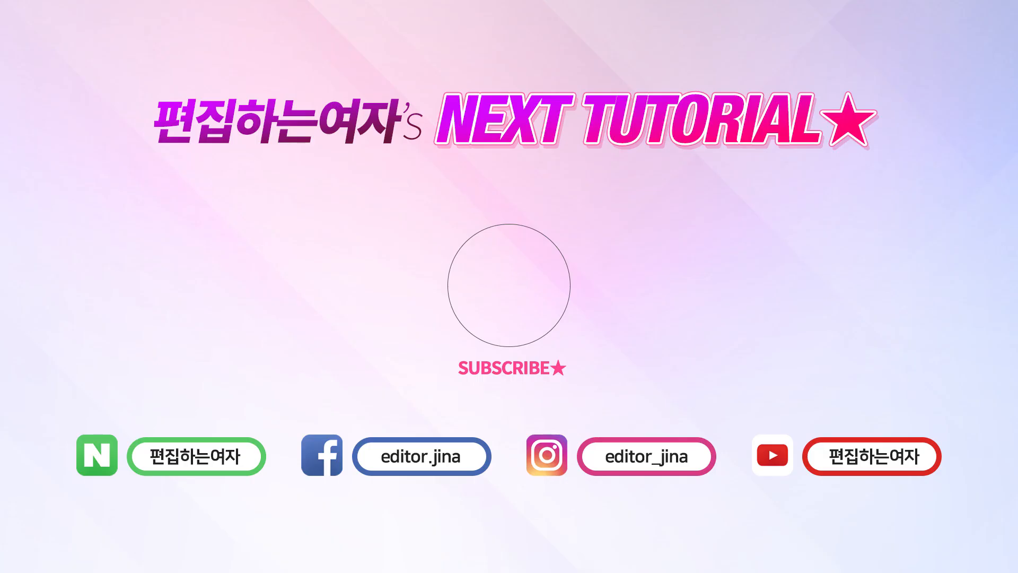